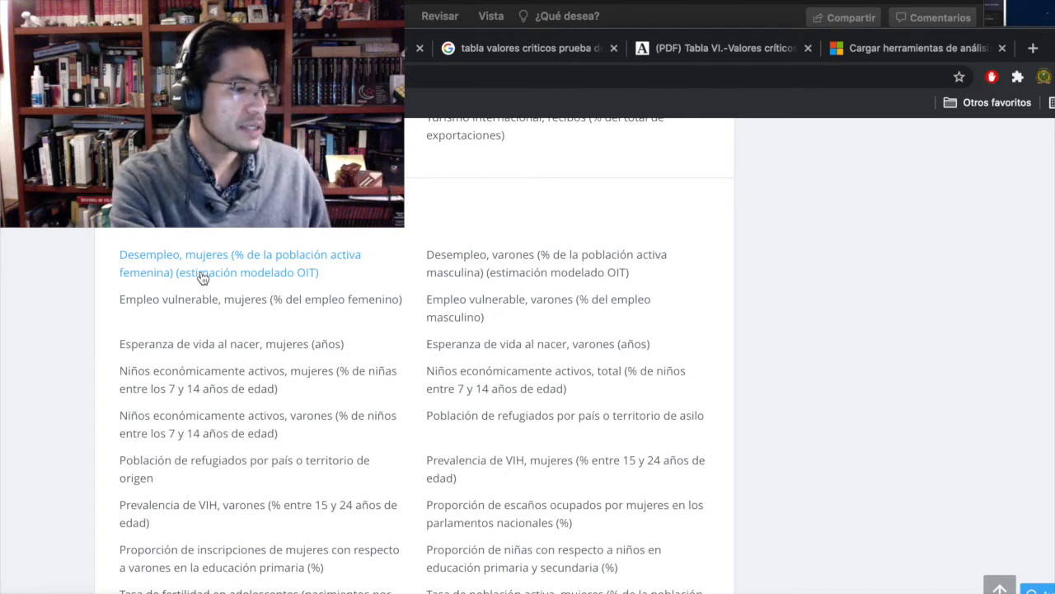
# Step: Open the modelled ILO indicator "Desempleo, mujeres (% de la población activa femenina)" and review its chart and data download options
pyautogui.click(238, 274)
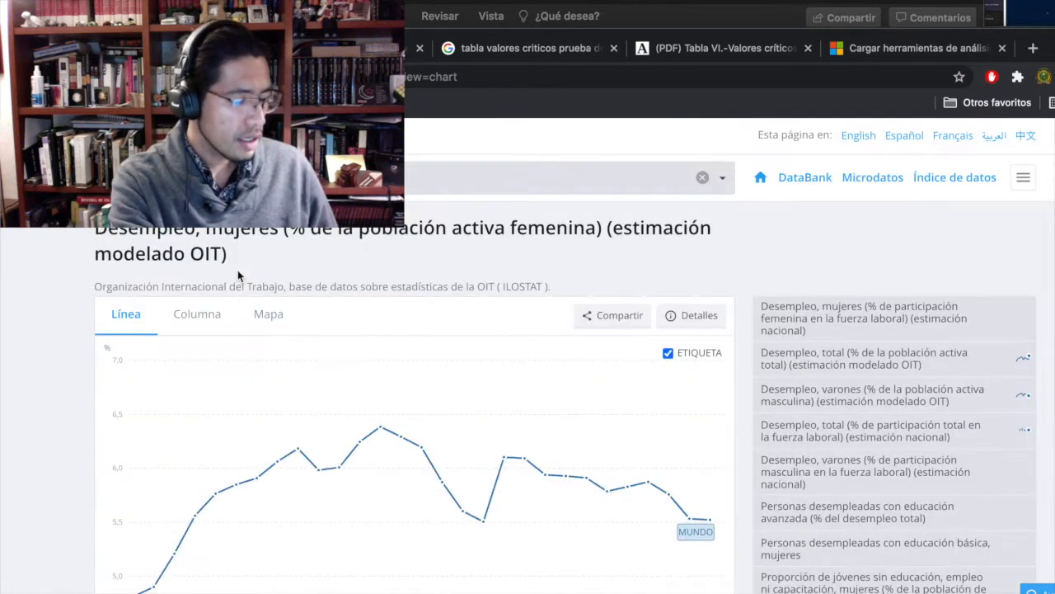
pyautogui.scroll(-2, 317, 371)
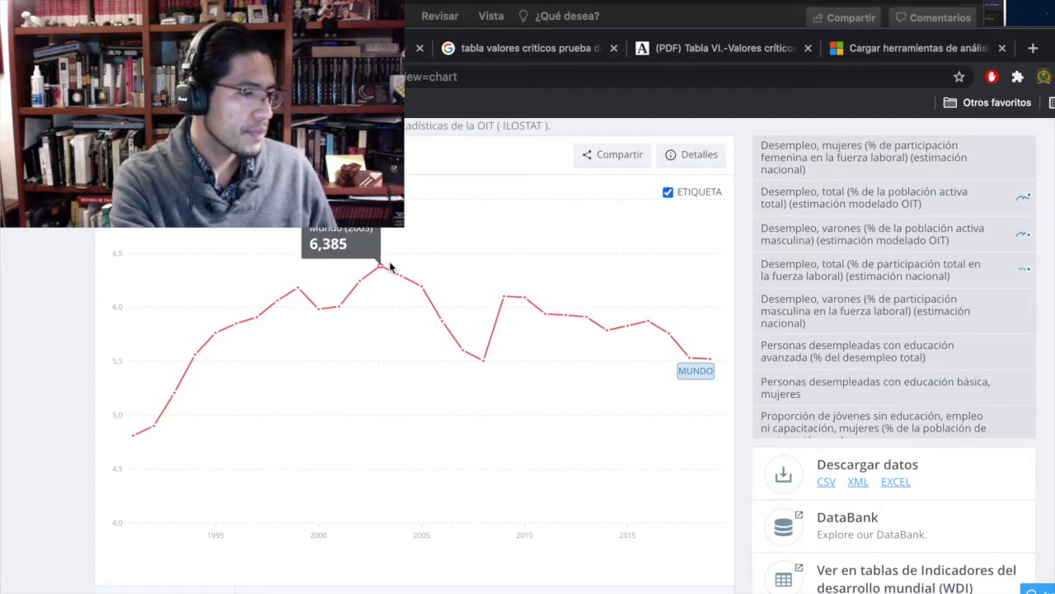
pyautogui.scroll(-2, 389, 266)
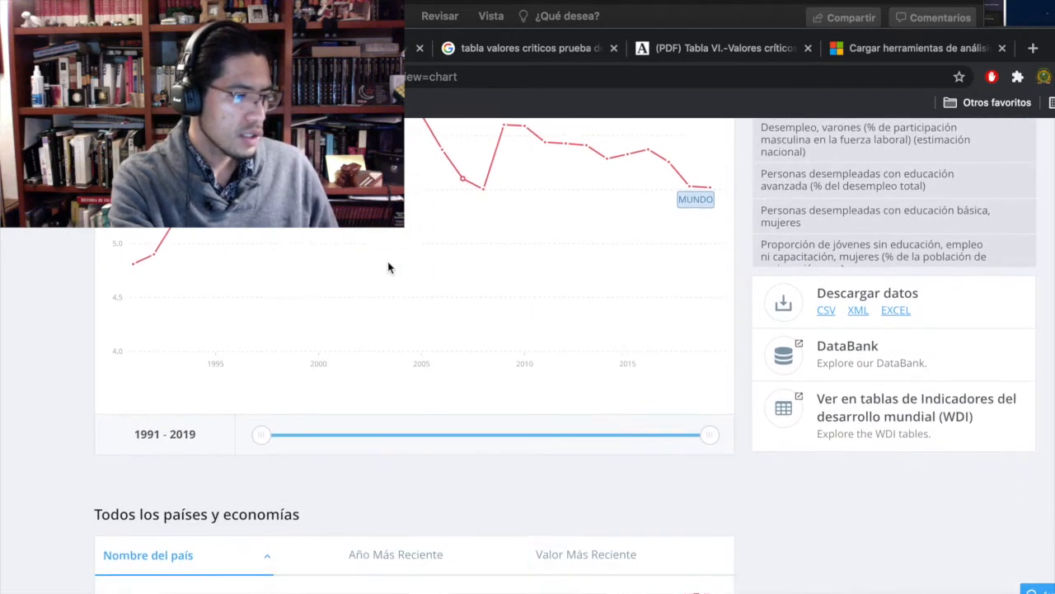
pyautogui.scroll(-2, 390, 266)
pyautogui.scroll(4, 390, 267)
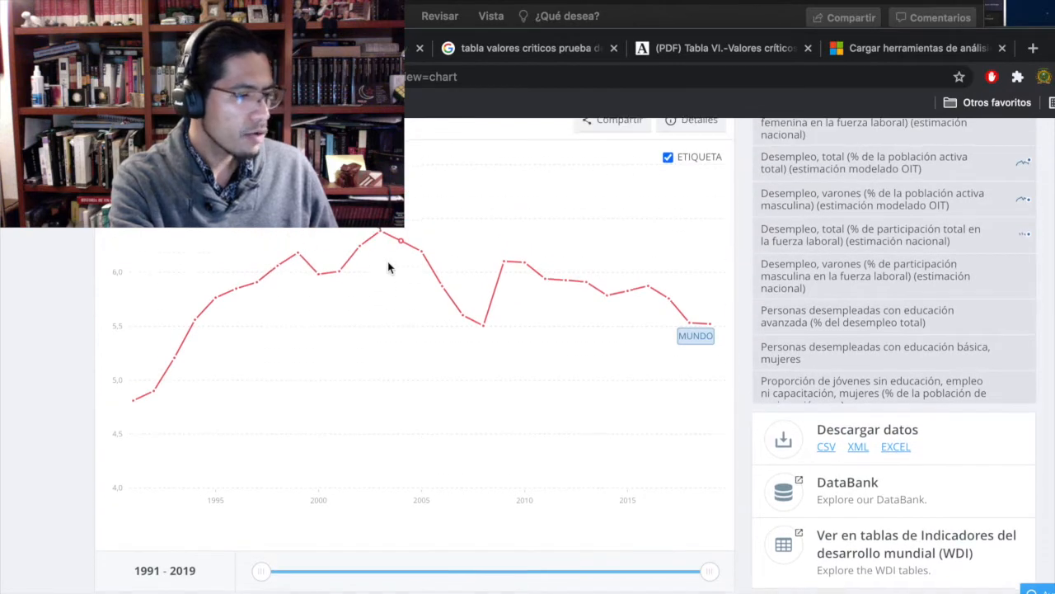
pyautogui.scroll(1, 429, 293)
pyautogui.scroll(-2, 433, 298)
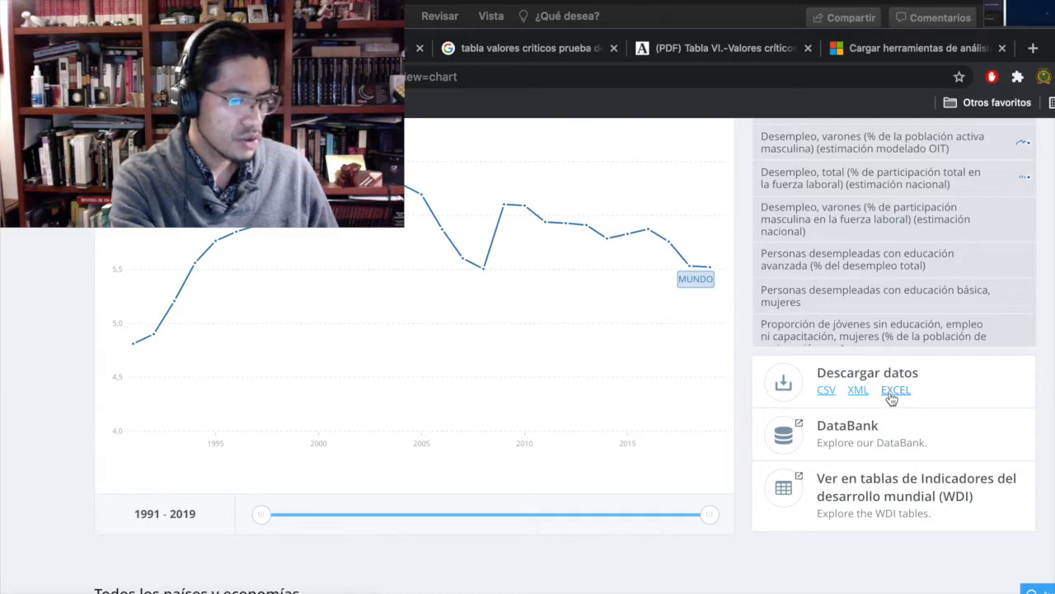
# Step: Switch to the downloaded female unemployment workbook API_SL.UEM.TOTL.FE.ZS_DS2_es_excel_v2_2824635 (1).xls in Excel and look through its yearly columns
pyautogui.hotkey('ctrl', 'Up')
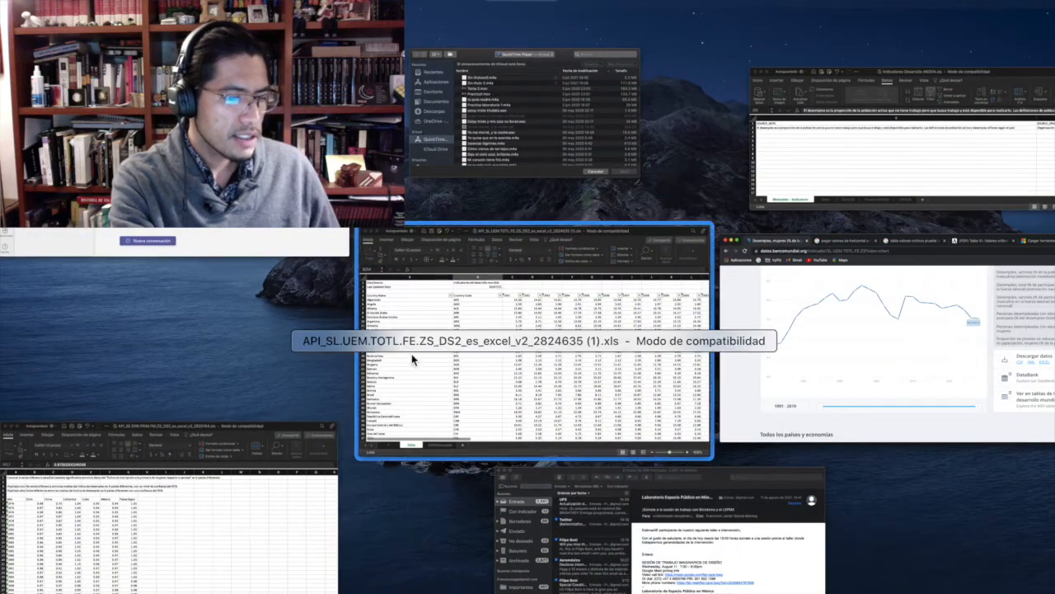
pyautogui.click(411, 354)
pyautogui.hscroll(5, 625, 270)
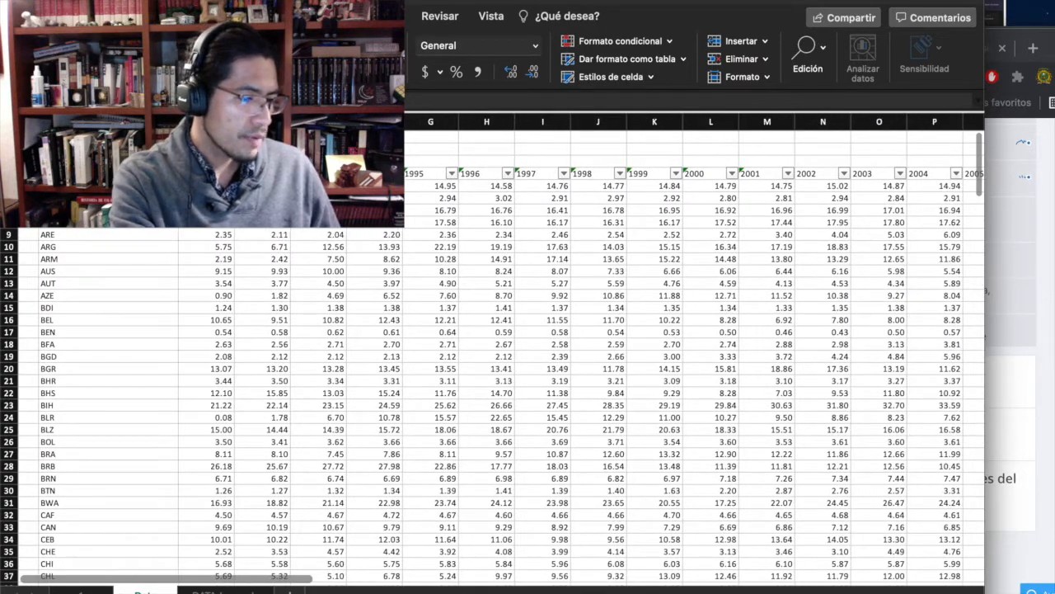
pyautogui.click(580, 224)
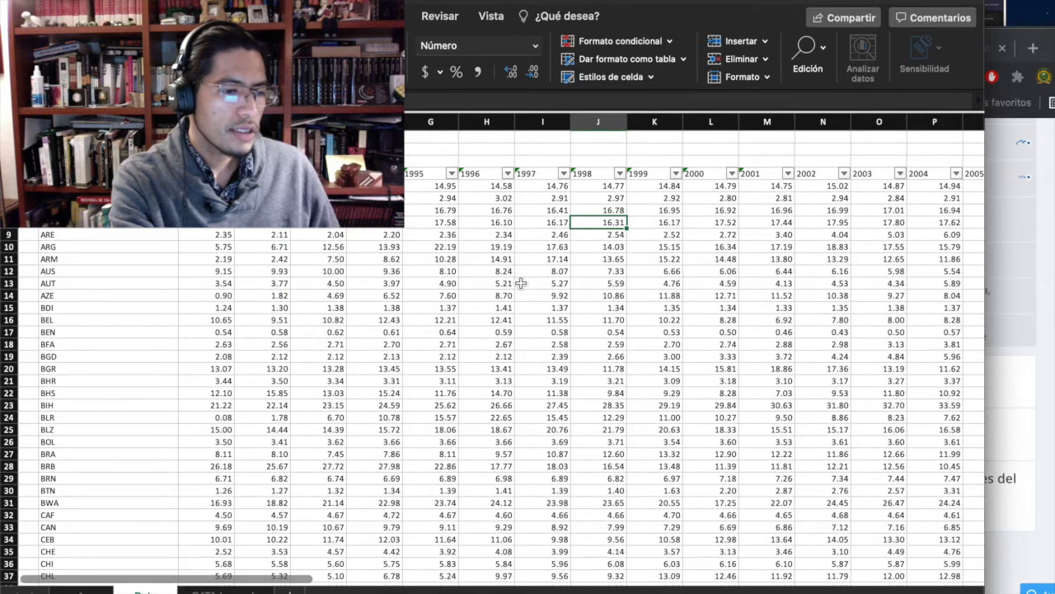
pyautogui.hscroll(2, 521, 282)
pyautogui.hscroll(2, 521, 283)
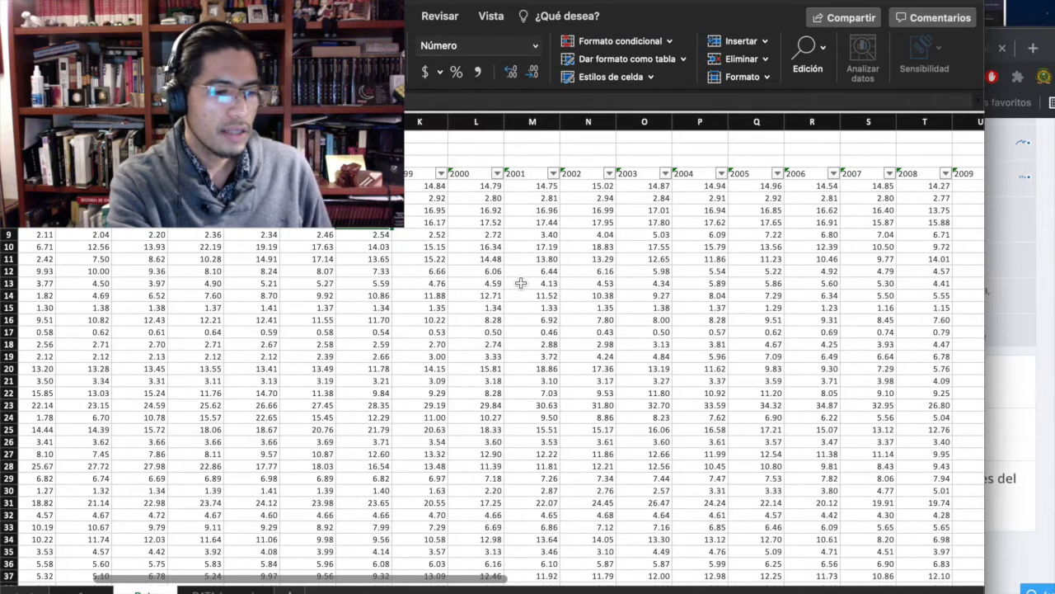
pyautogui.hscroll(-8, 521, 283)
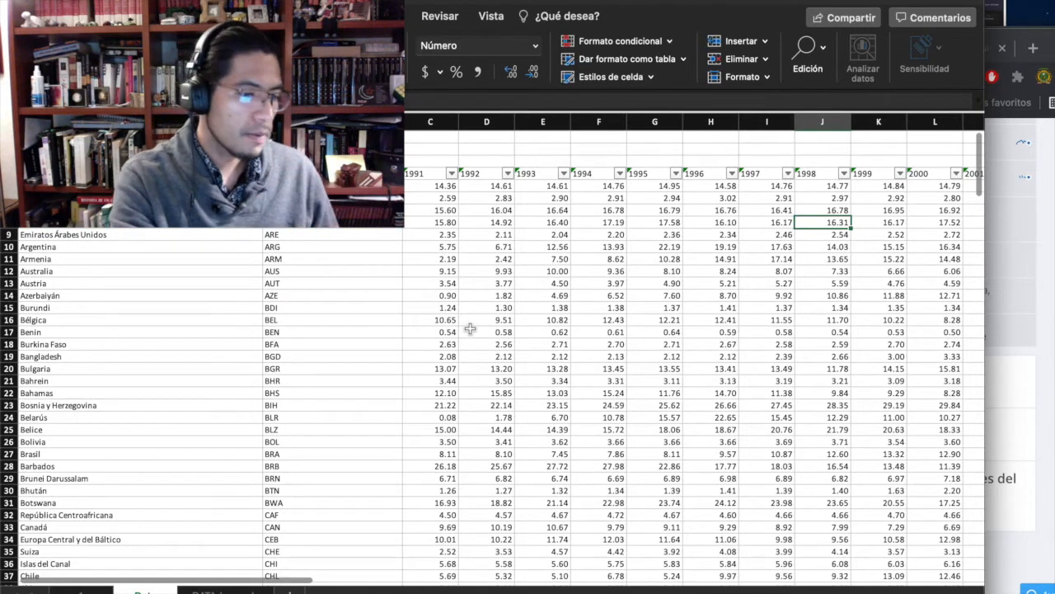
# Step: Filter the Country Name column to show only Canadá, Guatemala, México, Panamá, Perú and Estados Unidos
pyautogui.click(283, 248)
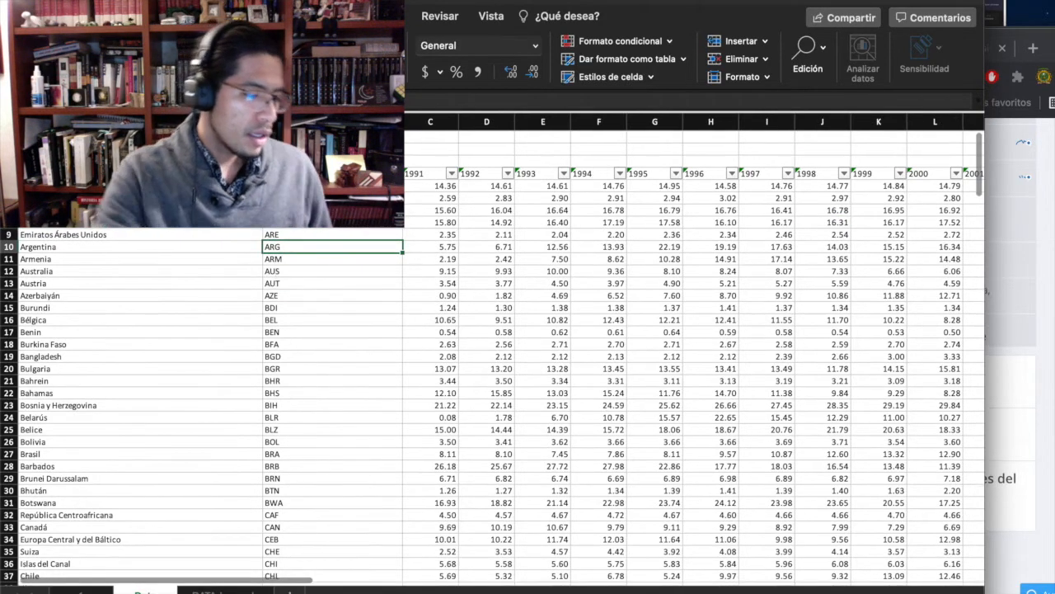
pyautogui.click(255, 175)
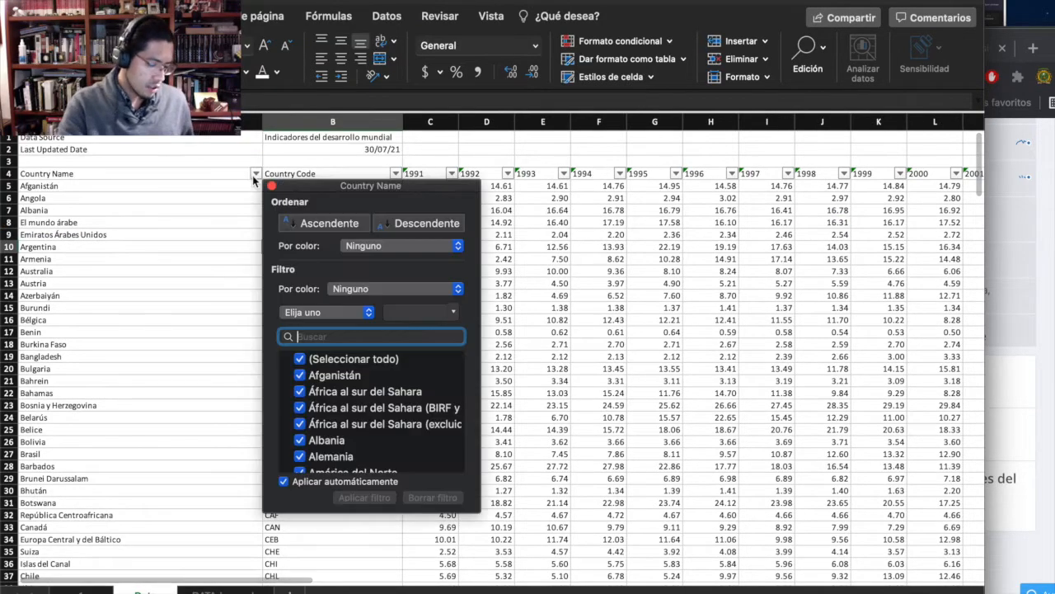
pyautogui.click(301, 360)
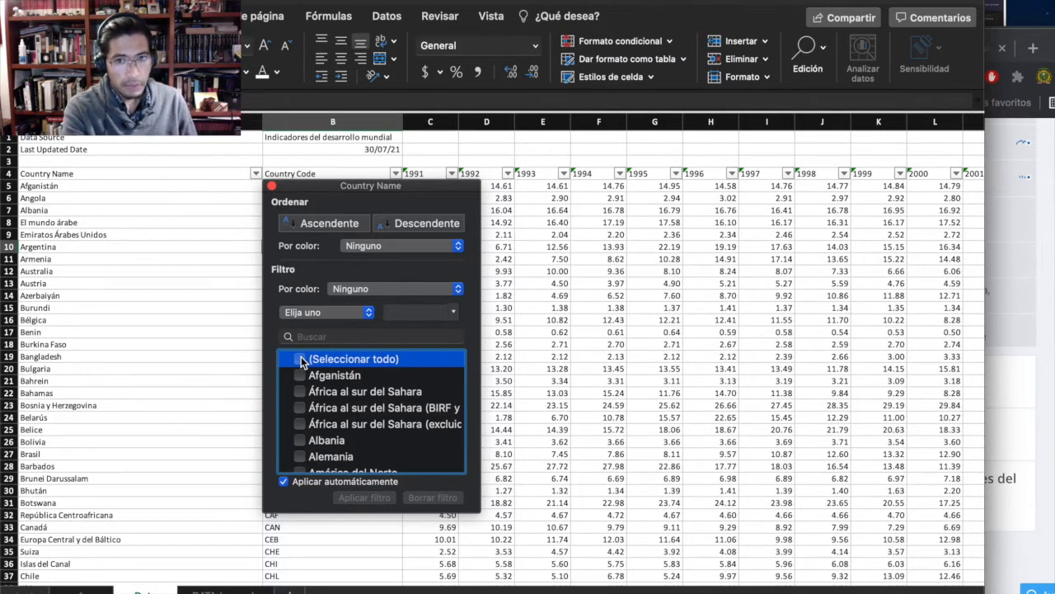
pyautogui.scroll(-10, 312, 396)
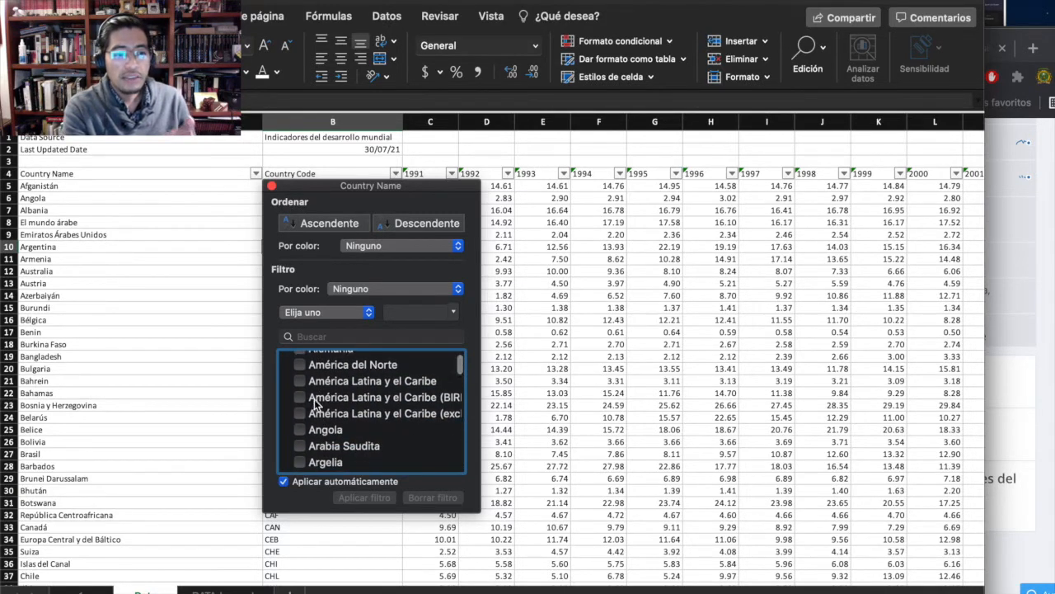
pyautogui.scroll(-10, 315, 403)
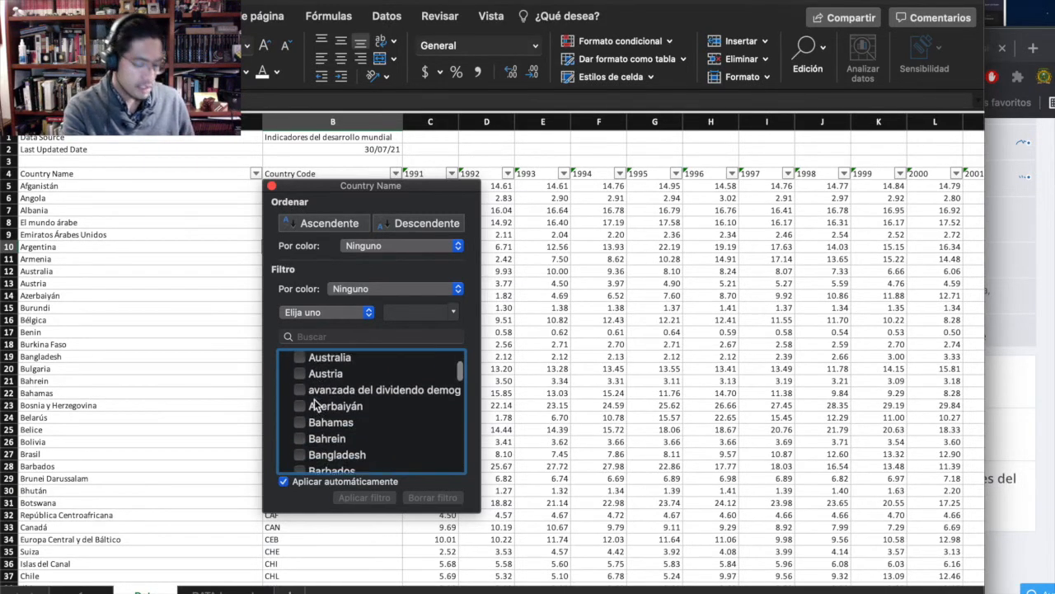
pyautogui.scroll(-5, 315, 402)
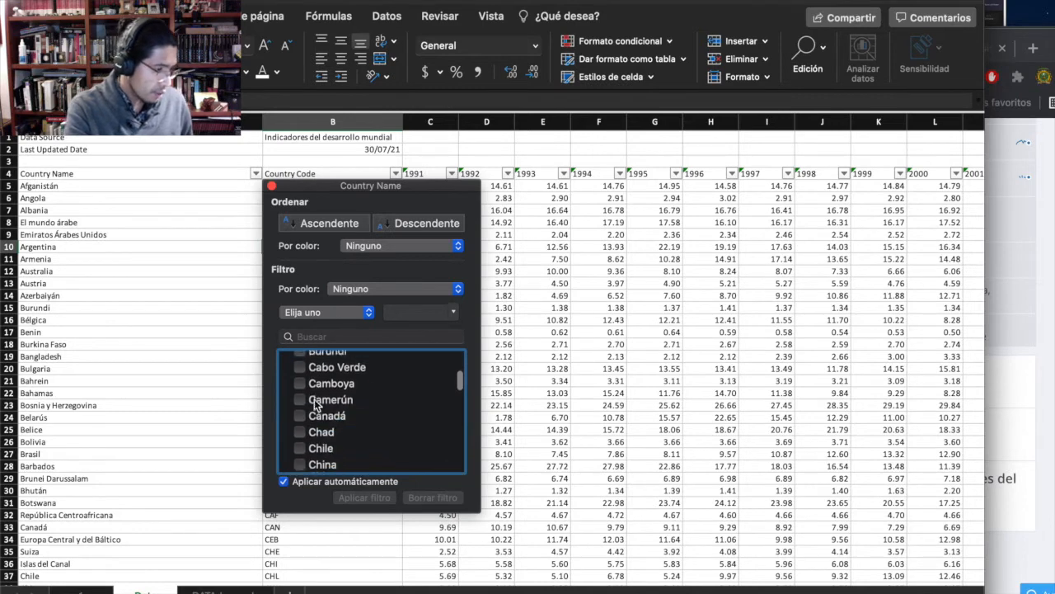
pyautogui.click(303, 410)
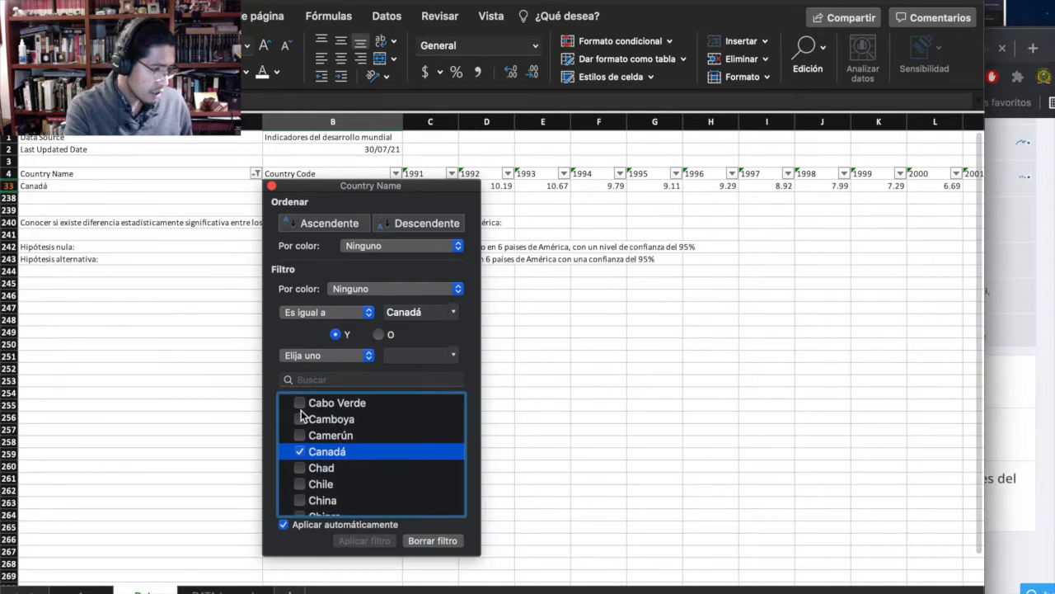
pyautogui.scroll(-3, 302, 412)
pyautogui.scroll(-10, 302, 414)
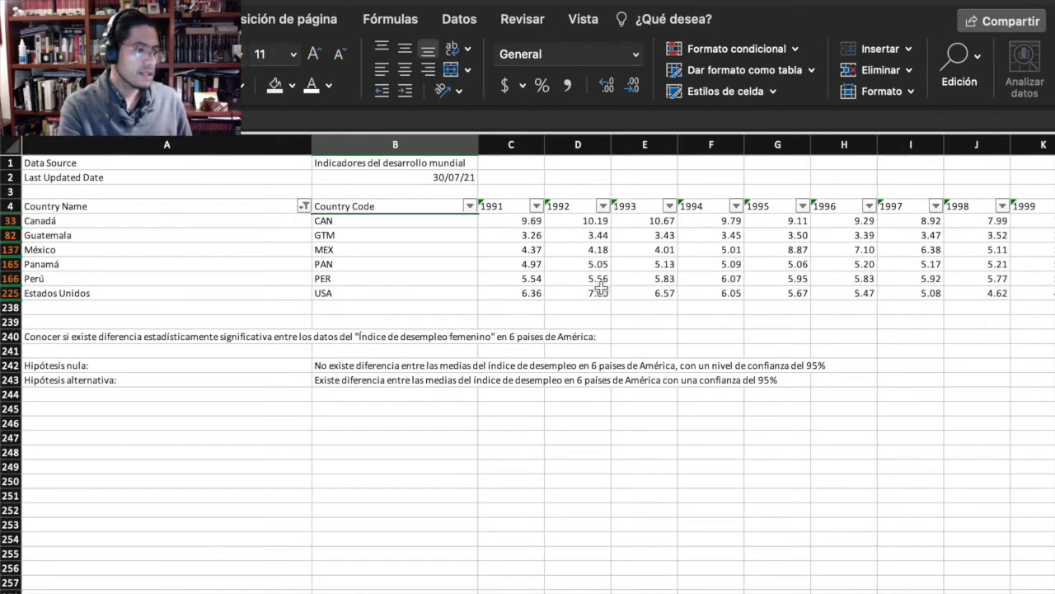
# Step: Review the six filtered countries' yearly unemployment values from 1991 onward, then return to the Country Name header
pyautogui.click(492, 221)
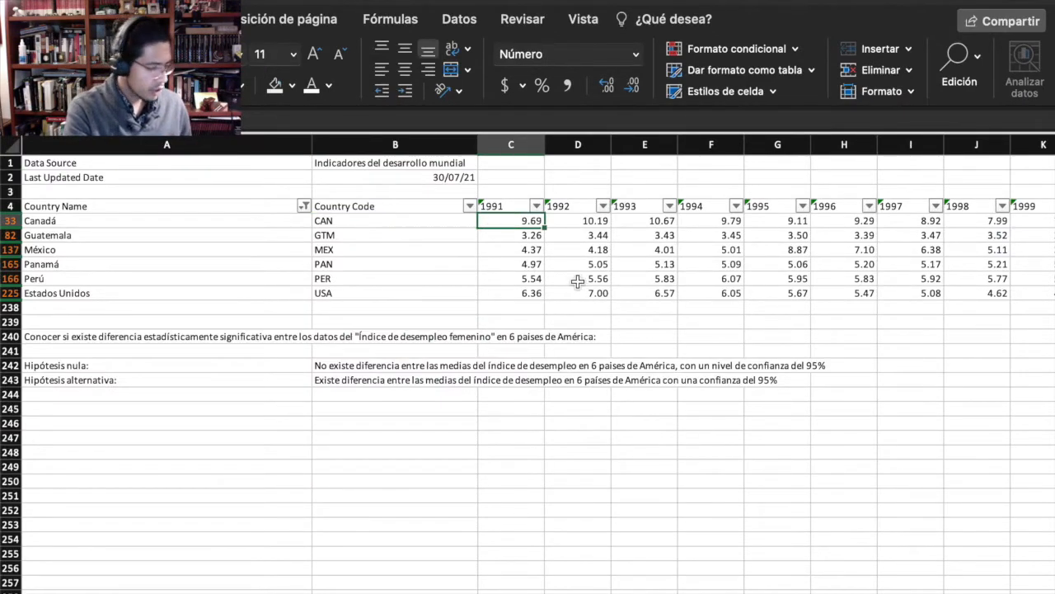
pyautogui.hscroll(2, 577, 280)
pyautogui.hscroll(1, 578, 281)
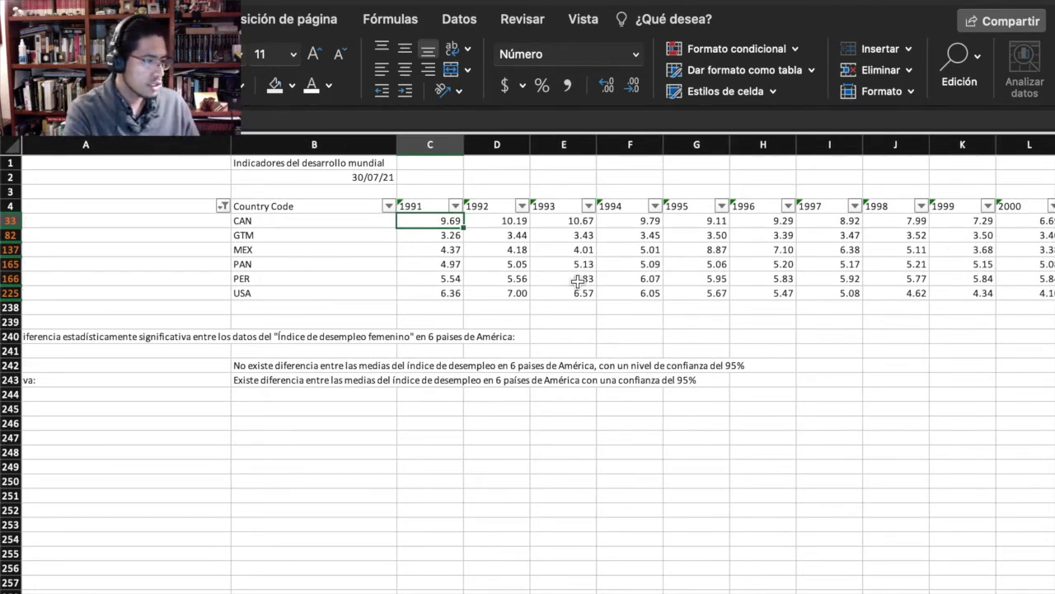
pyautogui.click(430, 205)
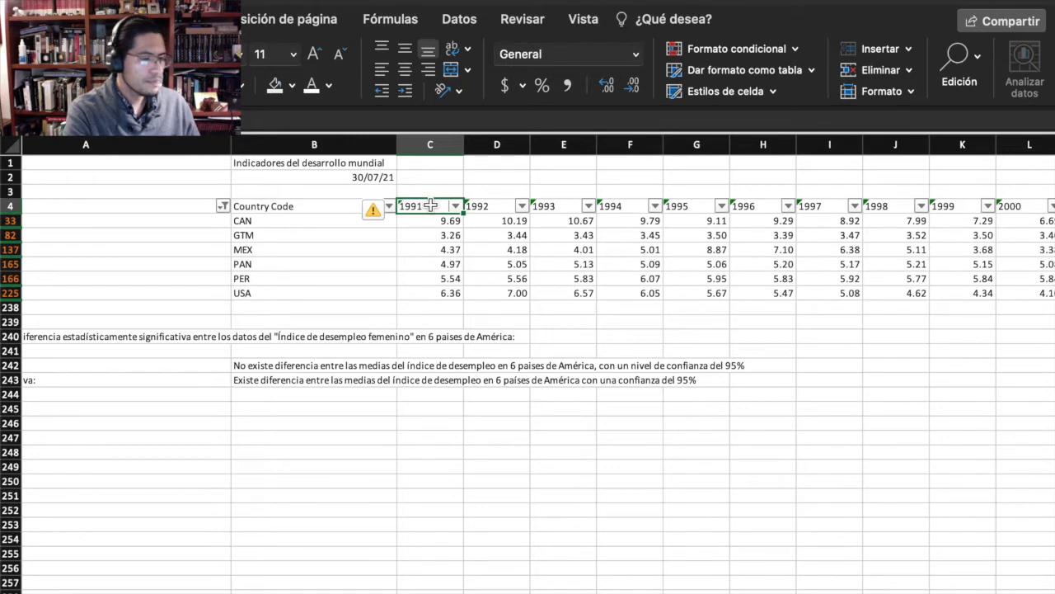
pyautogui.hscroll(10, 430, 205)
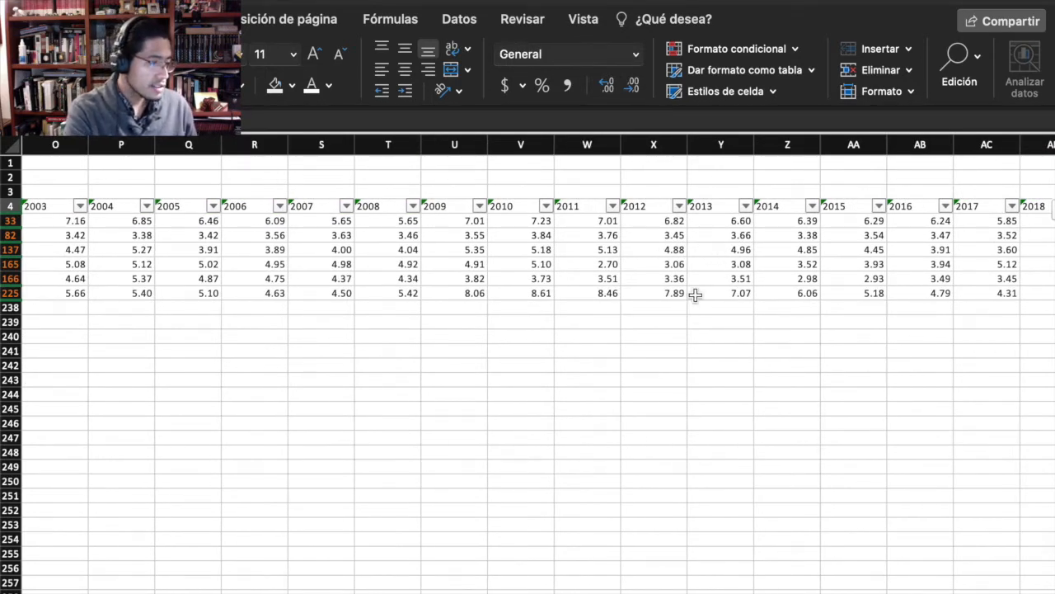
pyautogui.hotkey('ctrl', 'Left')
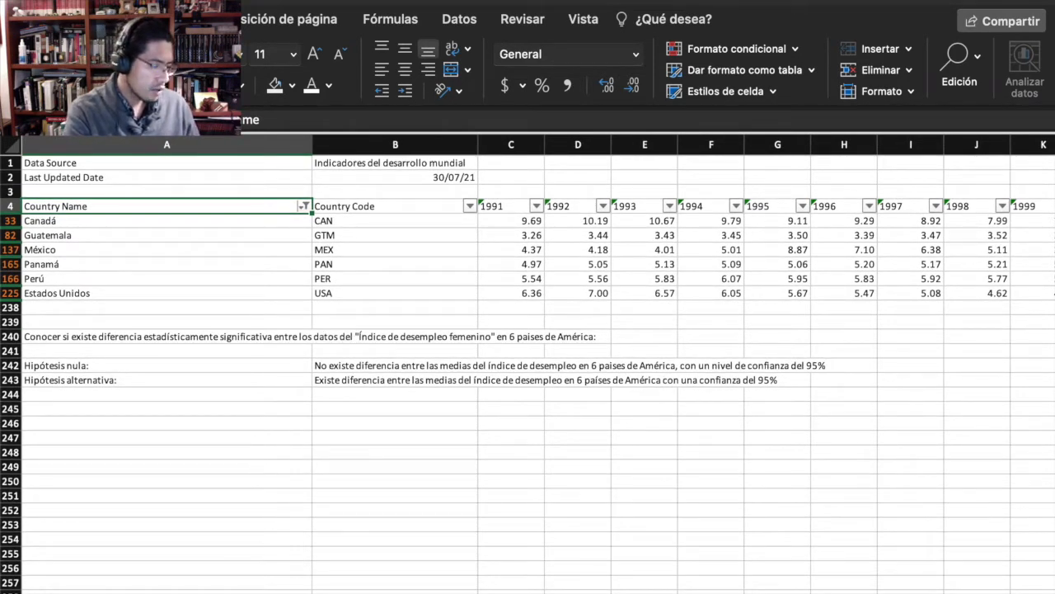
# Step: Go to the analysis sheet with the hypotheses and inspect the years listed in its Año column
pyautogui.hotkey('ctrl', 'pagedown')
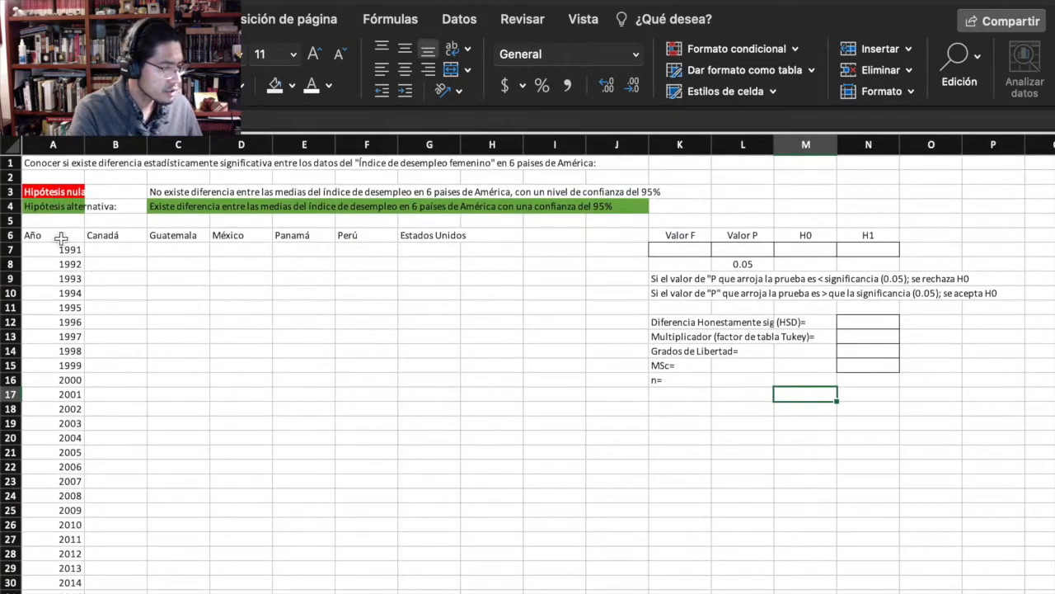
pyautogui.click(59, 239)
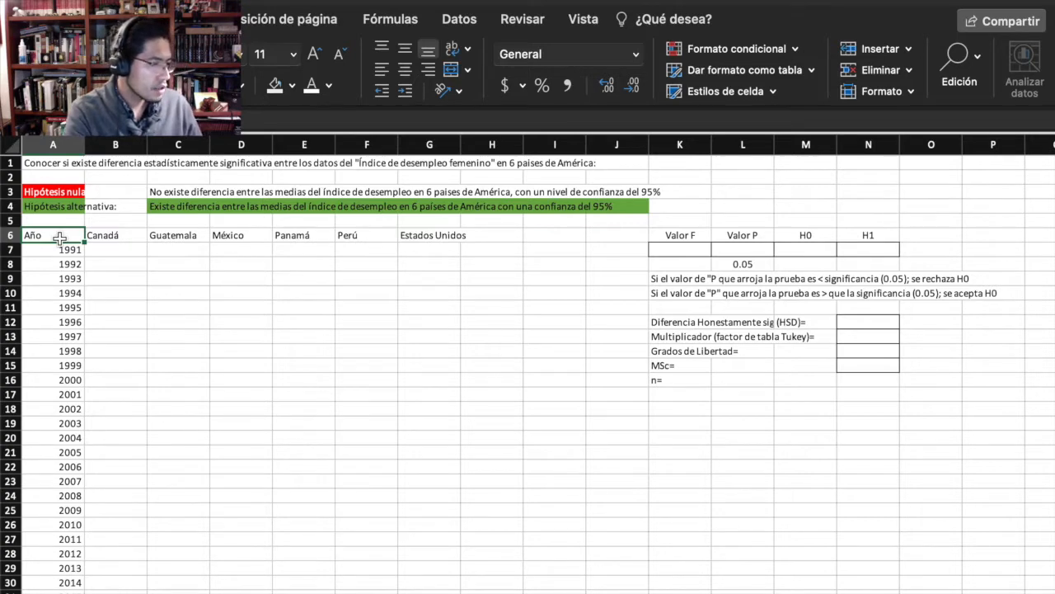
pyautogui.click(64, 249)
pyautogui.hotkey('ctrl', 'shift', 'Down')
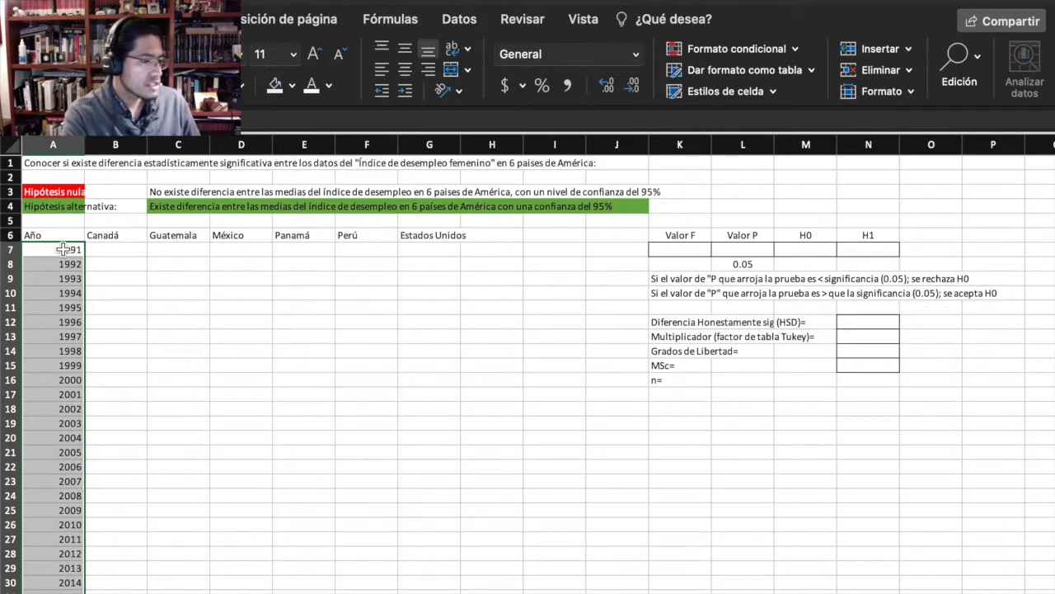
pyautogui.click(210, 320)
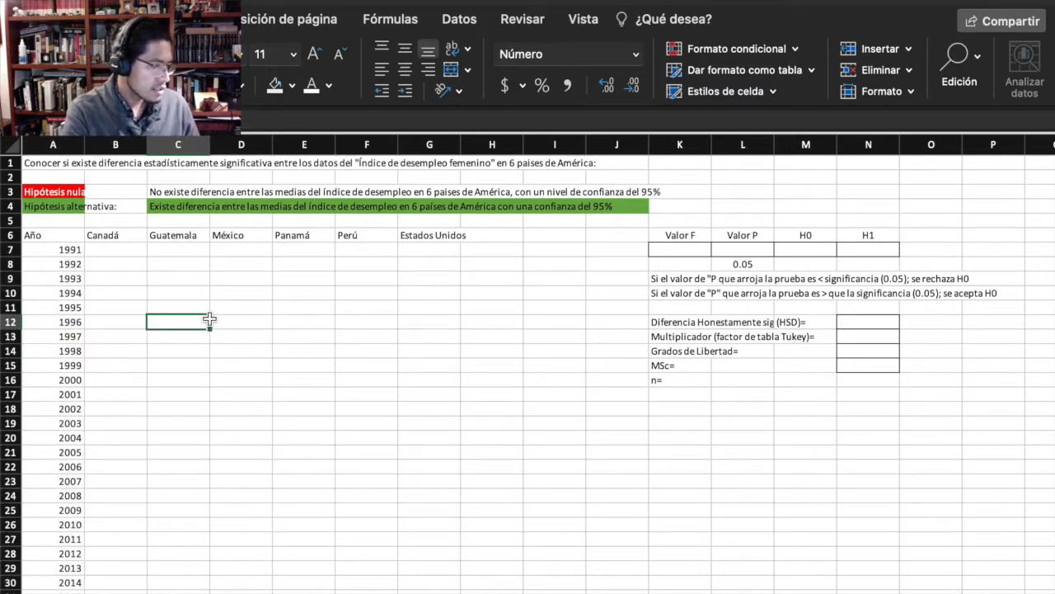
# Step: Copy Canadá's yearly values from the filtered data sheet and paste them transposed into the analysis sheet's Canadá column from B7
pyautogui.click(121, 247)
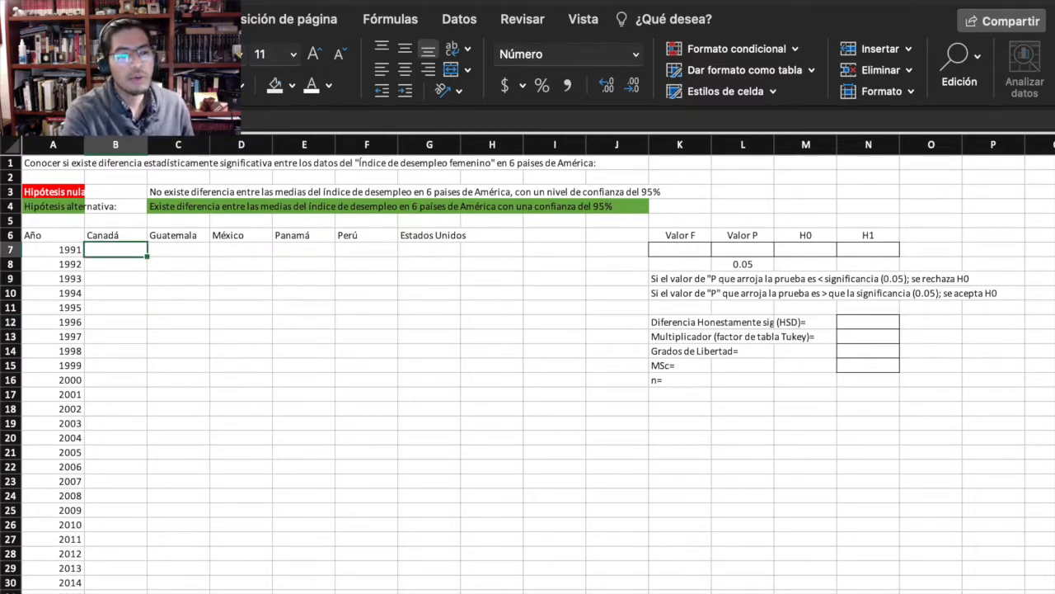
pyautogui.click(252, 591)
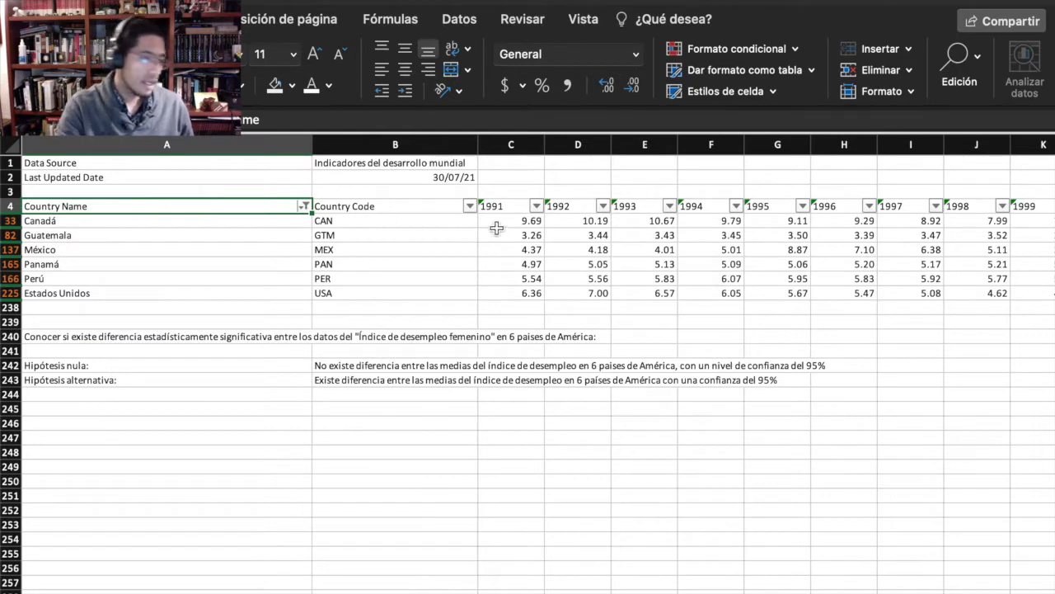
pyautogui.click(497, 228)
pyautogui.press('super+shift+Right')
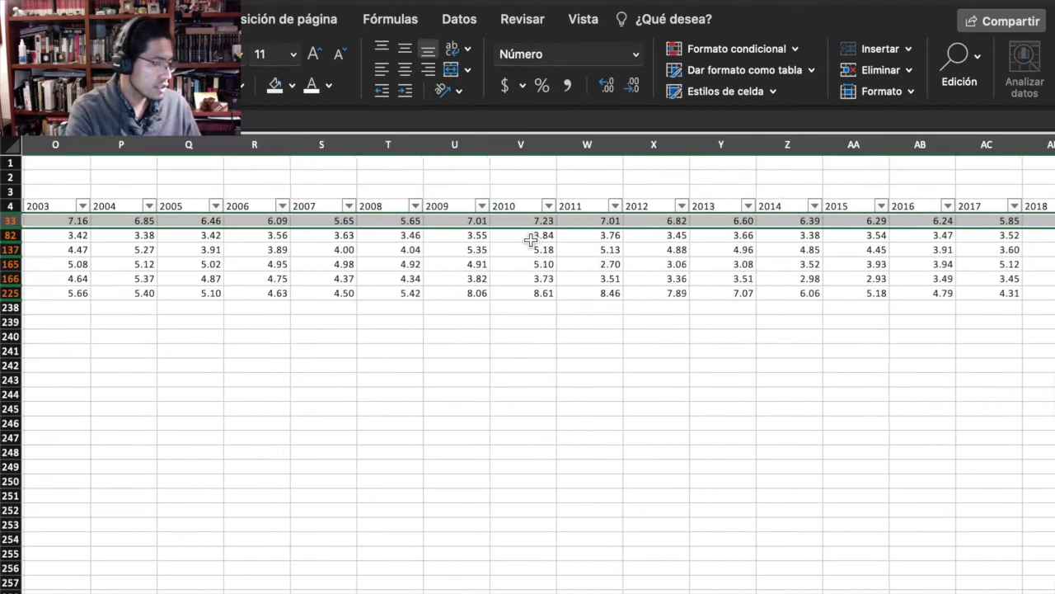
pyautogui.press('super+c')
pyautogui.hscroll(-15, 531, 239)
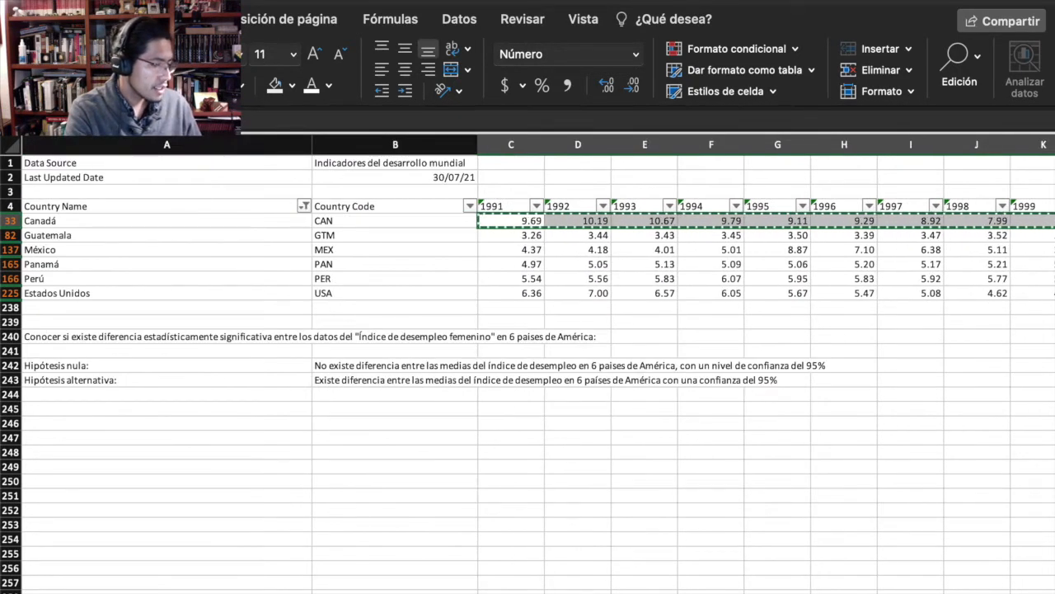
pyautogui.click(346, 591)
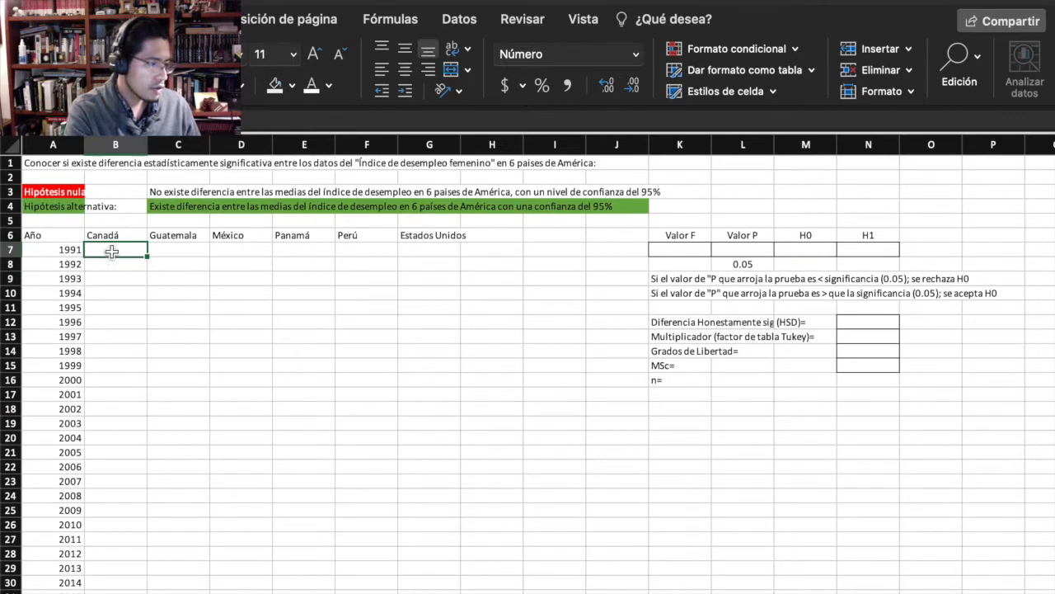
pyautogui.press('ctrl+super+v')
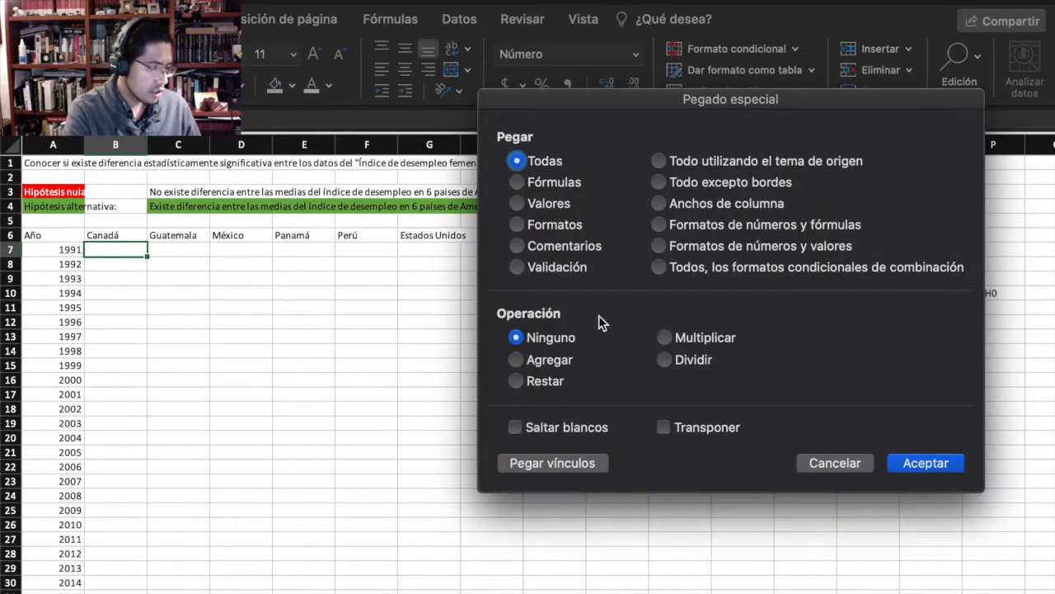
pyautogui.click(663, 428)
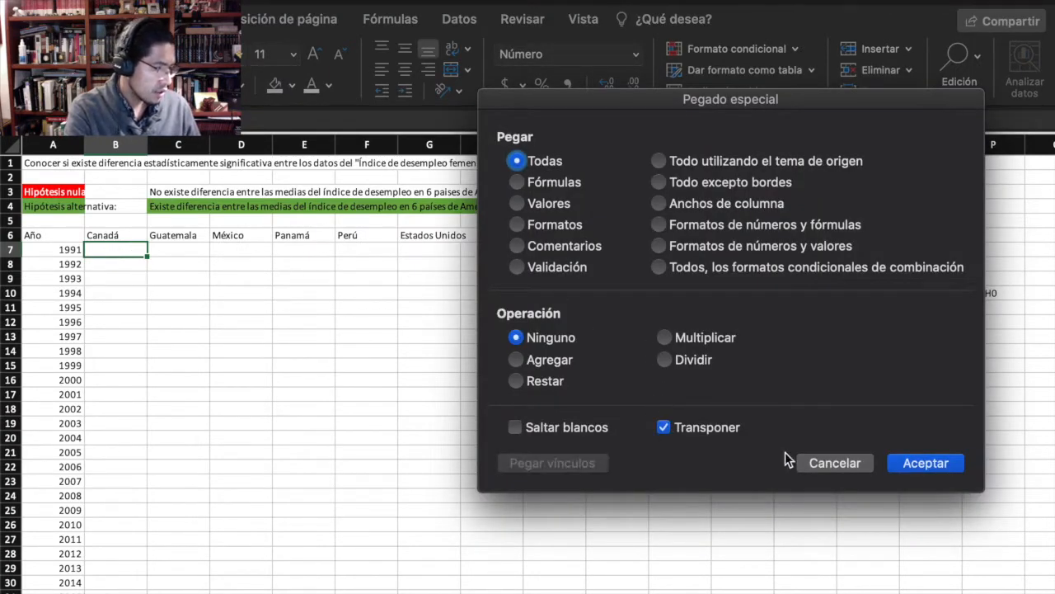
pyautogui.click(935, 467)
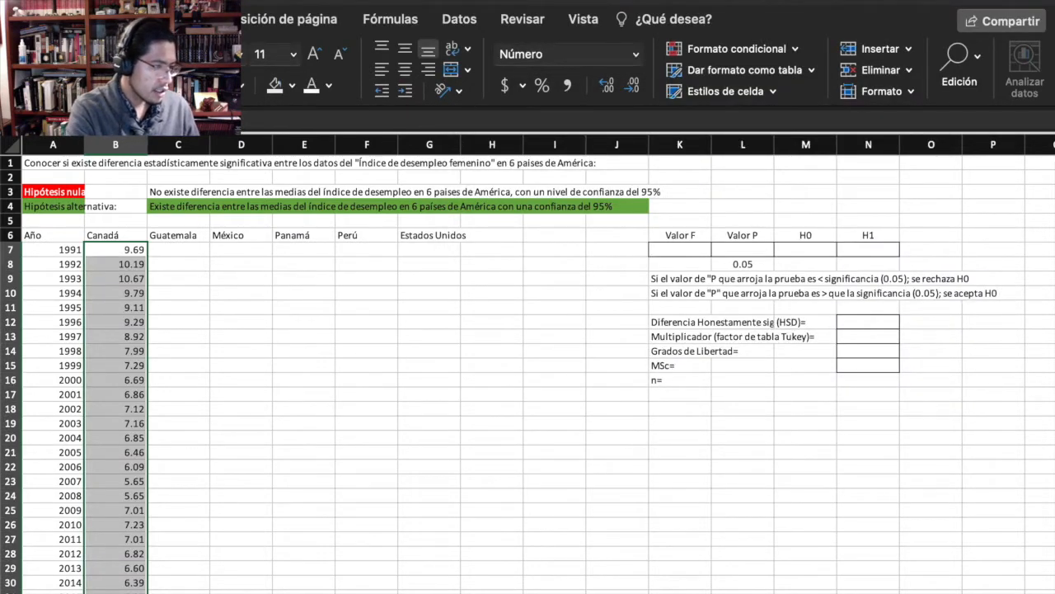
# Step: Copy Guatemala's yearly values from the filtered data sheet and paste them transposed into the analysis sheet's Guatemala column from C7
pyautogui.hotkey('ctrl', 'pageup')
pyautogui.click(501, 236)
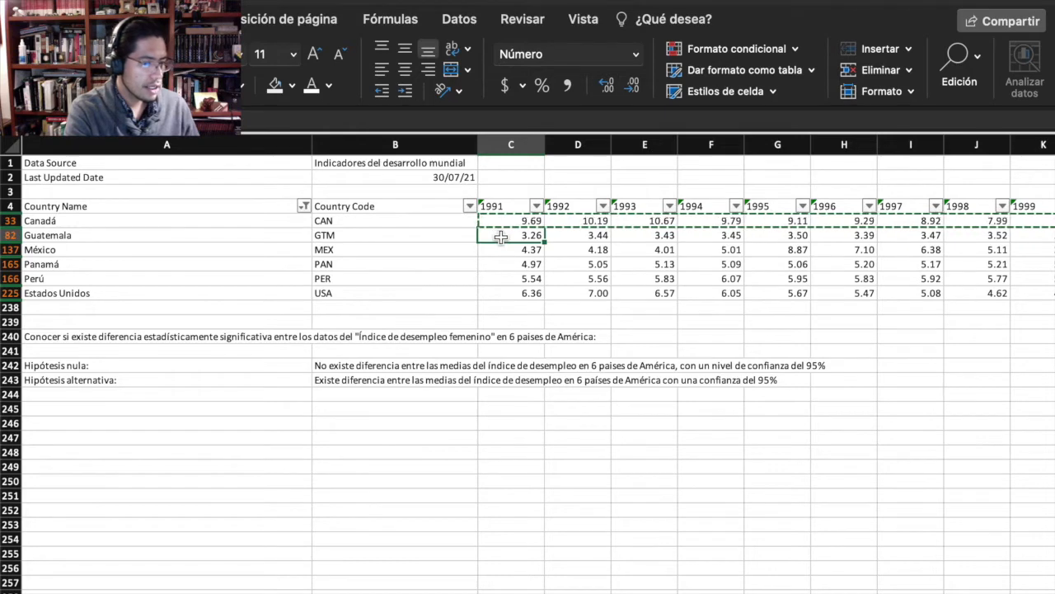
pyautogui.hotkey('ctrl', 'shift', 'Right')
pyautogui.hotkey('ctrl', 'c')
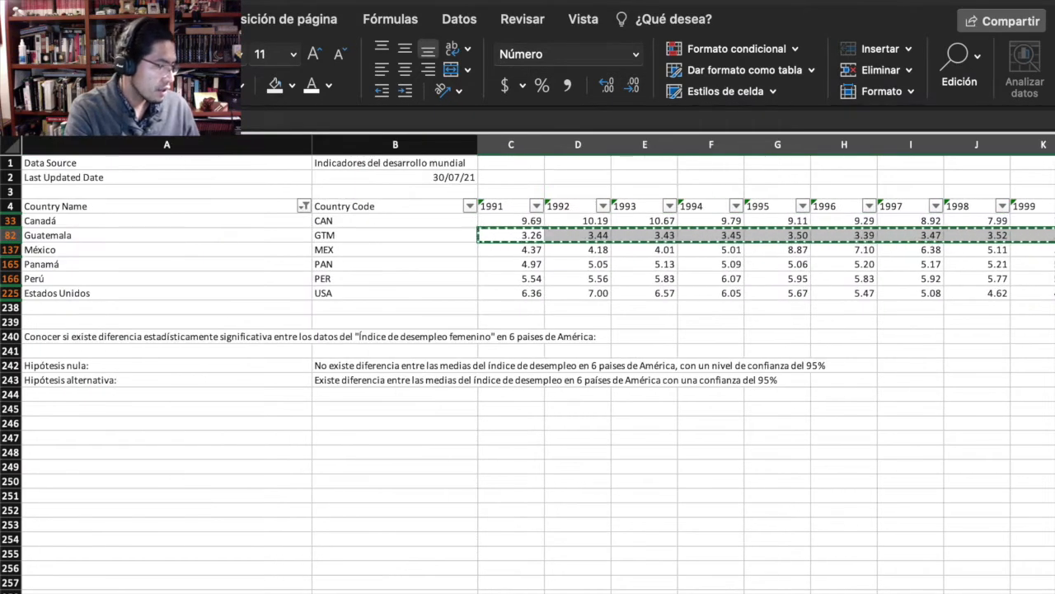
pyautogui.hotkey('ctrl', 'pagedown')
pyautogui.click(178, 249)
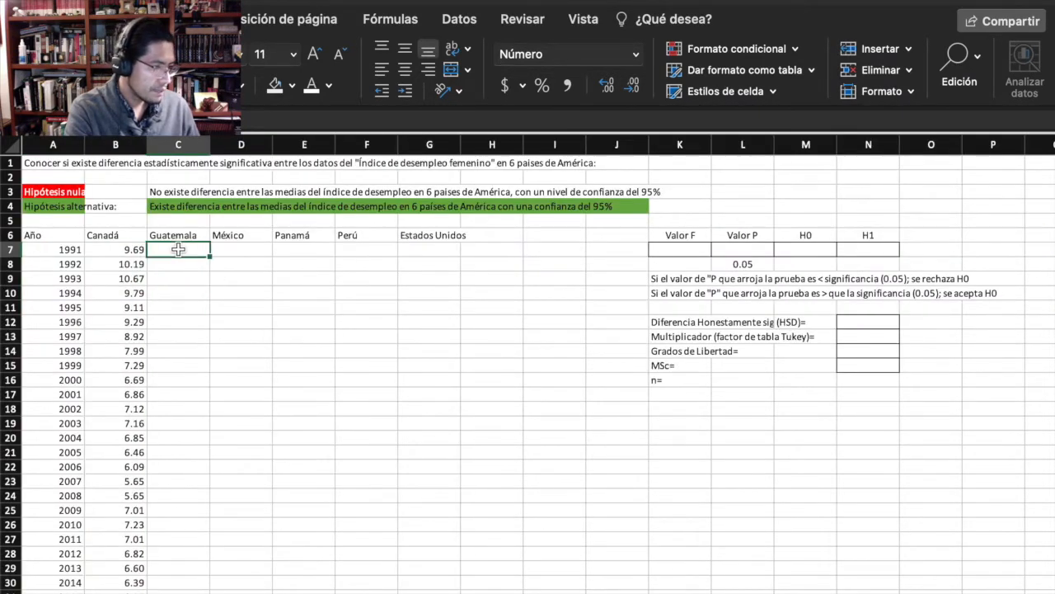
pyautogui.press('ctrl+super+v')
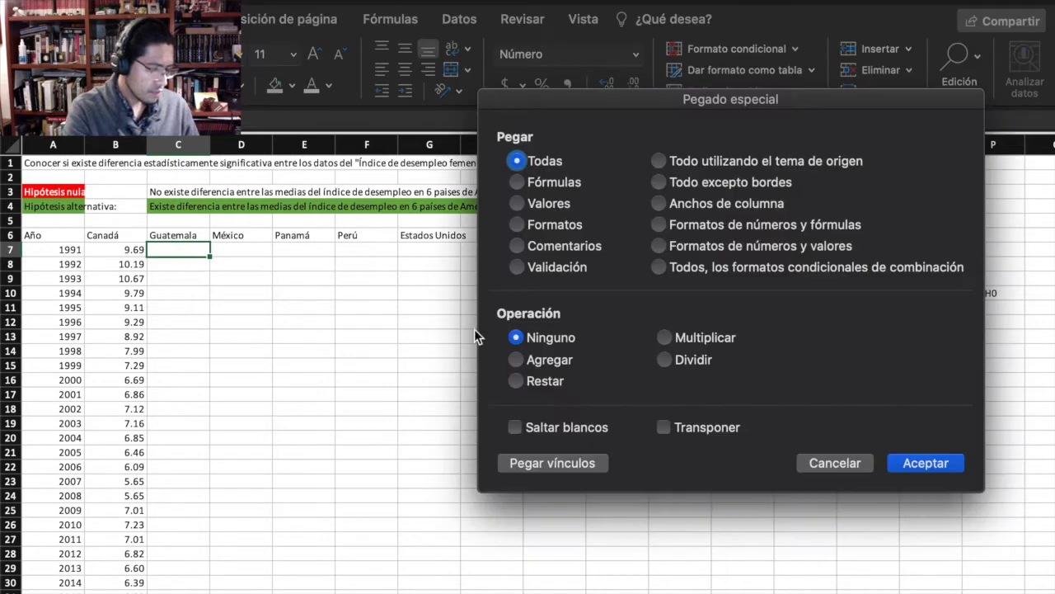
pyautogui.click(706, 429)
pyautogui.click(924, 464)
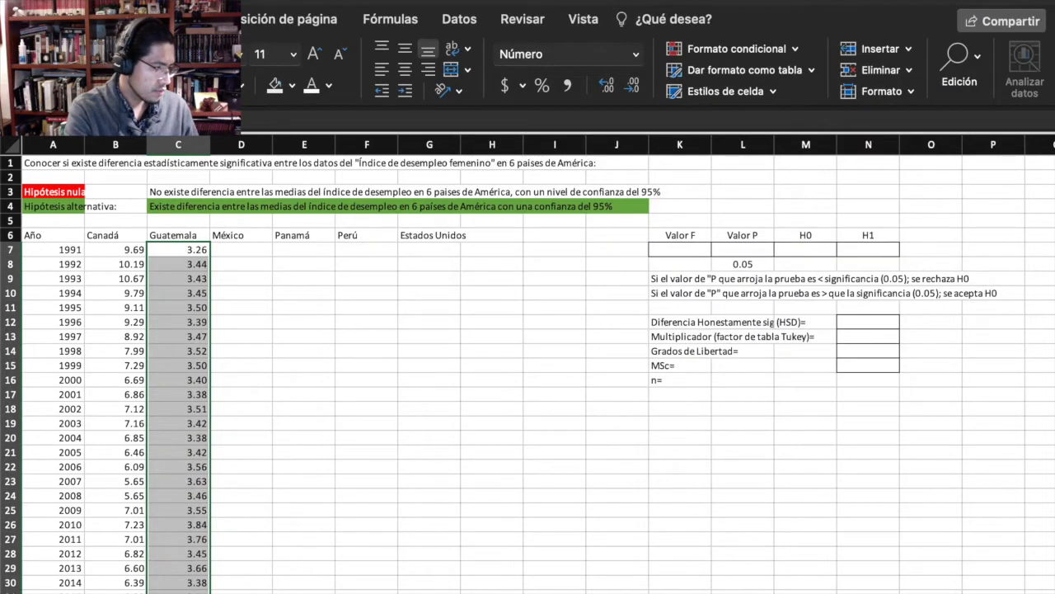
# Step: Copy México's yearly values from the filtered data sheet and paste them transposed into the analysis sheet's México column from D7
pyautogui.hotkey('ctrl', 'pageup')
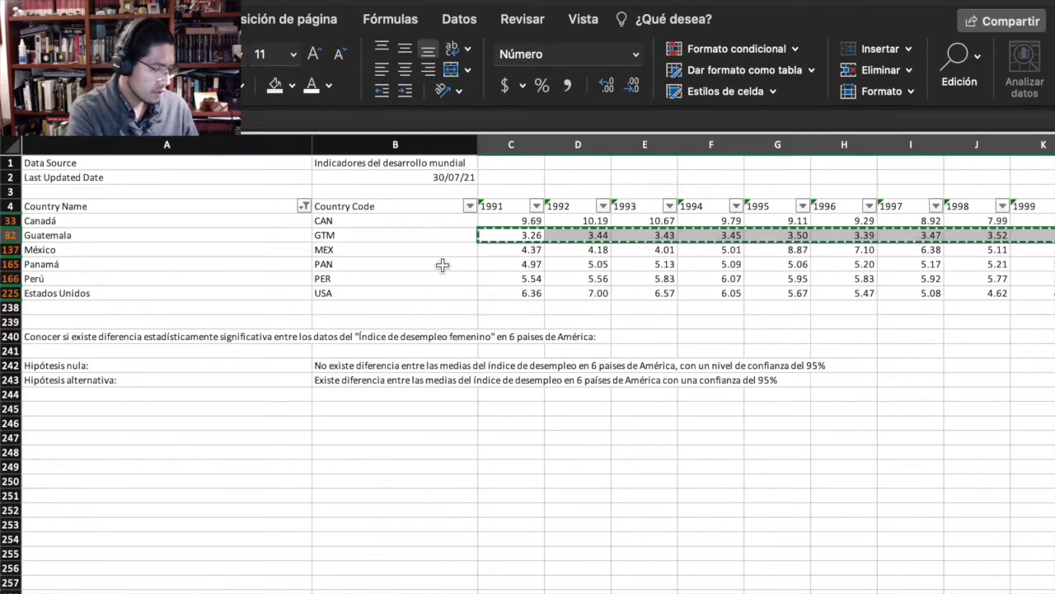
pyautogui.click(506, 249)
pyautogui.press('super+shift+Right')
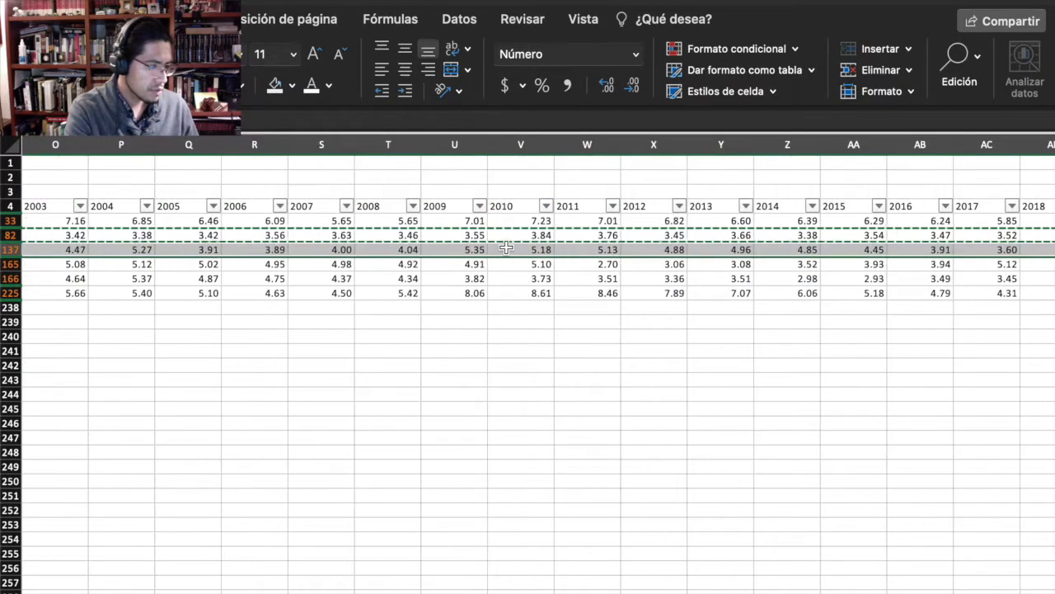
pyautogui.press('super+c')
pyautogui.hscroll(-15, 506, 249)
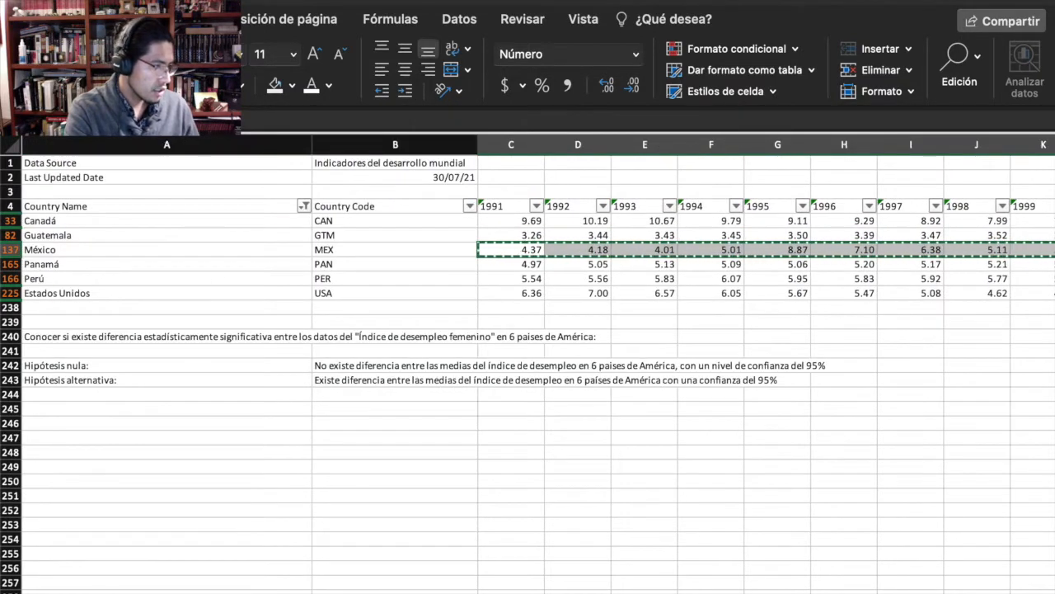
pyautogui.hotkey('ctrl', 'pagedown')
pyautogui.click(239, 249)
pyautogui.press('super+v')
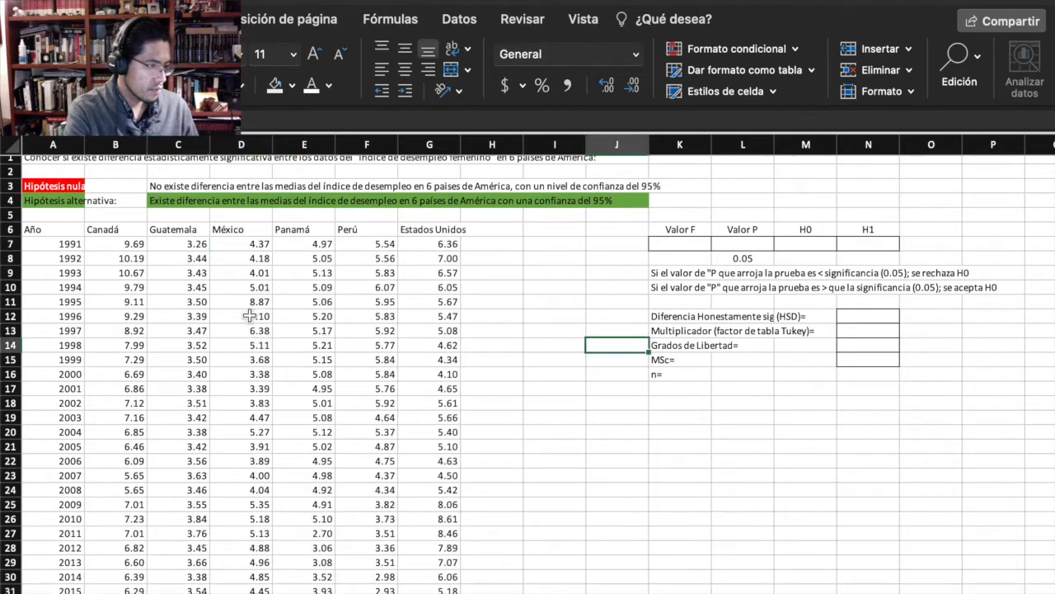
# Step: Review the six country headers in row 6 and the research question about the female unemployment index in row 1
pyautogui.moveTo(119, 230); pyautogui.dragTo(418, 234)
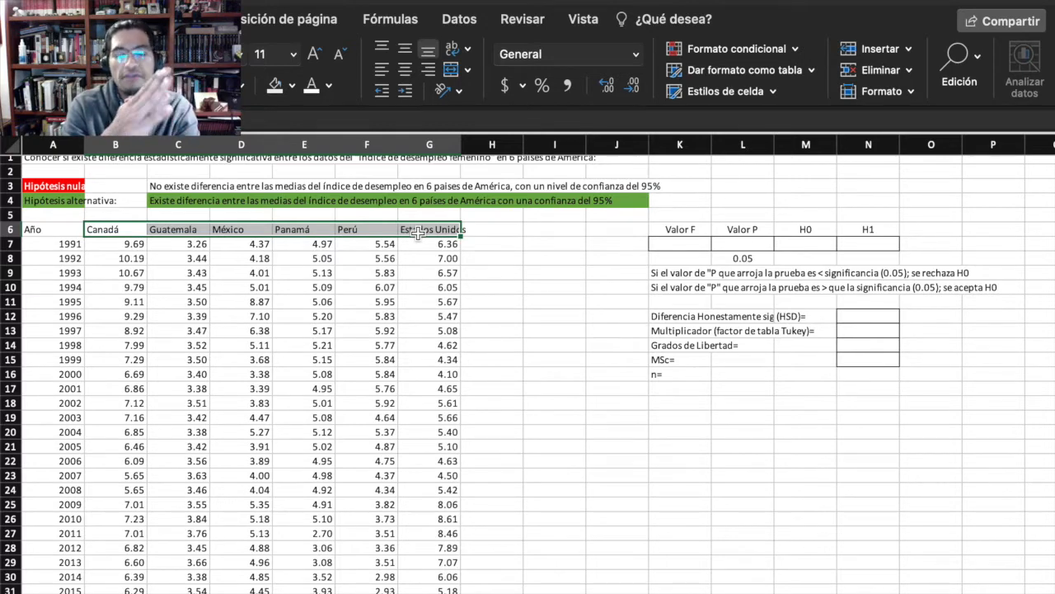
pyautogui.click(573, 318)
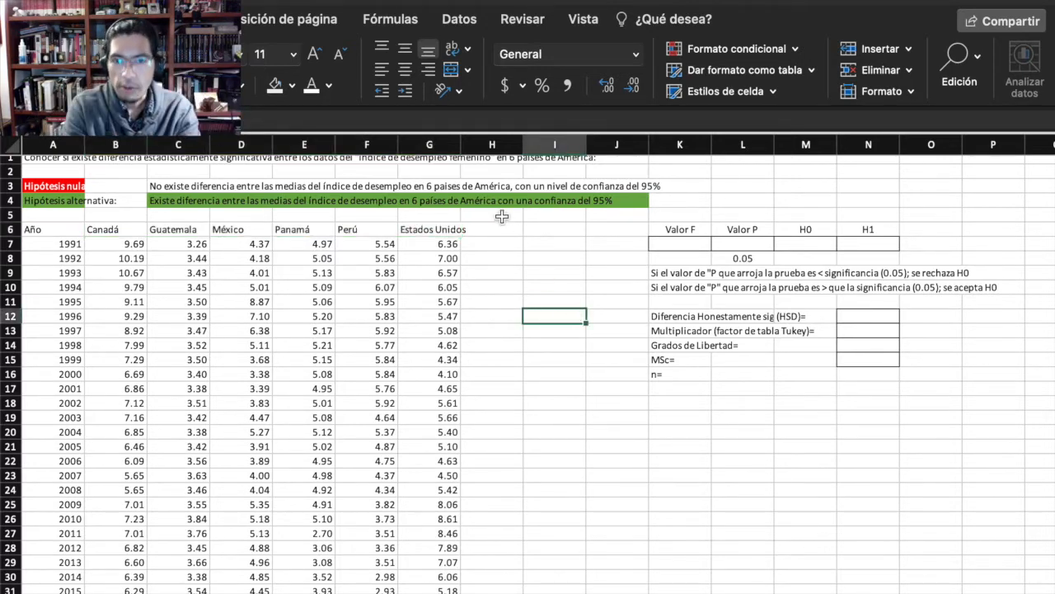
pyautogui.scroll(1, 509, 225)
pyautogui.click(48, 166)
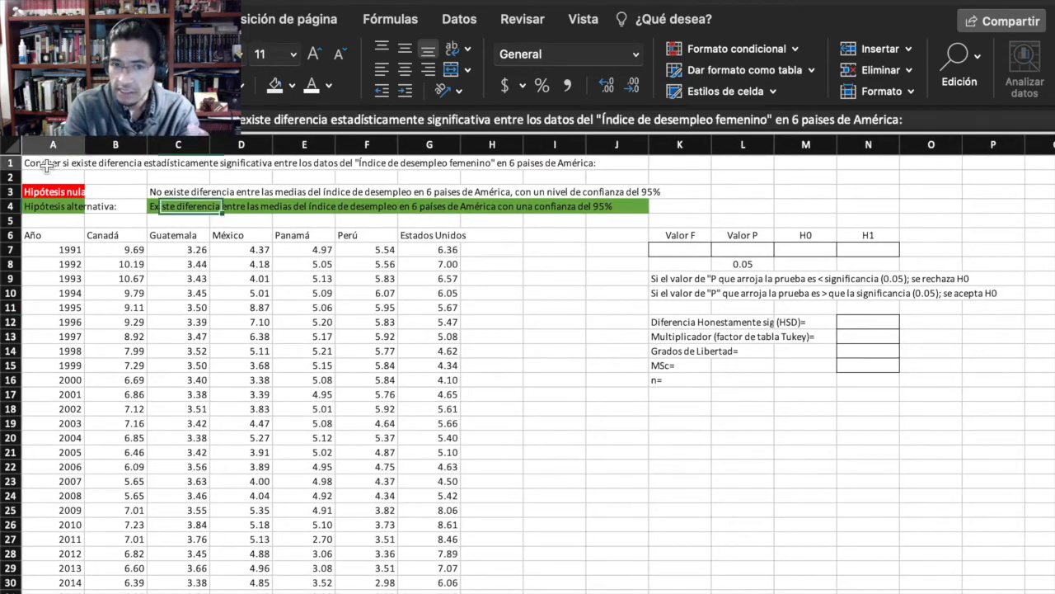
pyautogui.scroll(3, 124, 175)
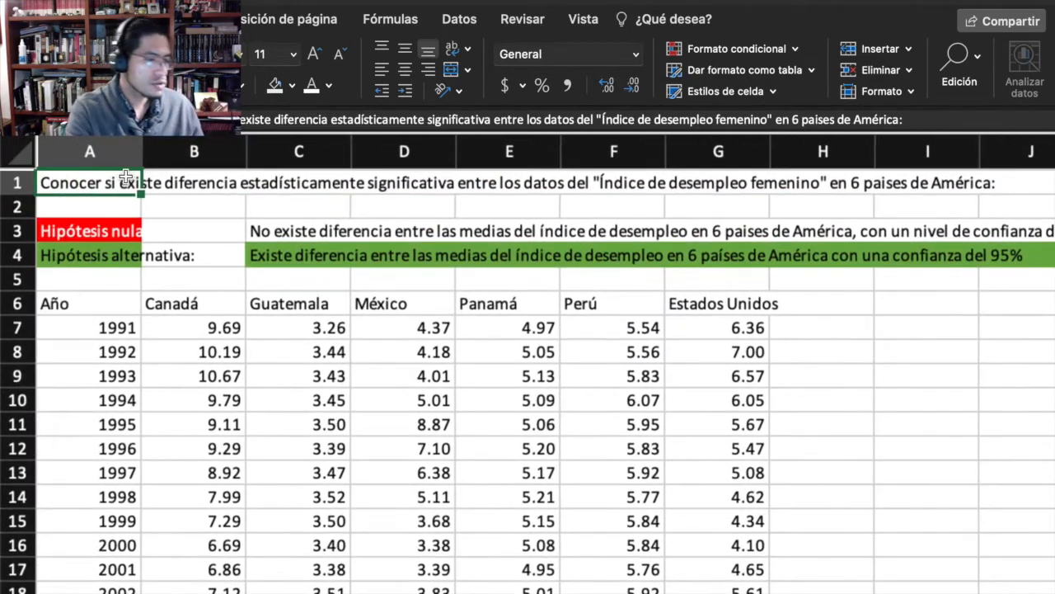
pyautogui.scroll(3, 127, 182)
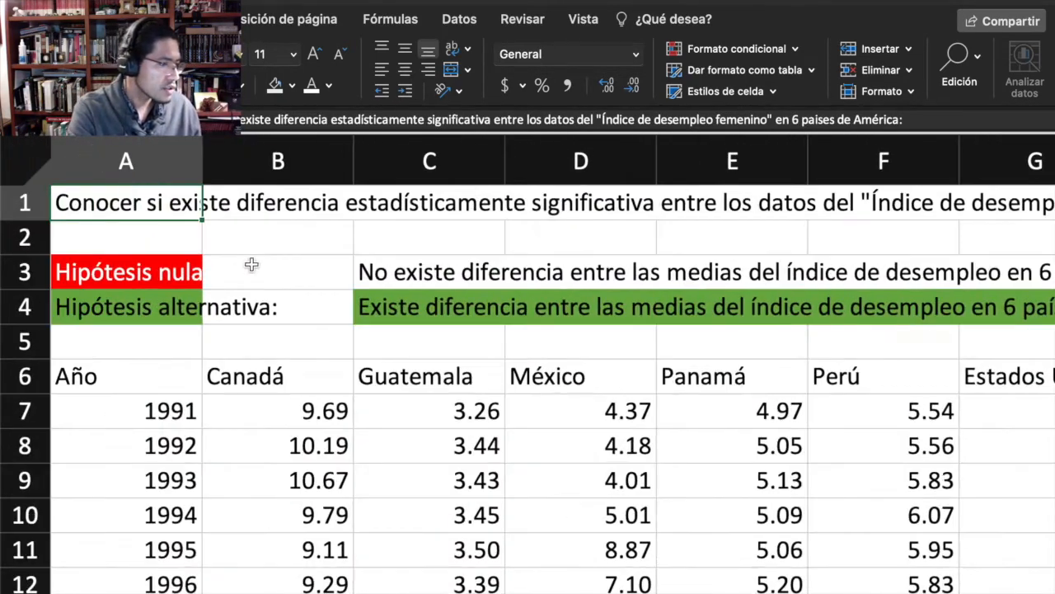
pyautogui.scroll(-4, 252, 265)
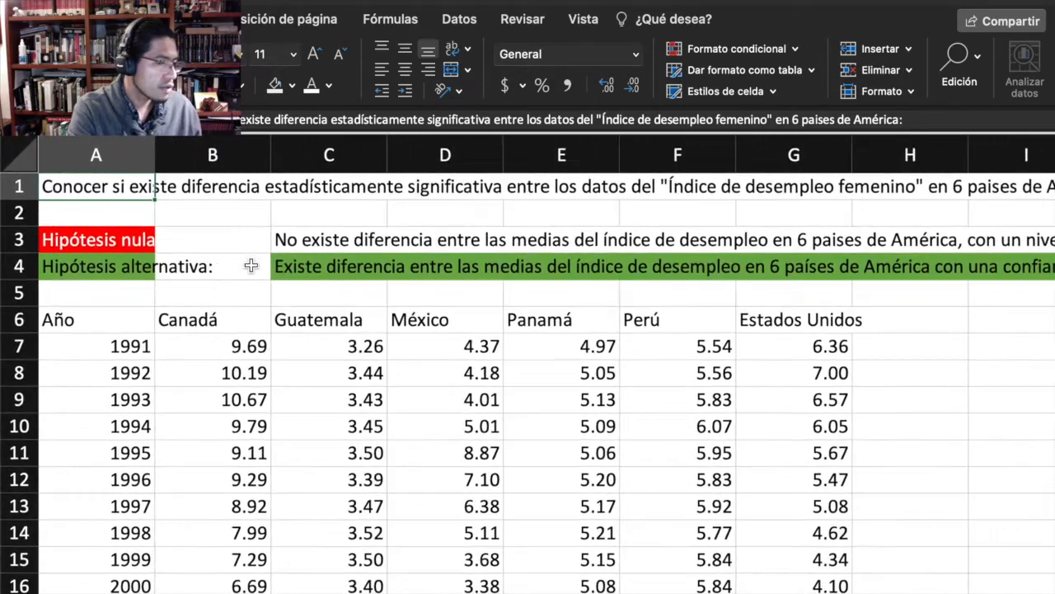
pyautogui.scroll(1, 541, 412)
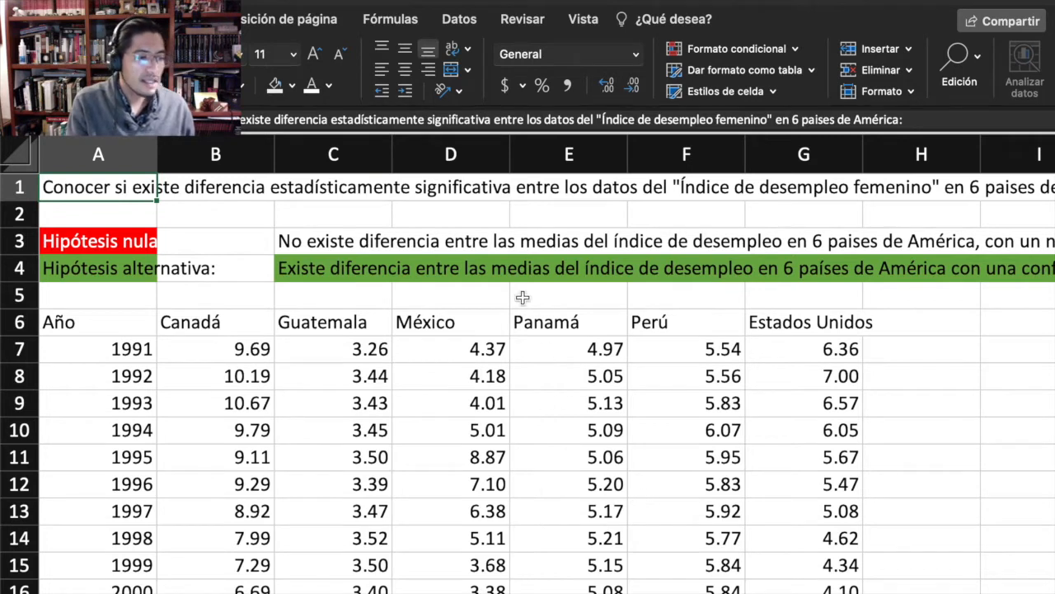
pyautogui.click(401, 193)
pyautogui.hscroll(2, 824, 290)
pyautogui.hscroll(2, 827, 292)
pyautogui.hscroll(-4, 577, 292)
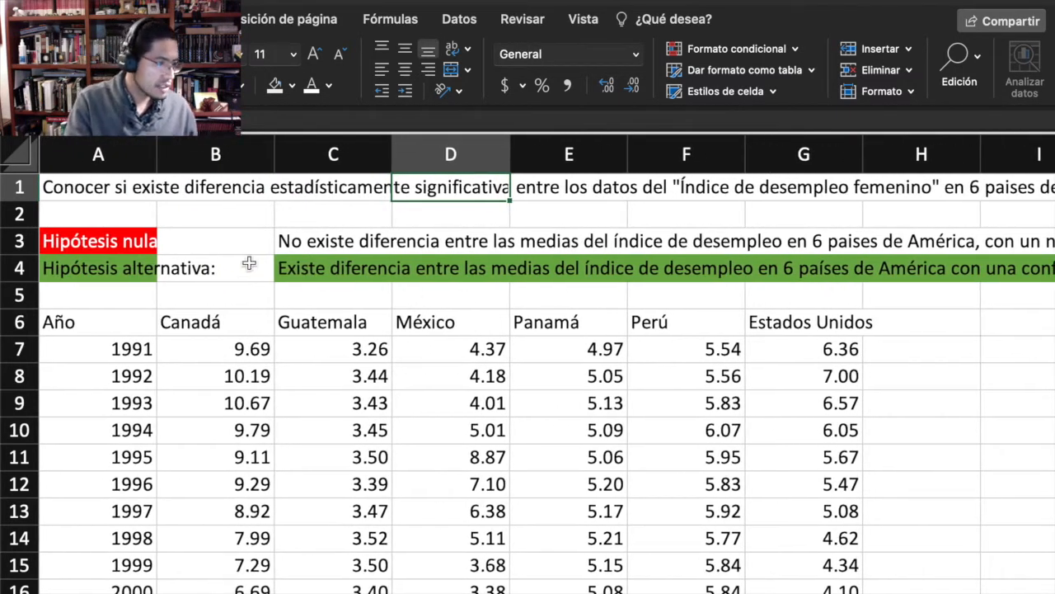
# Step: Insert the word "femenino" after "desempleo" in the null hypothesis text in C3
pyautogui.click(137, 245)
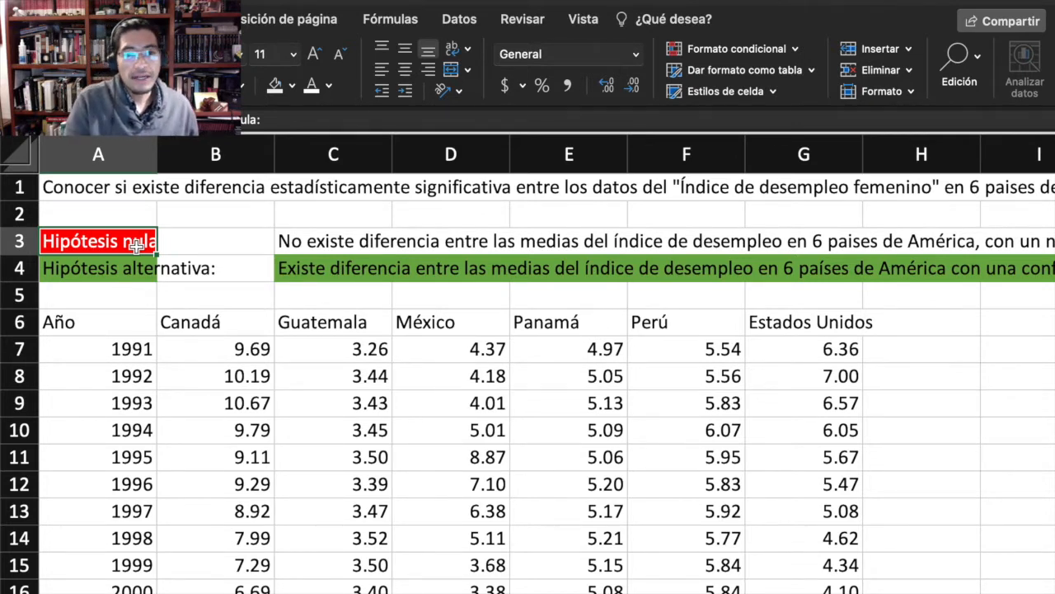
pyautogui.click(296, 247)
pyautogui.hscroll(3, 297, 246)
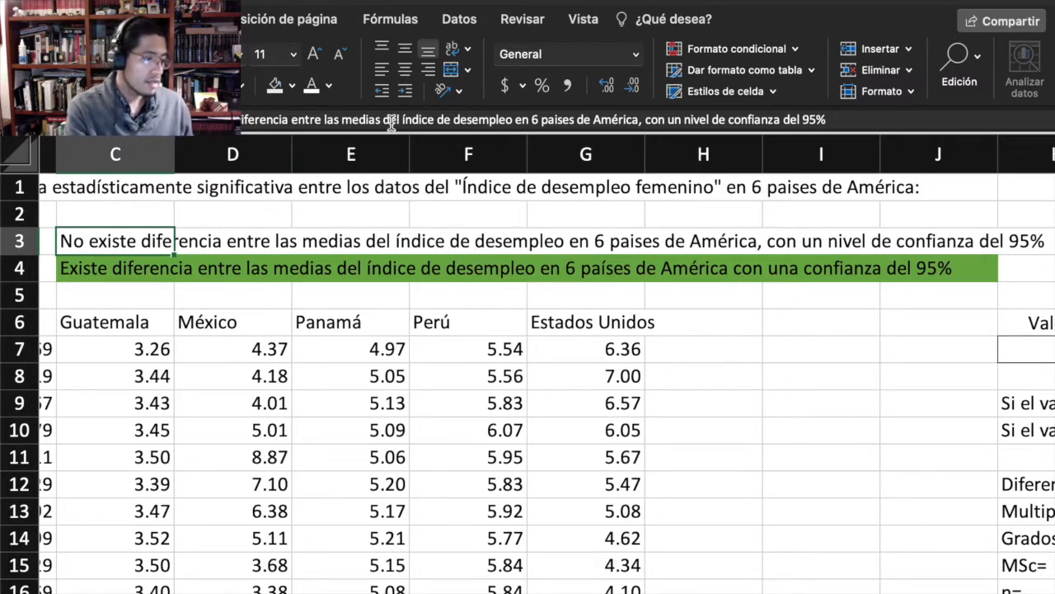
pyautogui.click(519, 121)
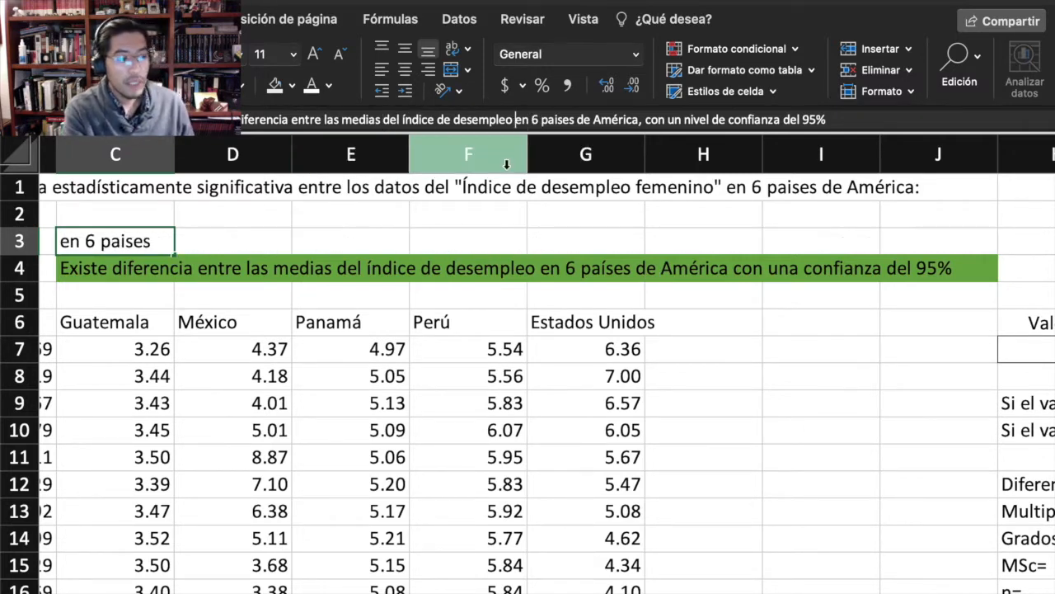
pyautogui.write('femenino')
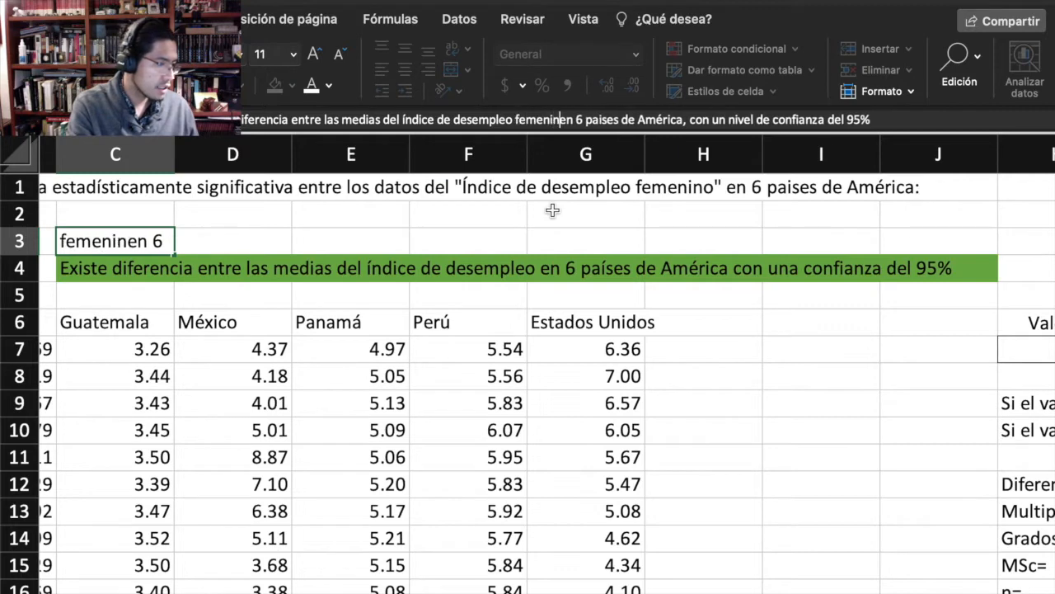
# Step: Read the alternative hypothesis in C4 and insert the word "femenino" after "desempleo" in its text
pyautogui.click(158, 278)
pyautogui.hscroll(3, 334, 303)
pyautogui.hscroll(-5, 335, 302)
pyautogui.hscroll(1, 335, 297)
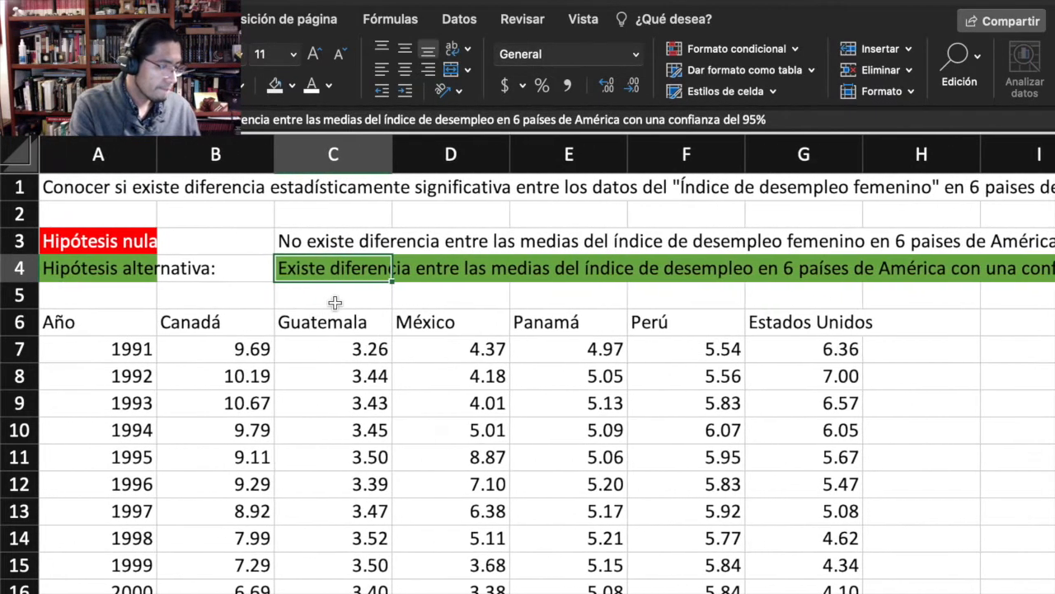
pyautogui.hscroll(2, 327, 278)
pyautogui.hscroll(3, 327, 279)
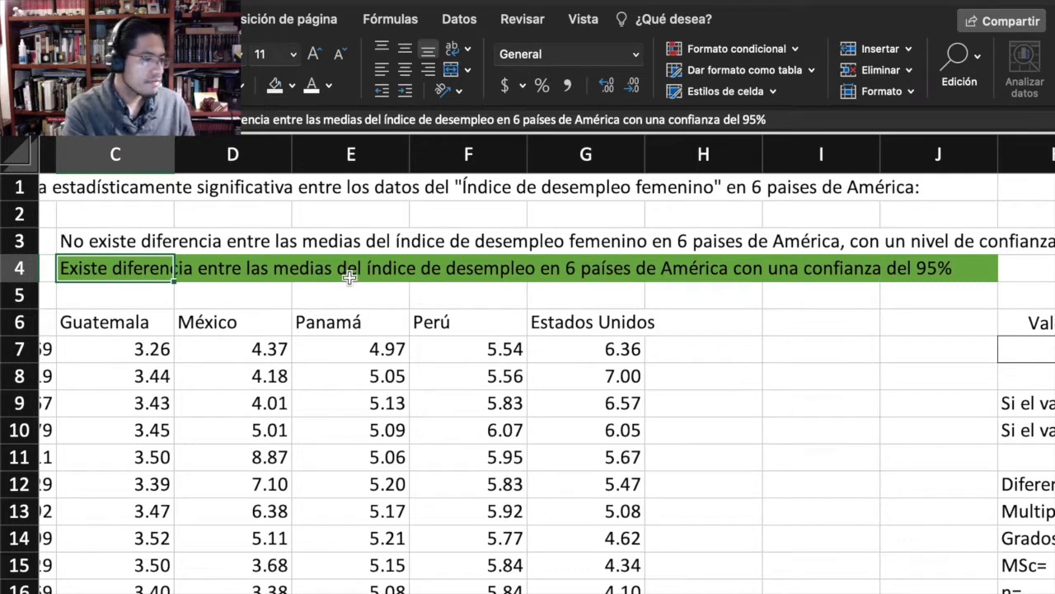
pyautogui.click(514, 273)
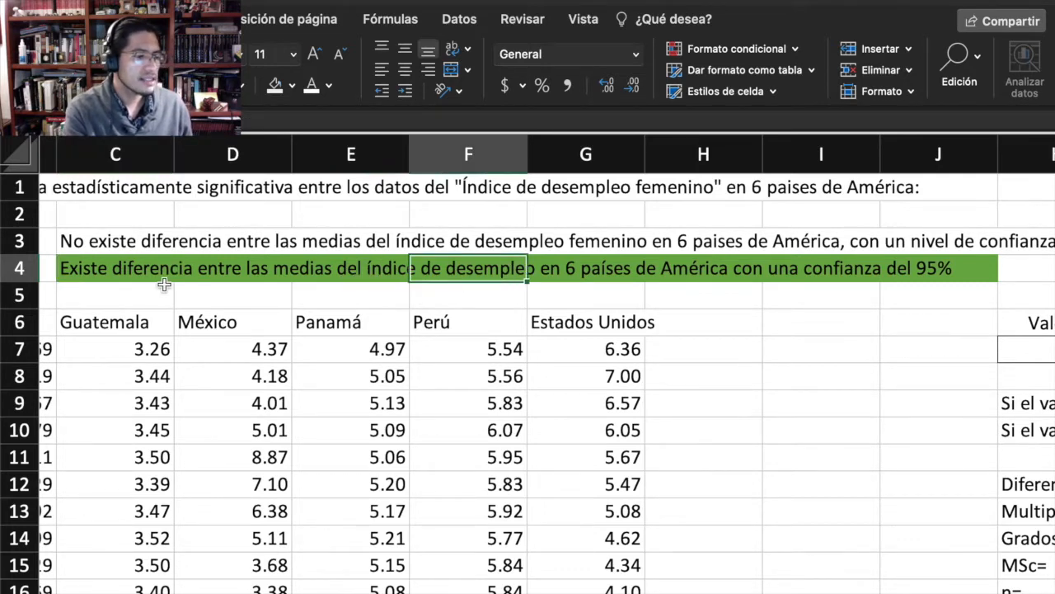
pyautogui.click(111, 273)
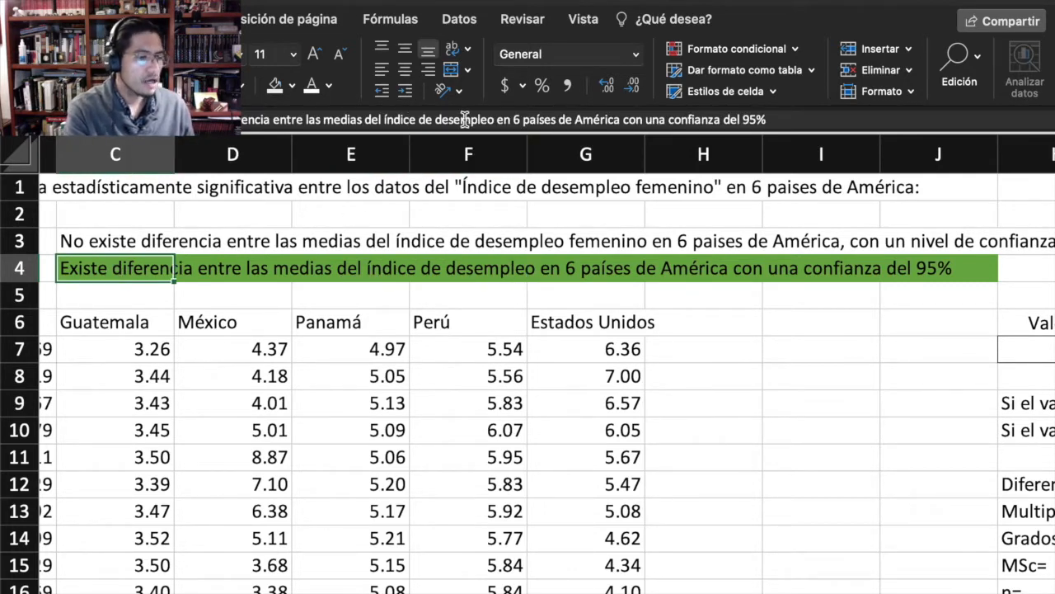
pyautogui.click(494, 118)
pyautogui.write('femenino')
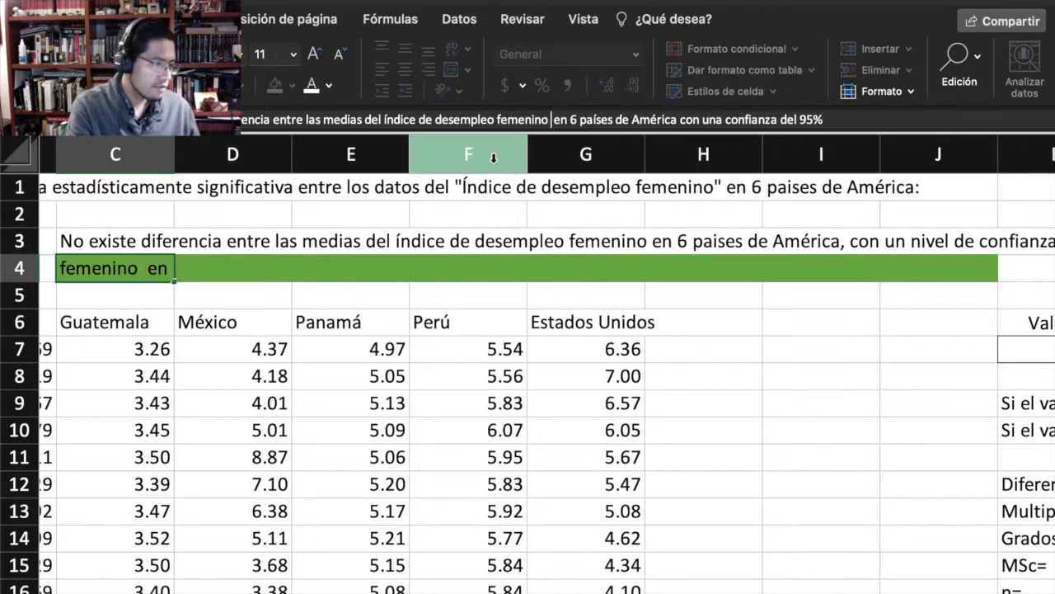
pyautogui.press('Return')
pyautogui.click(812, 325)
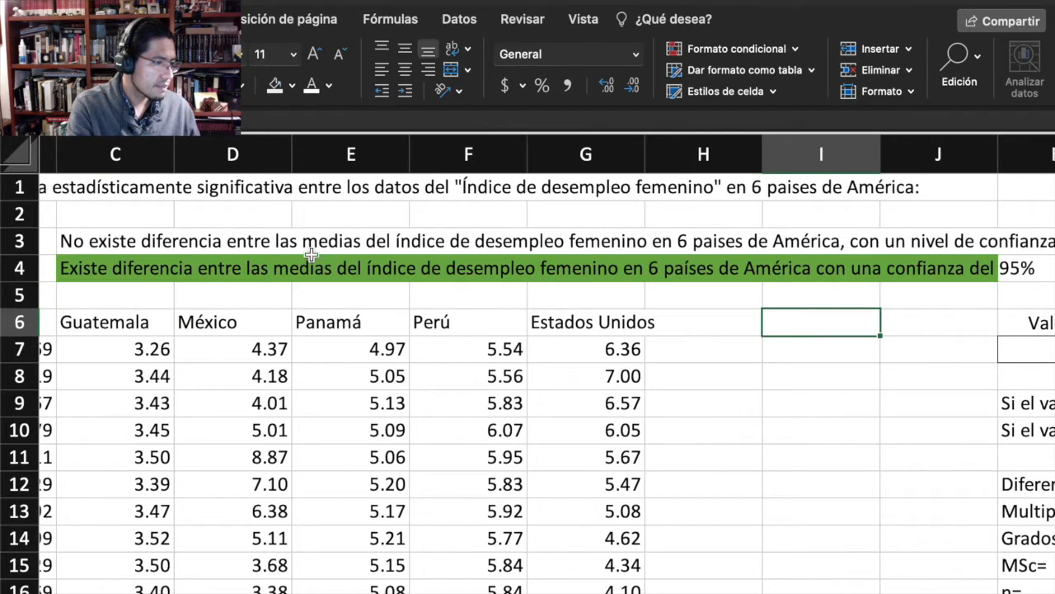
# Step: Remove the green fill from the alternative hypothesis cells C4:J4
pyautogui.moveTo(156, 266); pyautogui.dragTo(938, 262)
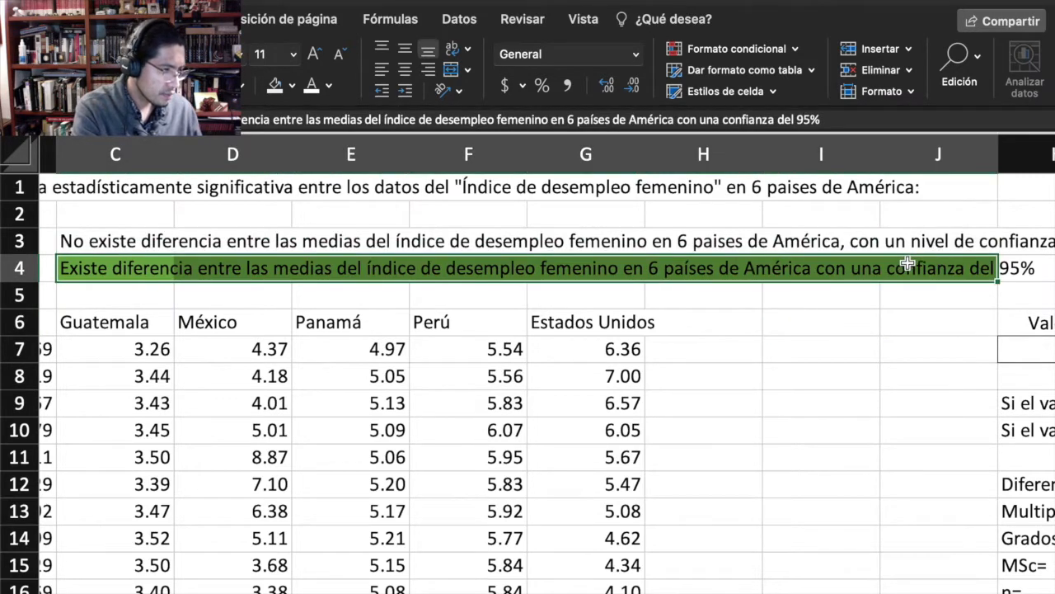
pyautogui.click(280, 86)
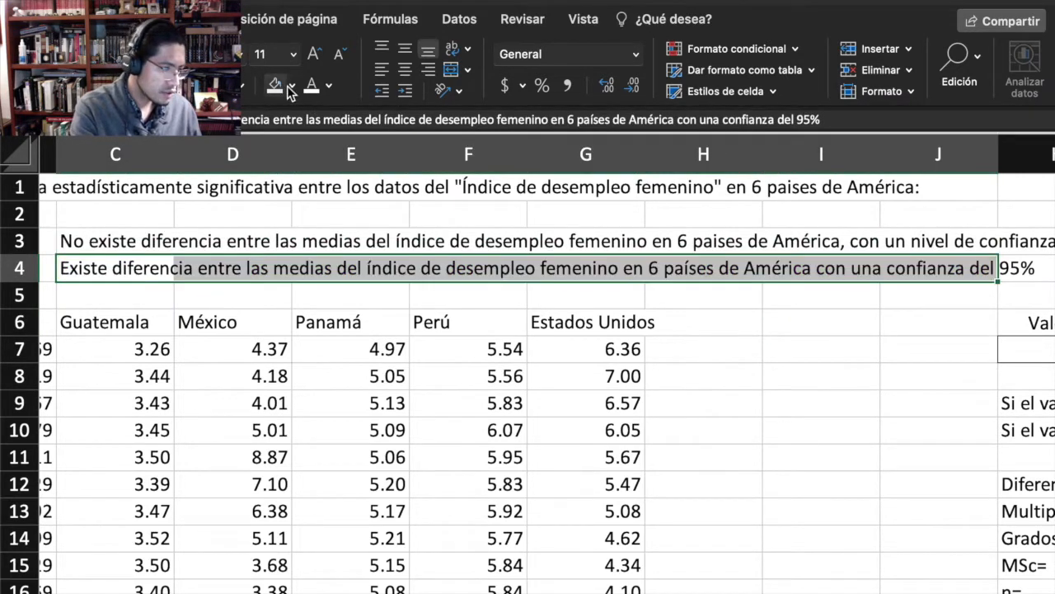
pyautogui.click(872, 433)
# Step: Examine the results table's Valor F, Valor P, H0 and H1 fields and the decision rules below them
pyautogui.hscroll(5, 867, 432)
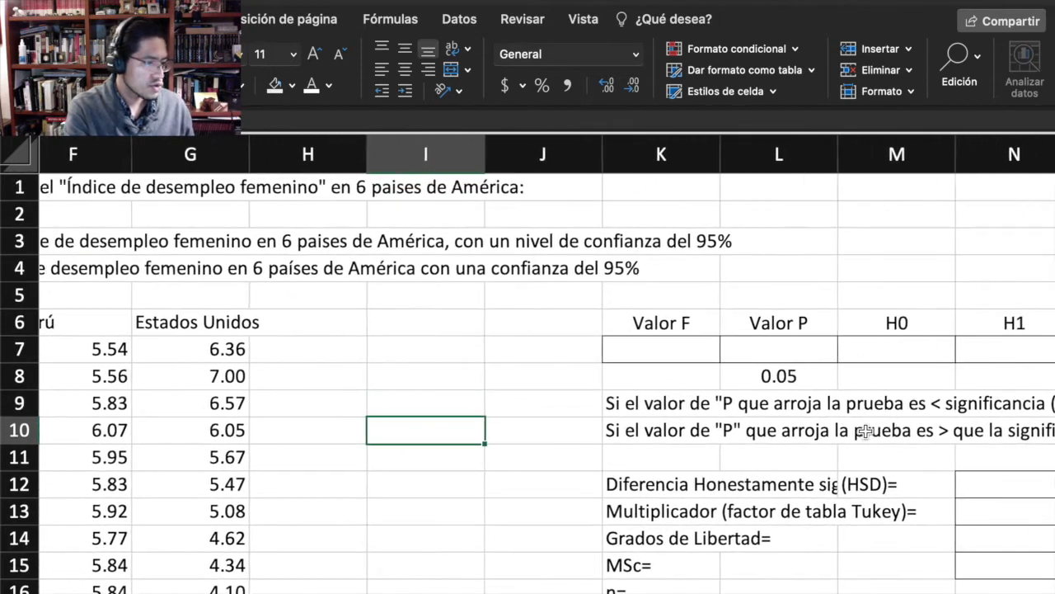
pyautogui.hscroll(2, 866, 432)
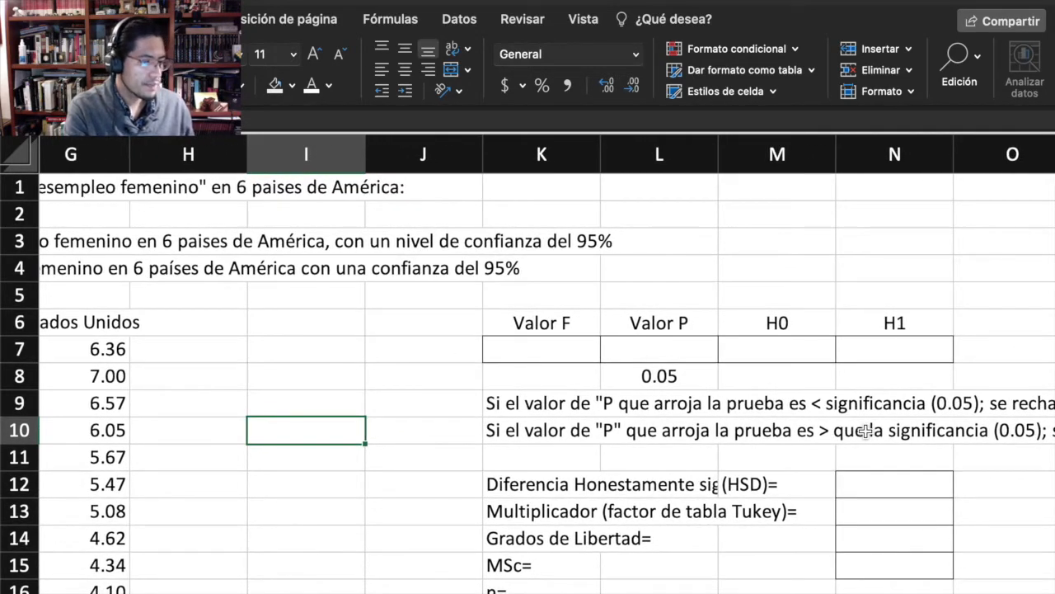
pyautogui.click(503, 324)
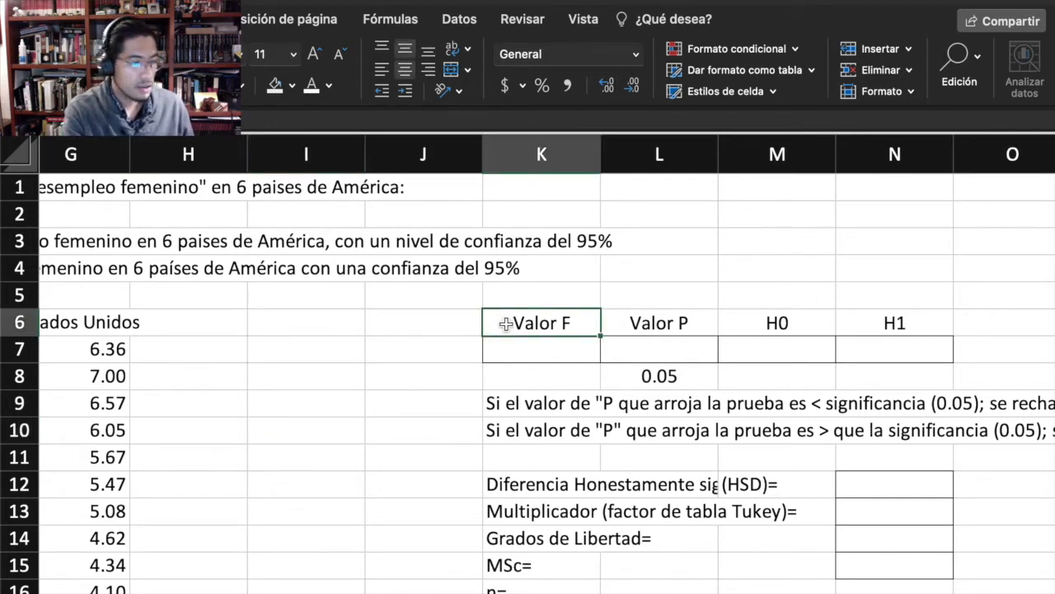
pyautogui.click(621, 330)
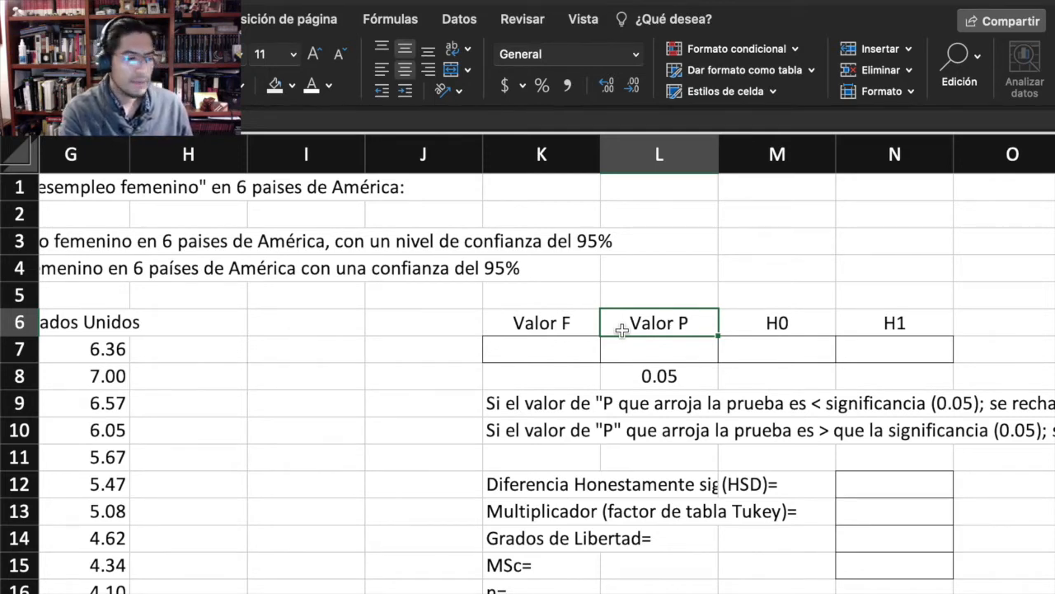
pyautogui.click(806, 349)
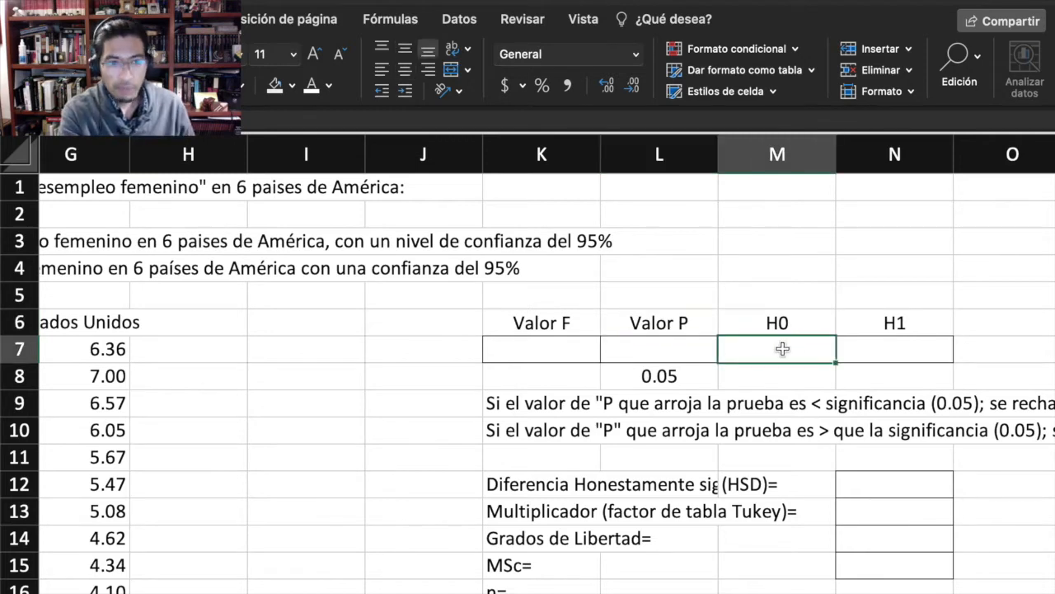
pyautogui.moveTo(781, 349); pyautogui.dragTo(870, 349)
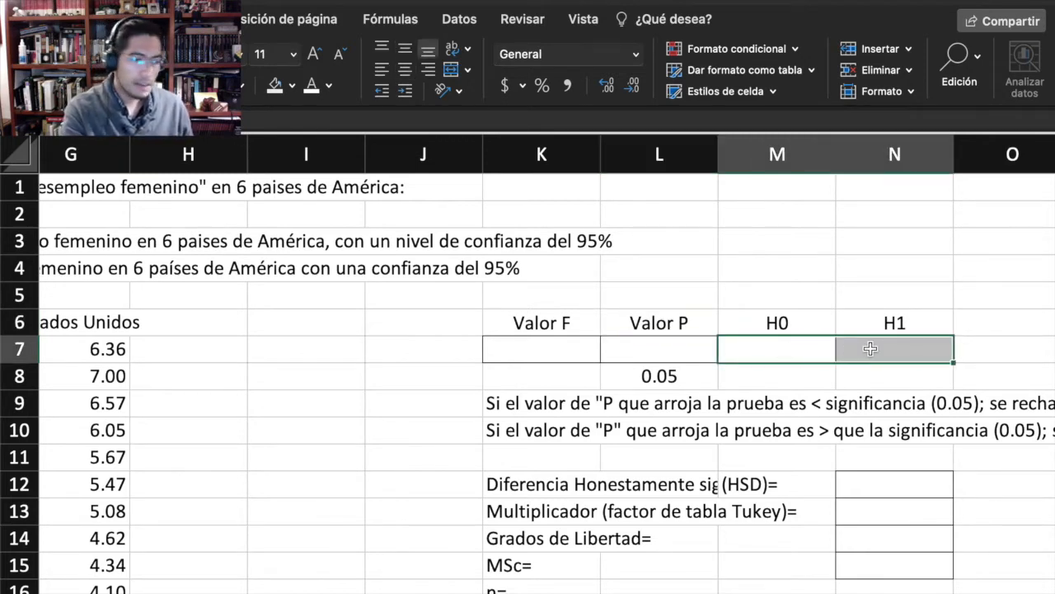
# Step: Read the P-value decision rules in K9 and K10 and look over the whole data table of the six countries
pyautogui.hscroll(3, 870, 349)
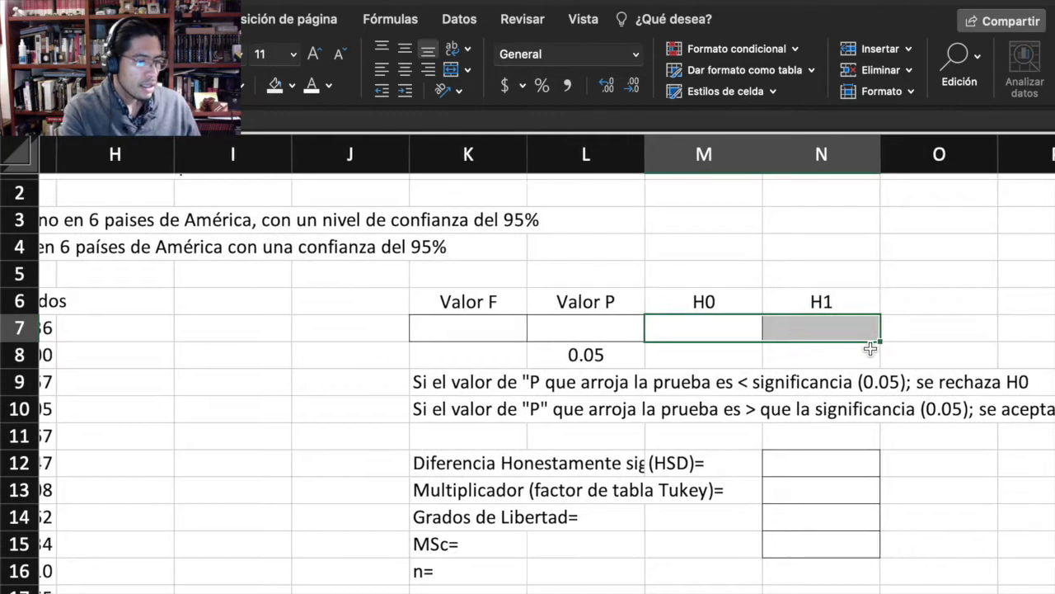
pyautogui.click(404, 399)
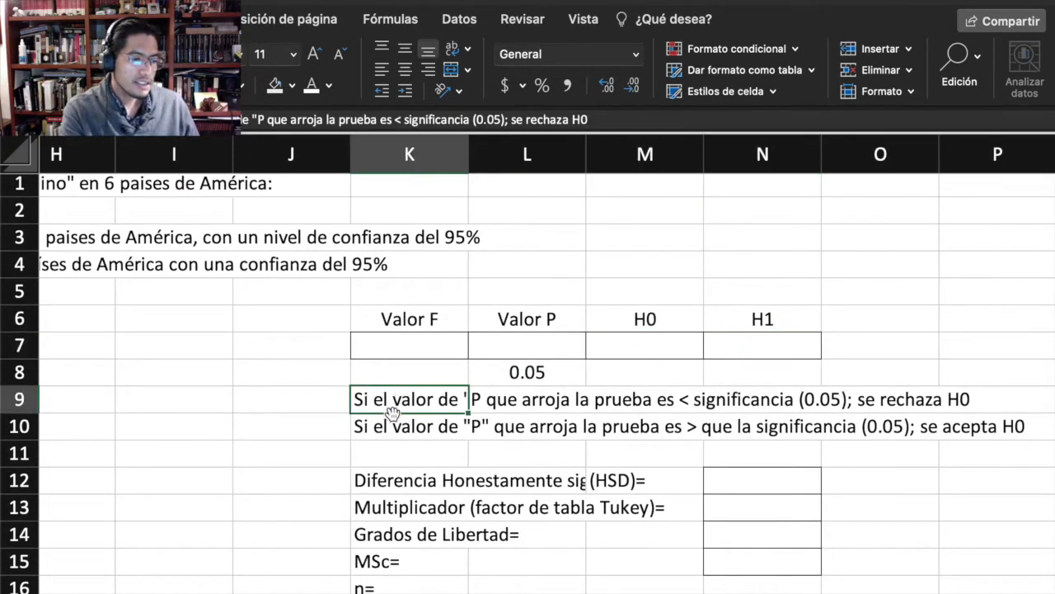
pyautogui.click(392, 419)
pyautogui.click(381, 402)
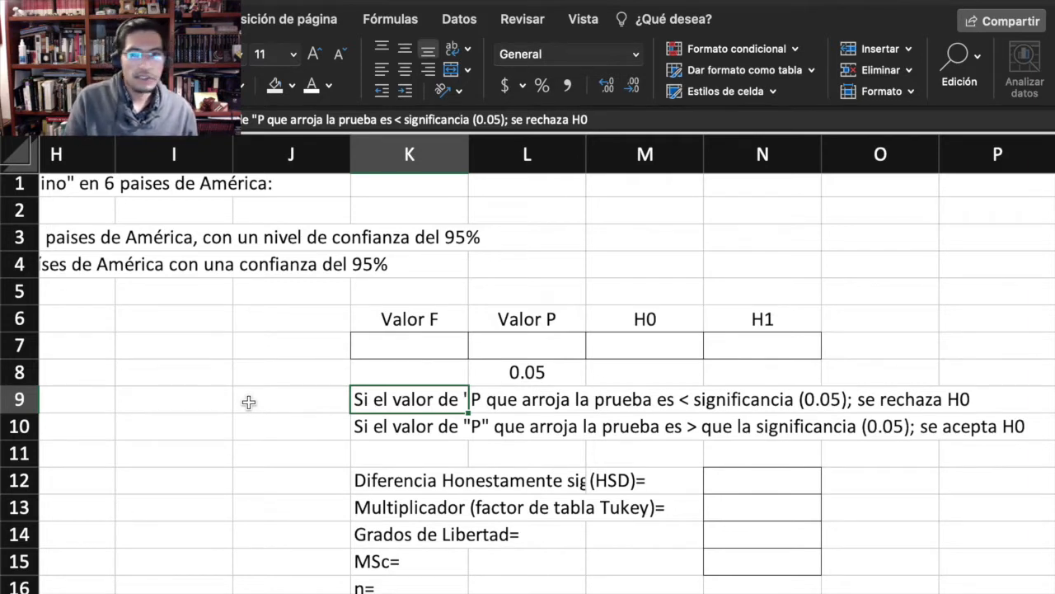
pyautogui.scroll(-6, 248, 402)
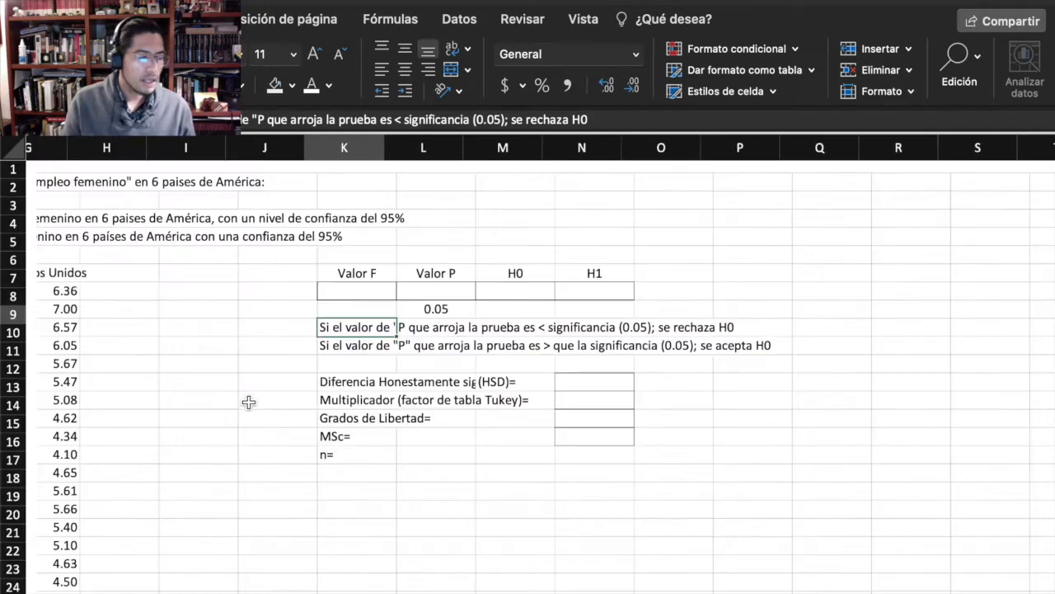
pyautogui.scroll(5, 248, 401)
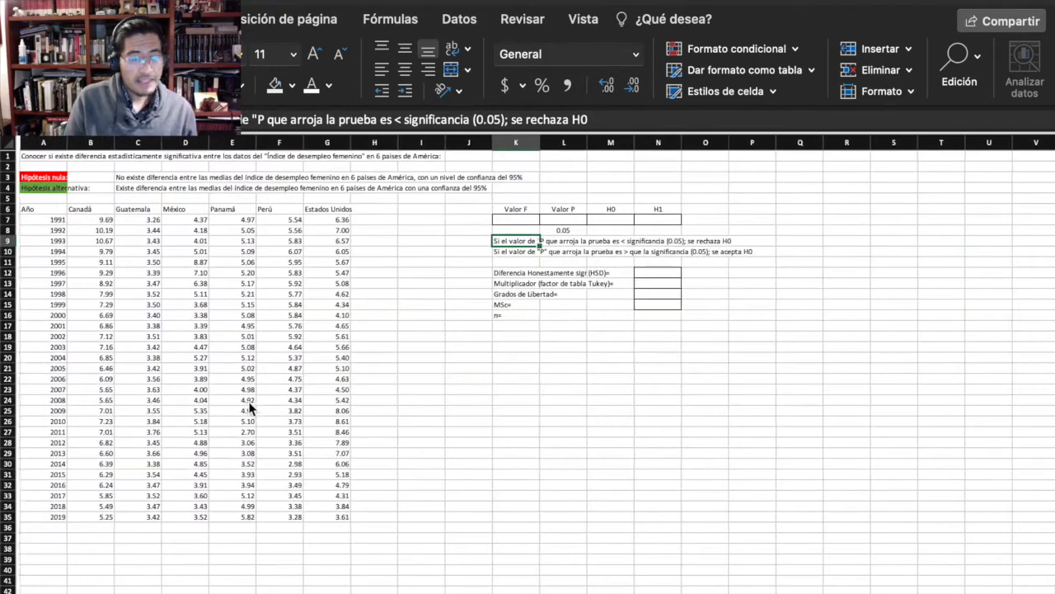
pyautogui.scroll(4, 257, 399)
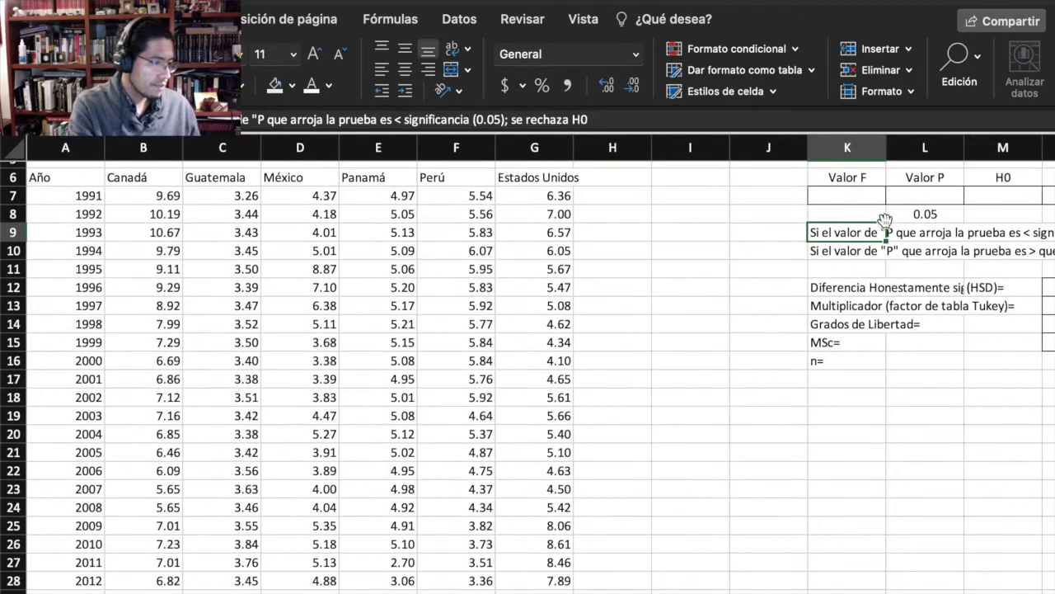
# Step: Set up a single-factor analysis of variance with B6:G35 as the input range
pyautogui.click(460, 20)
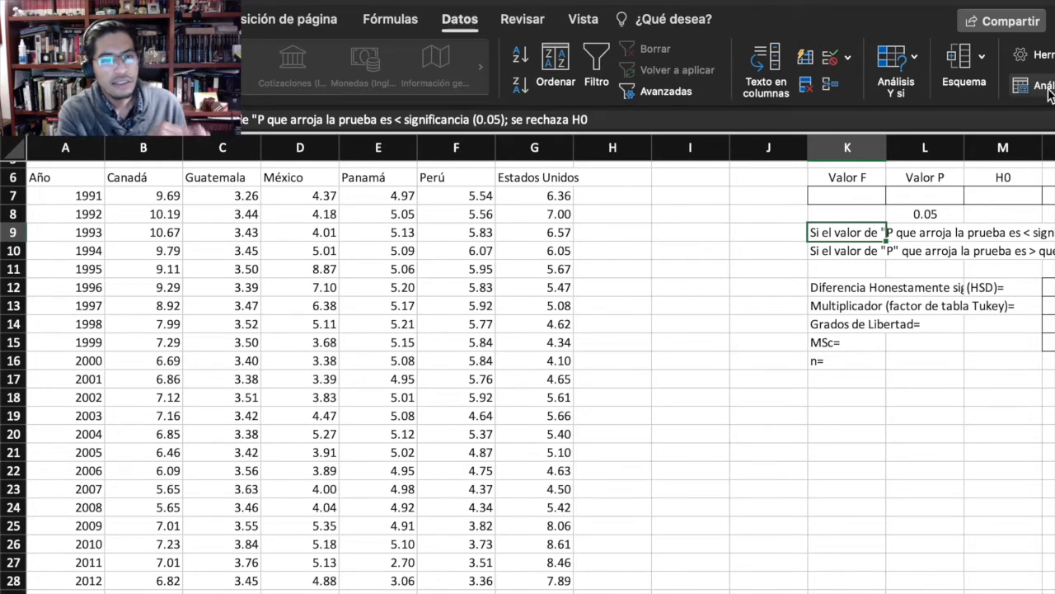
pyautogui.click(1046, 86)
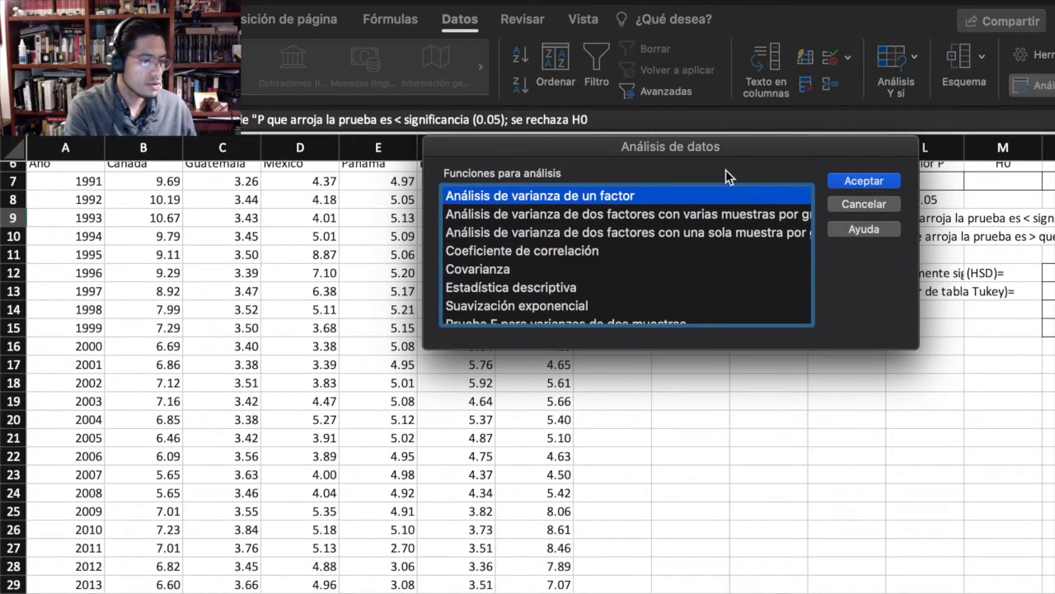
pyautogui.click(846, 179)
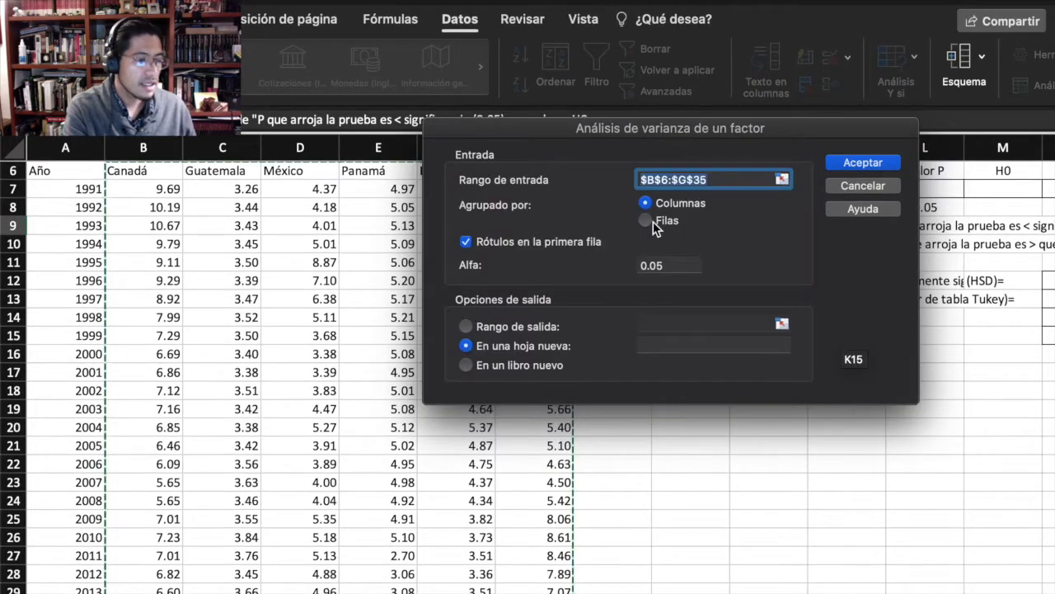
pyautogui.click(781, 179)
pyautogui.scroll(2, 183, 209)
pyautogui.click(130, 196)
pyautogui.moveTo(130, 195); pyautogui.dragTo(573, 592)
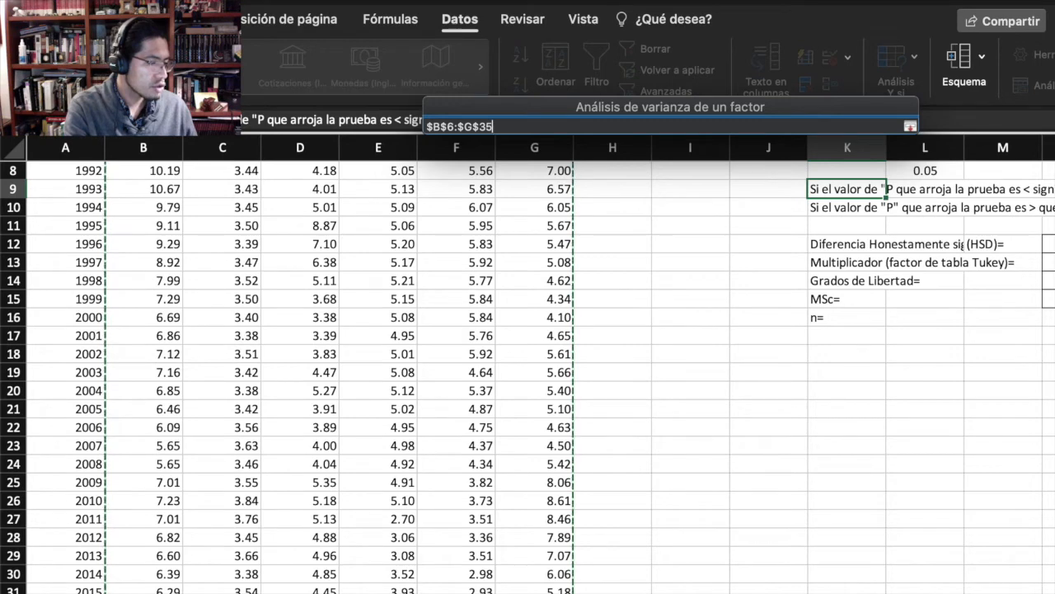
pyautogui.moveTo(573, 593); pyautogui.dragTo(573, 592)
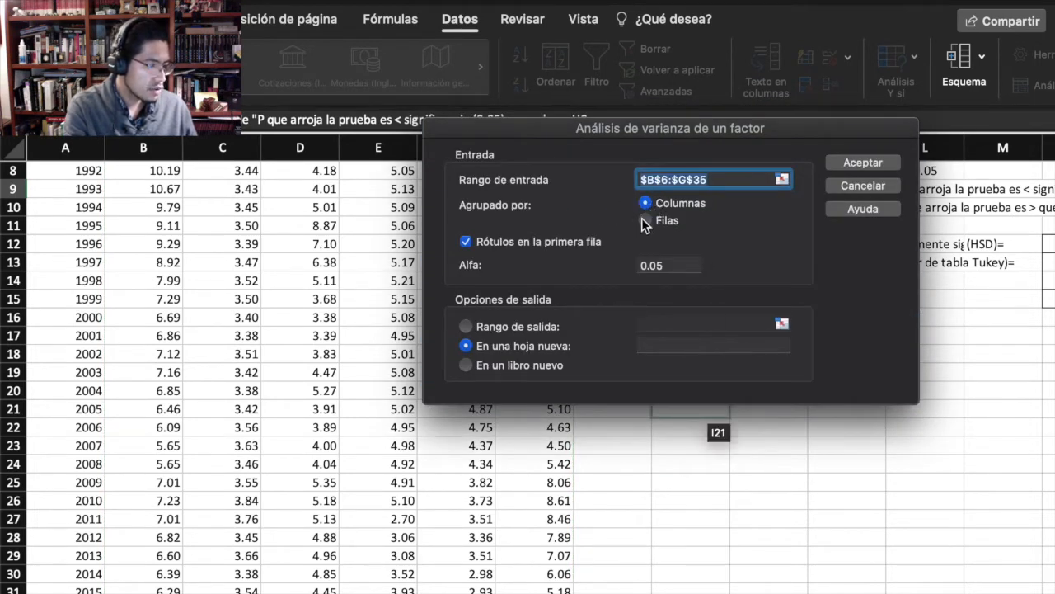
# Step: Keep the first-row labels option enabled and generate the analysis of variance on a new sheet
pyautogui.click(468, 243)
pyautogui.click(468, 243)
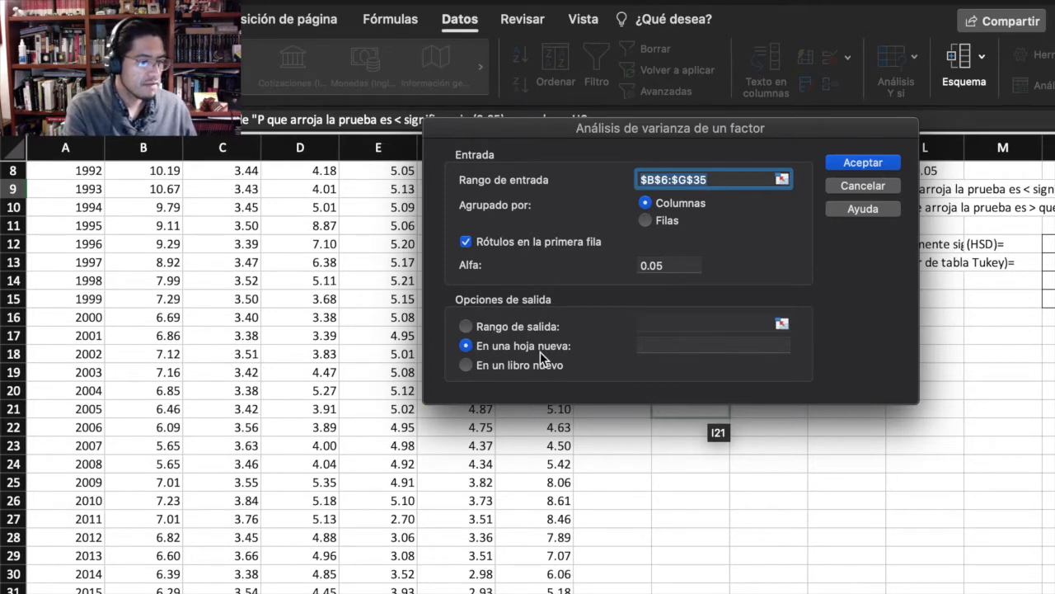
pyautogui.click(848, 166)
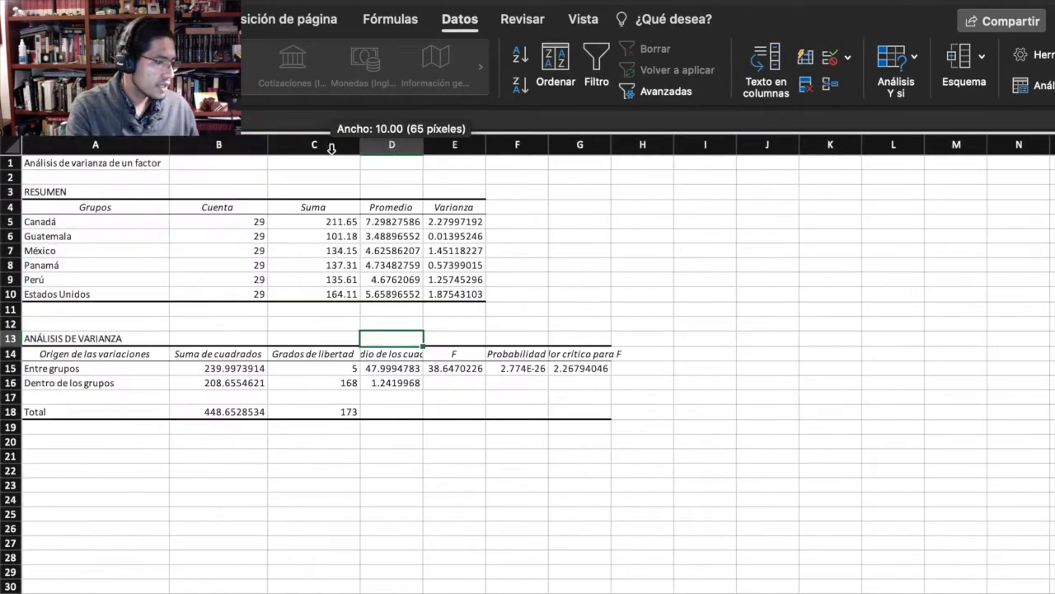
# Step: Autofit the widths of columns D to G on the analysis of variance sheet
pyautogui.doubleClick(423, 146)
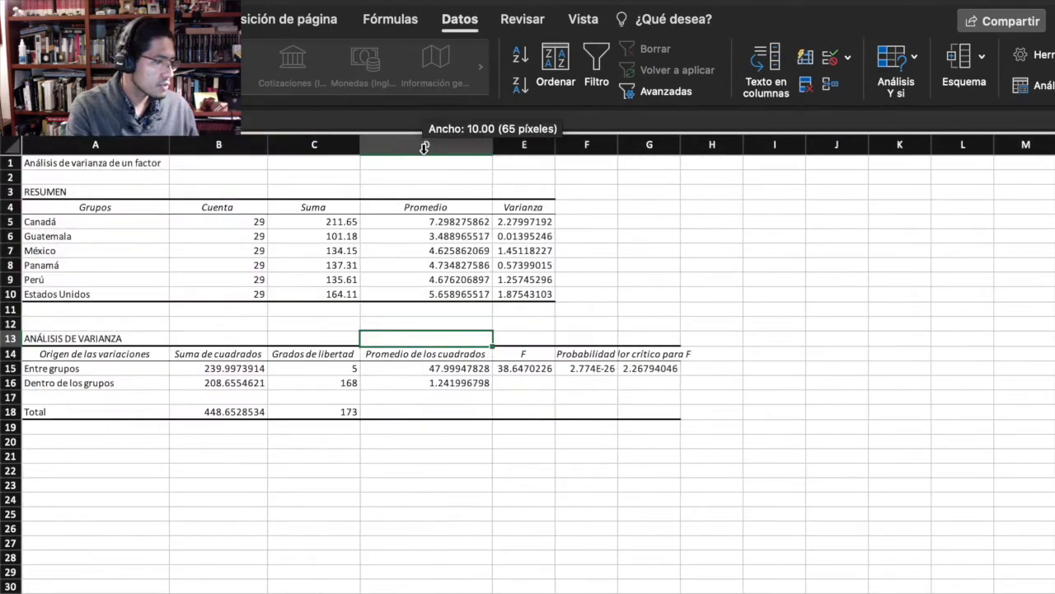
pyautogui.doubleClick(555, 146)
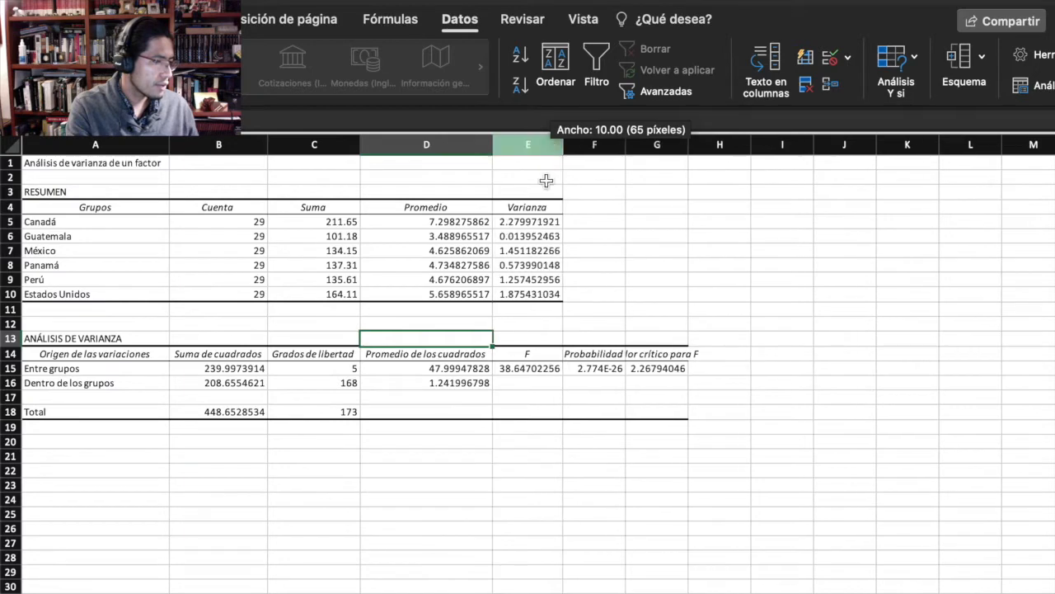
pyautogui.doubleClick(625, 146)
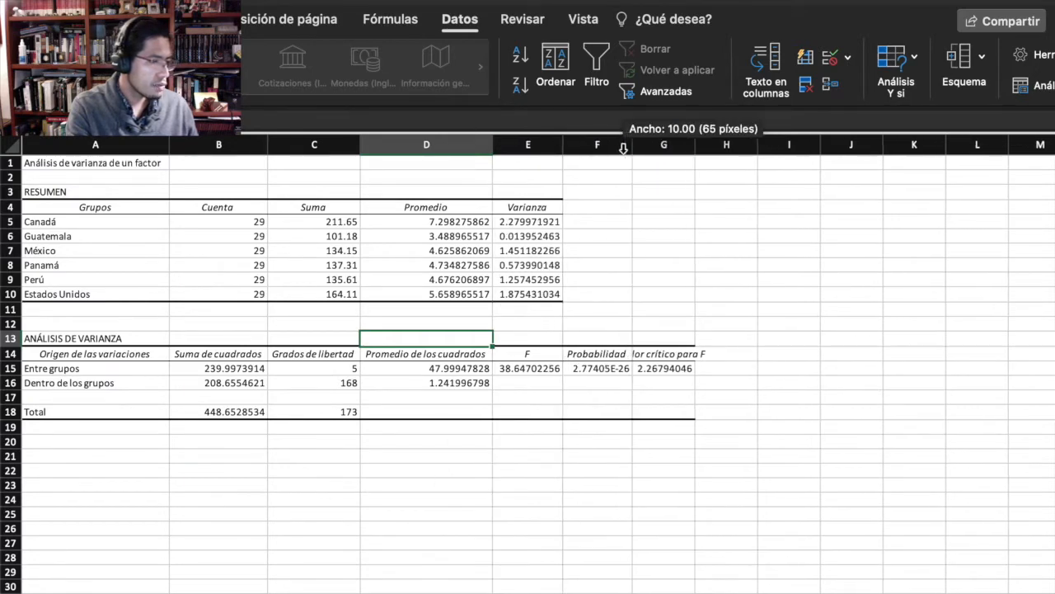
pyautogui.doubleClick(695, 146)
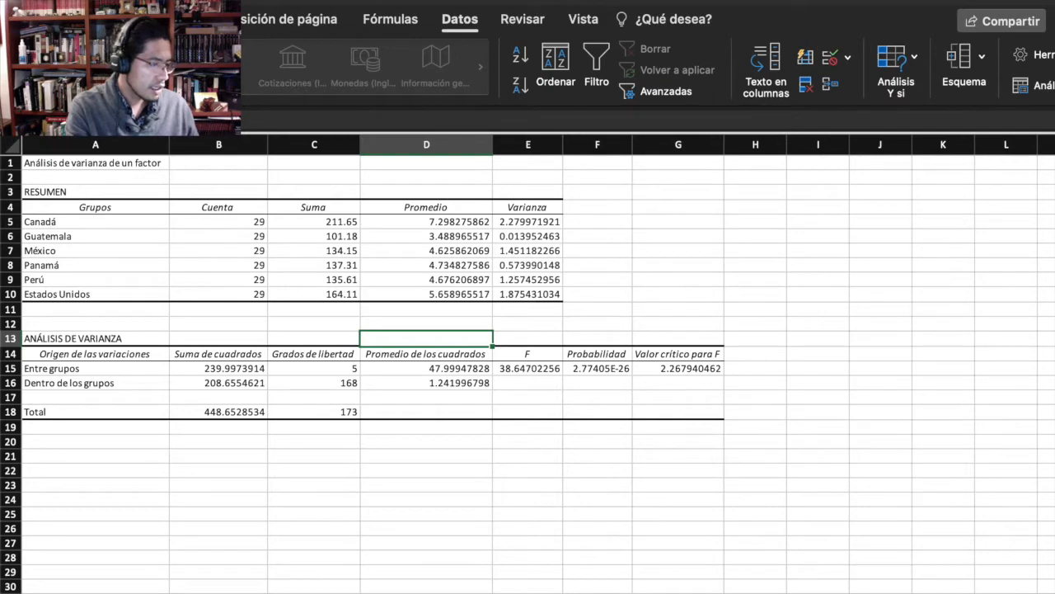
# Step: Copy the Valor F, Valor P, H0 and H1 table (K6:N7) from the data sheet to J3 on the analysis of variance sheet
pyautogui.hotkey('ctrl', 'pagedown')
pyautogui.hotkey('ctrl', 'pagedown')
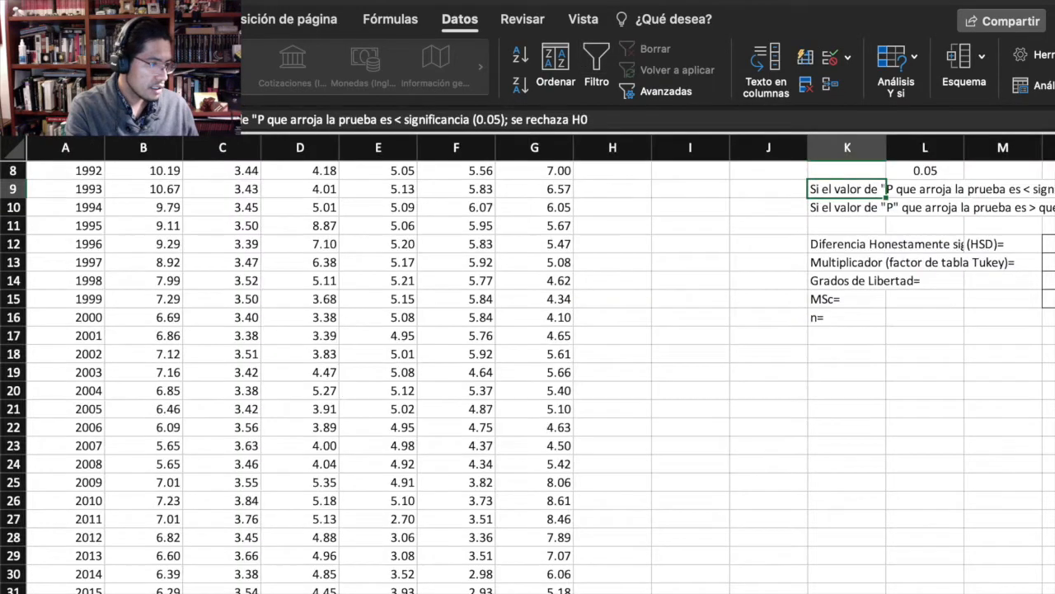
pyautogui.scroll(2, 778, 415)
pyautogui.hscroll(3, 836, 396)
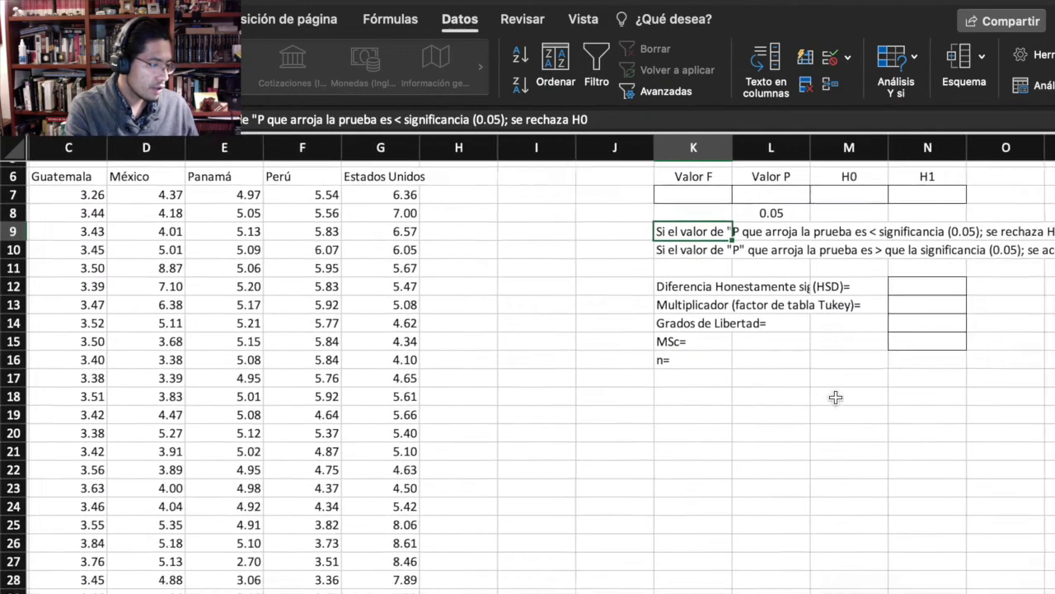
pyautogui.scroll(3, 836, 398)
pyautogui.hscroll(1, 836, 398)
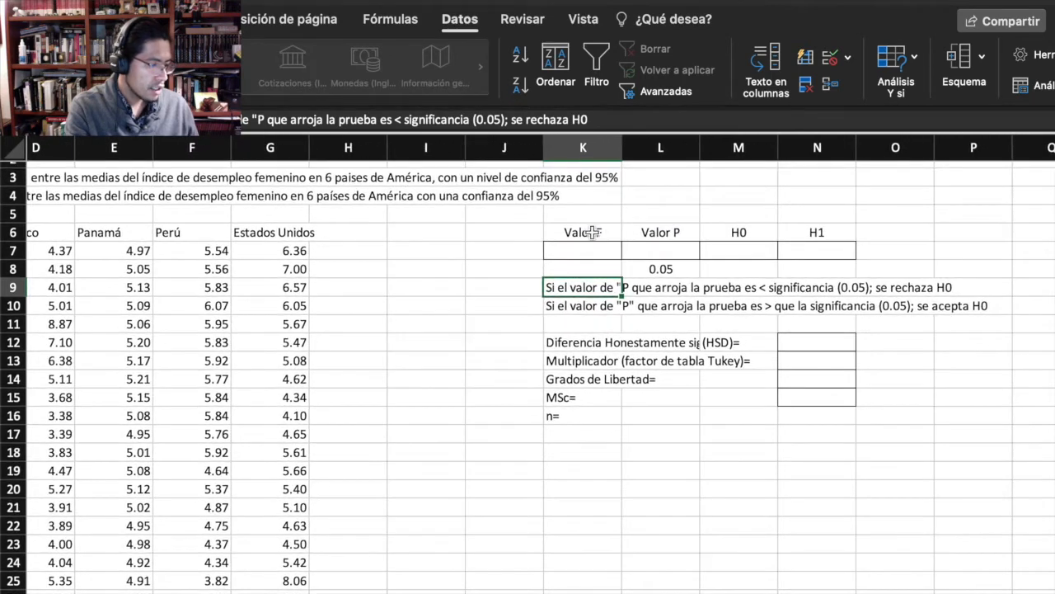
pyautogui.moveTo(583, 232); pyautogui.dragTo(836, 249)
pyautogui.hotkey('ctrl', 'c')
pyautogui.hotkey('ctrl', 'pageup')
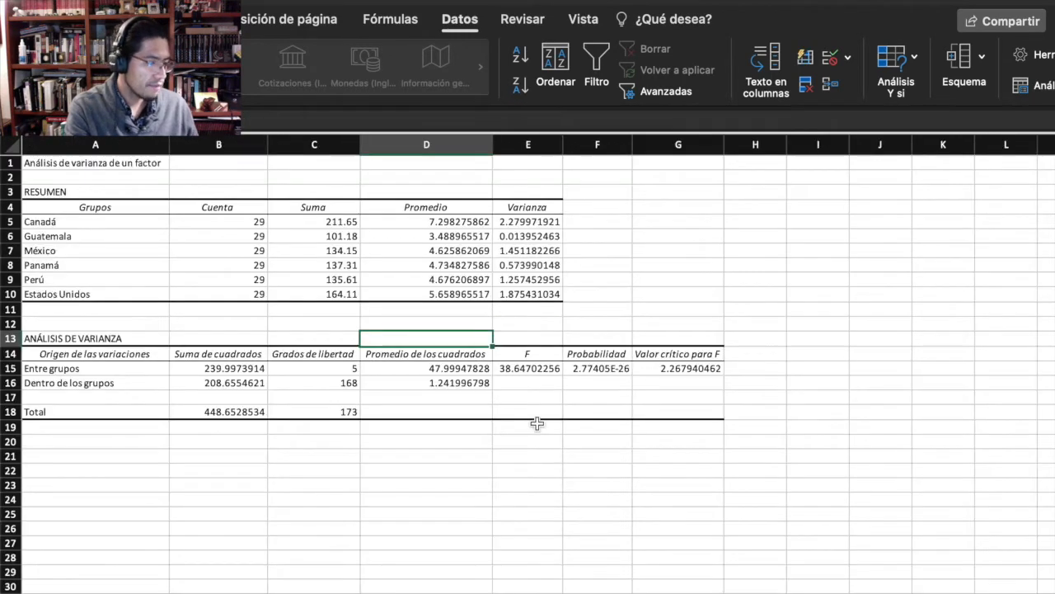
pyautogui.click(875, 198)
pyautogui.hotkey('ctrl', 'v')
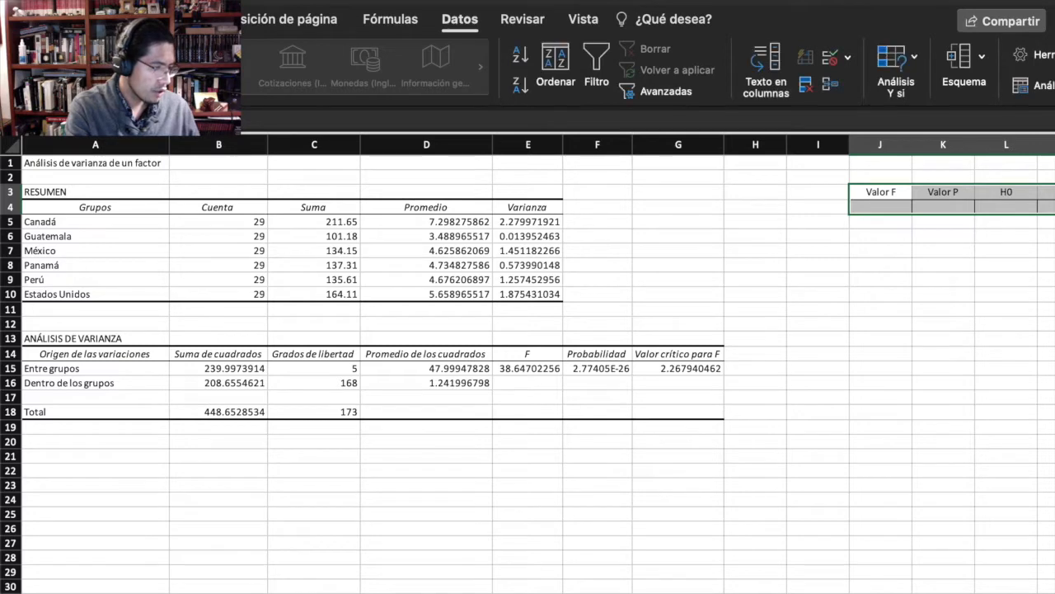
# Step: Copy the Tukey HSD calculation block (K12:N16) from the data sheet to J9 on the analysis of variance sheet
pyautogui.hotkey('ctrl', 'pagedown')
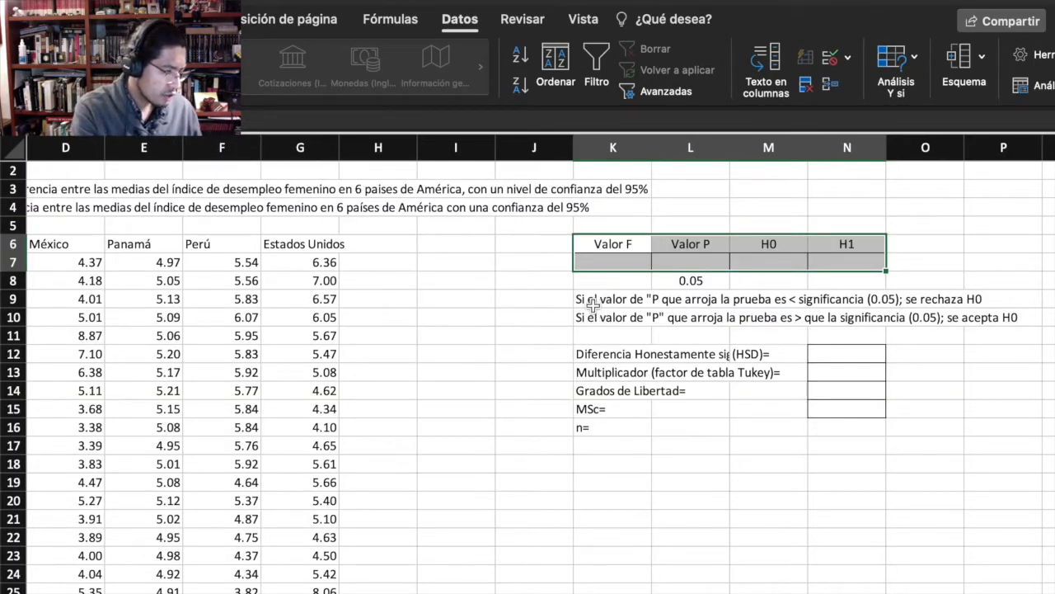
pyautogui.moveTo(597, 354); pyautogui.dragTo(862, 431)
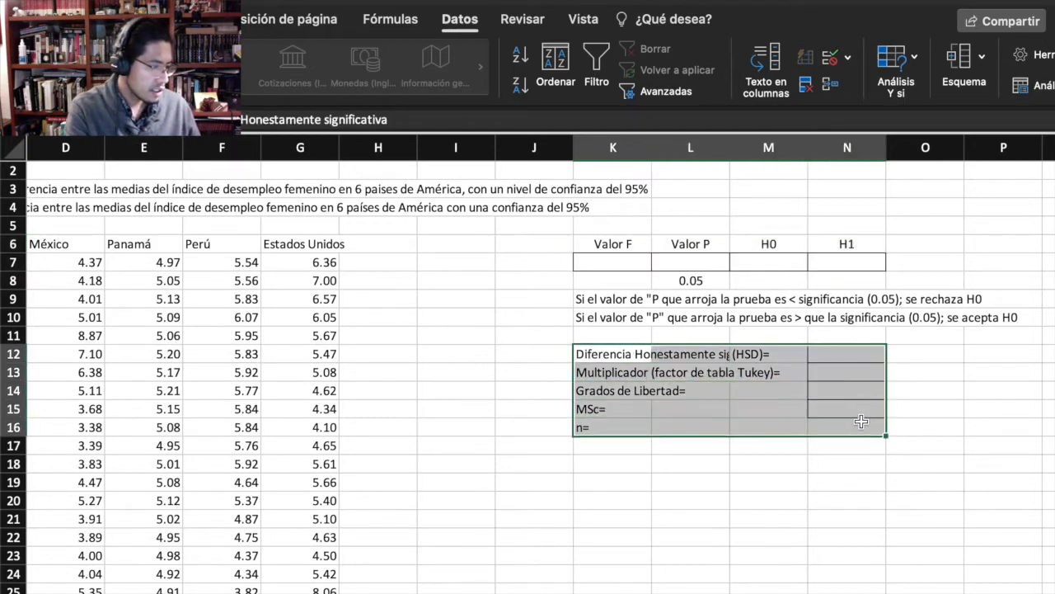
pyautogui.press('super+c')
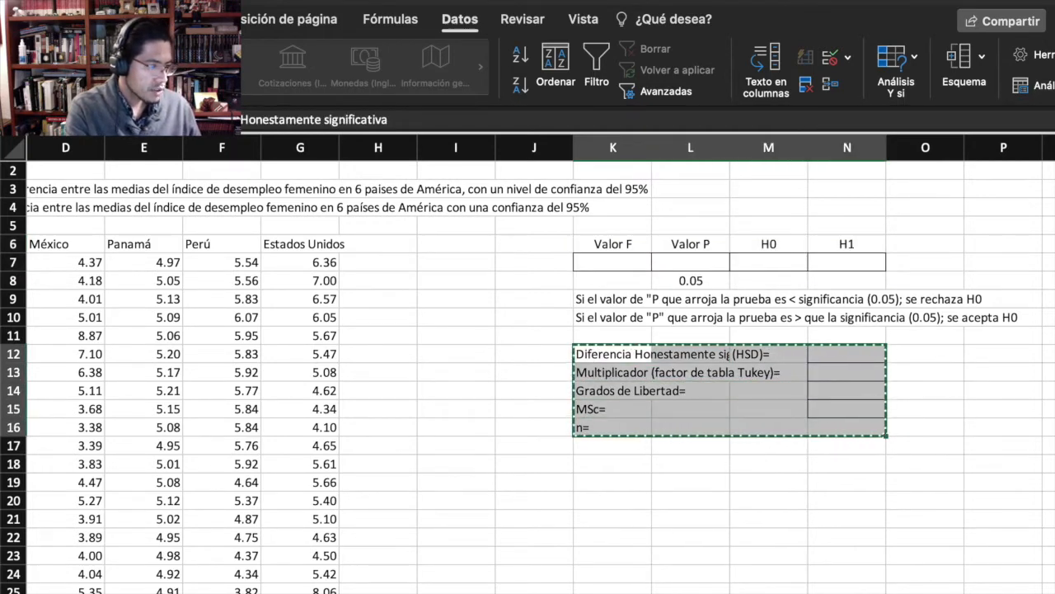
pyautogui.hotkey('ctrl', 'pageup')
pyautogui.click(884, 280)
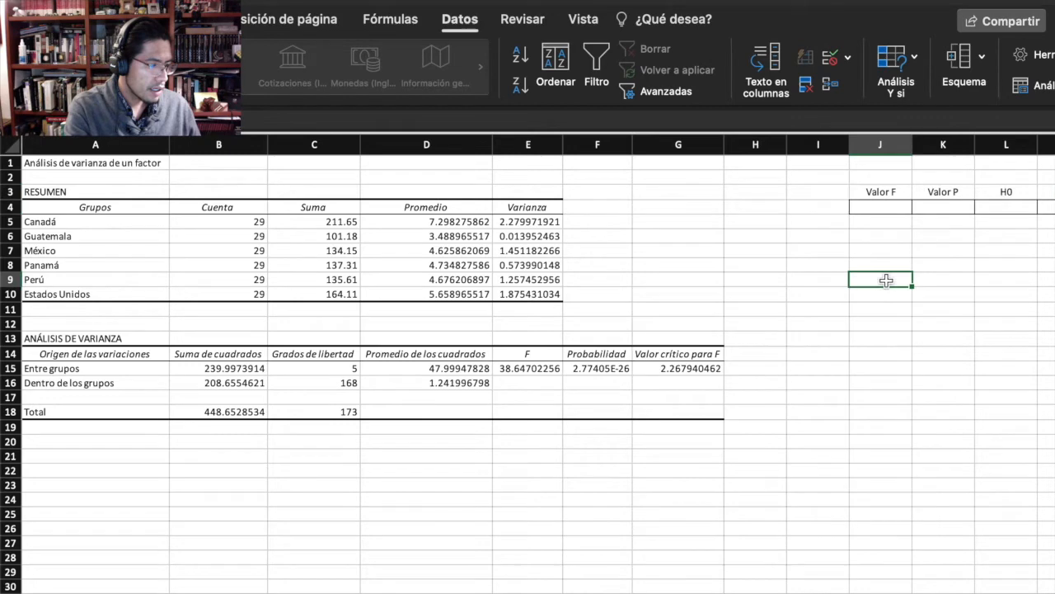
pyautogui.press('super+v')
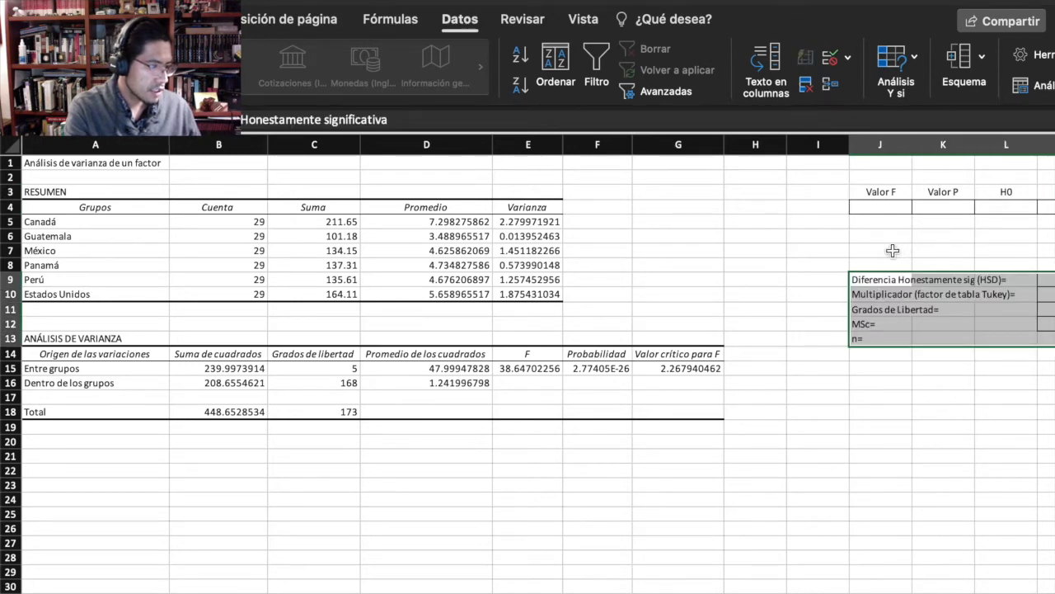
pyautogui.hscroll(3, 915, 345)
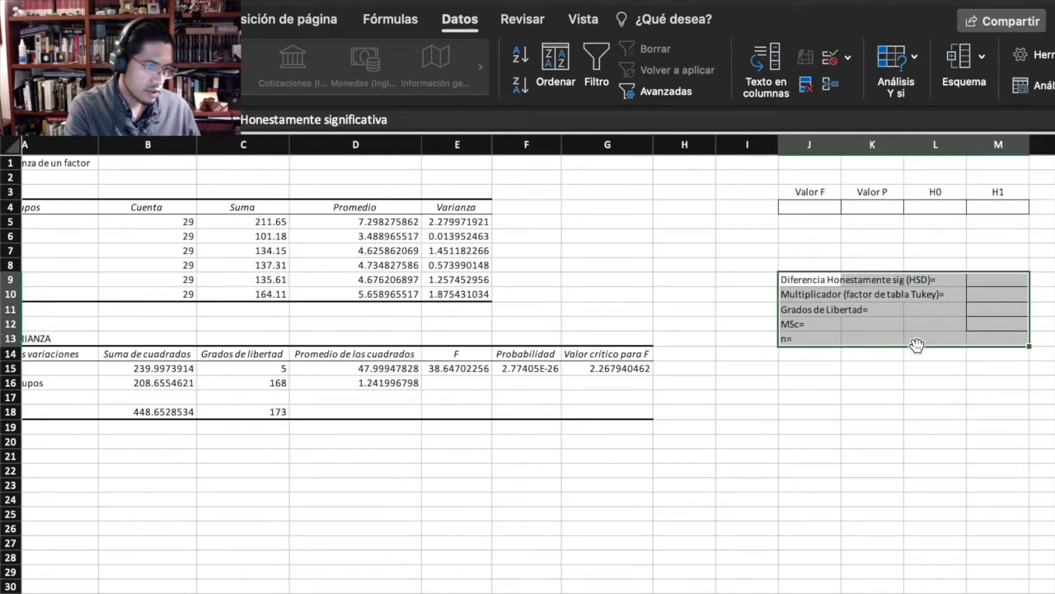
pyautogui.click(793, 405)
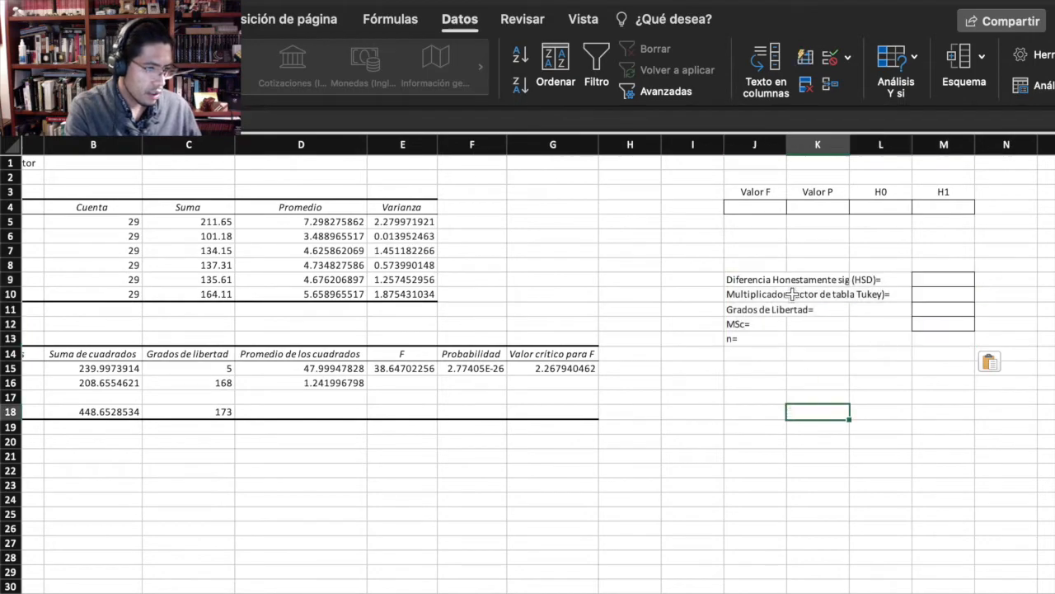
# Step: Review the Grados de Libertad, MSc and n fields of the Tukey calculation block in J11:J13
pyautogui.scroll(2, 789, 295)
pyautogui.scroll(3, 789, 295)
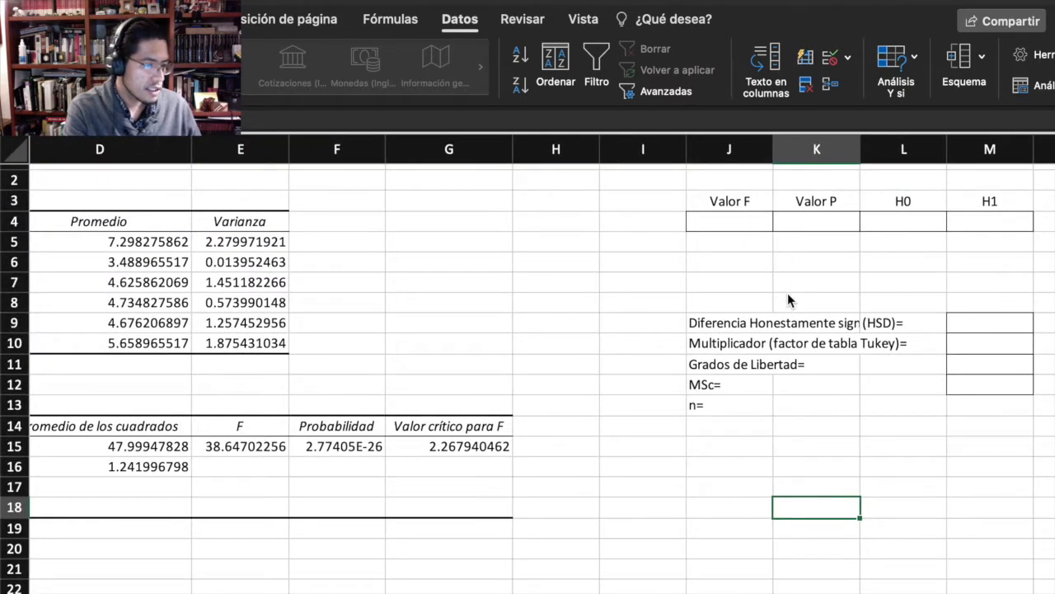
pyautogui.click(718, 366)
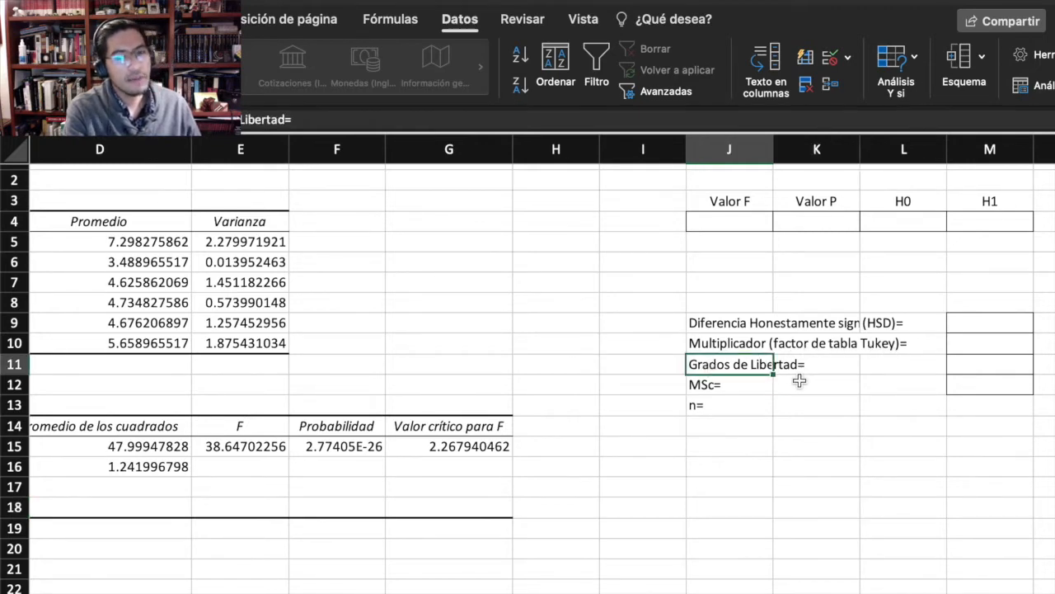
pyautogui.click(711, 385)
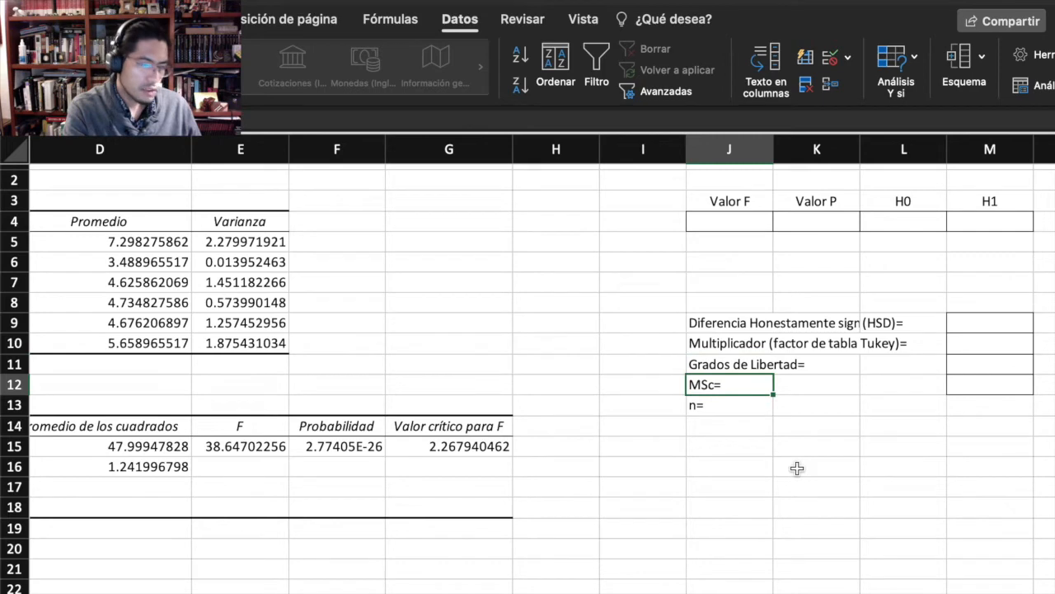
pyautogui.press('Up')
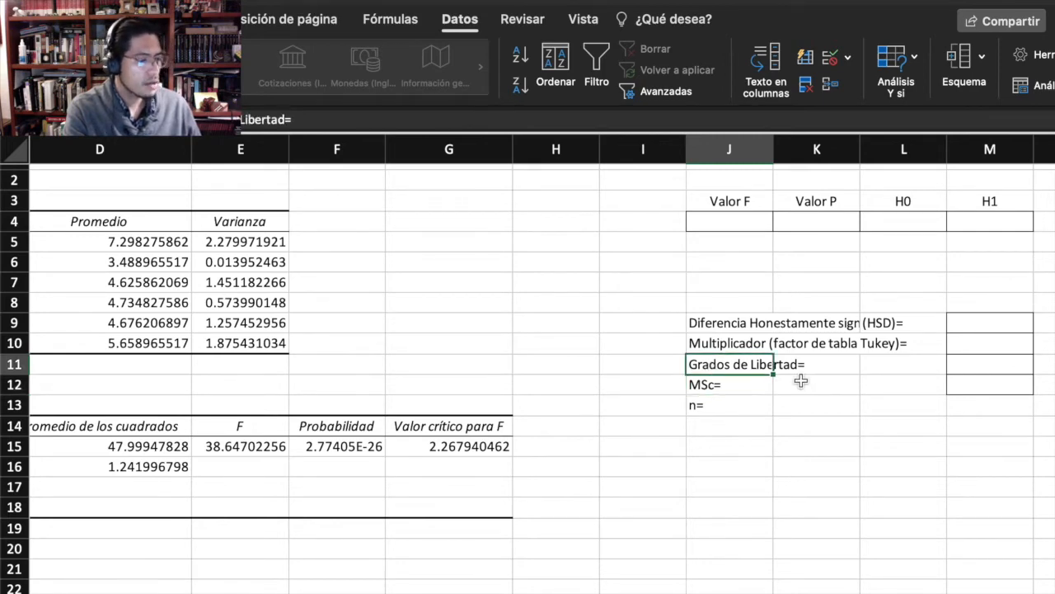
pyautogui.click(713, 385)
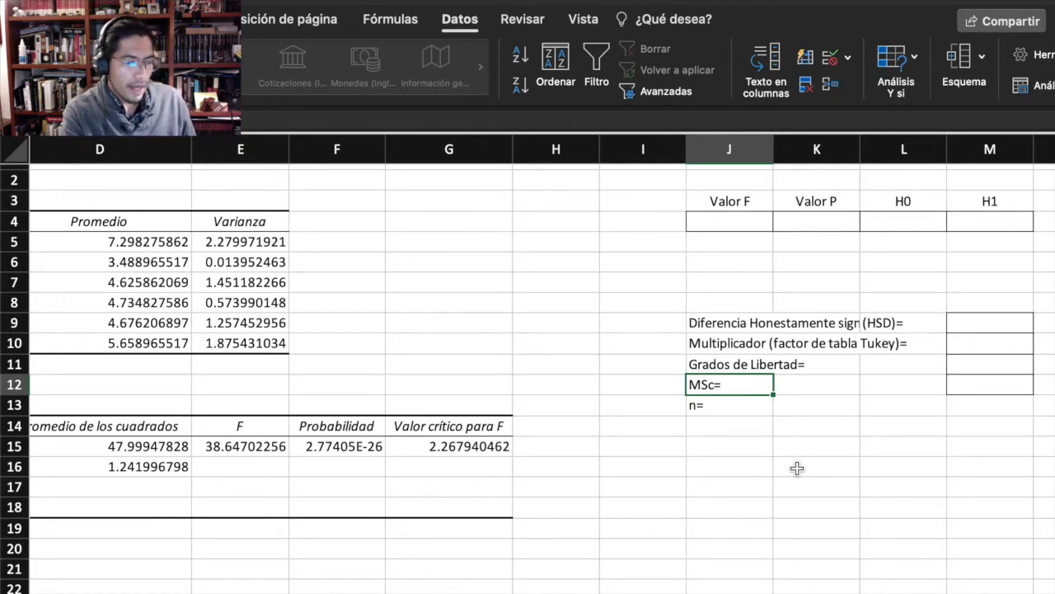
pyautogui.click(728, 409)
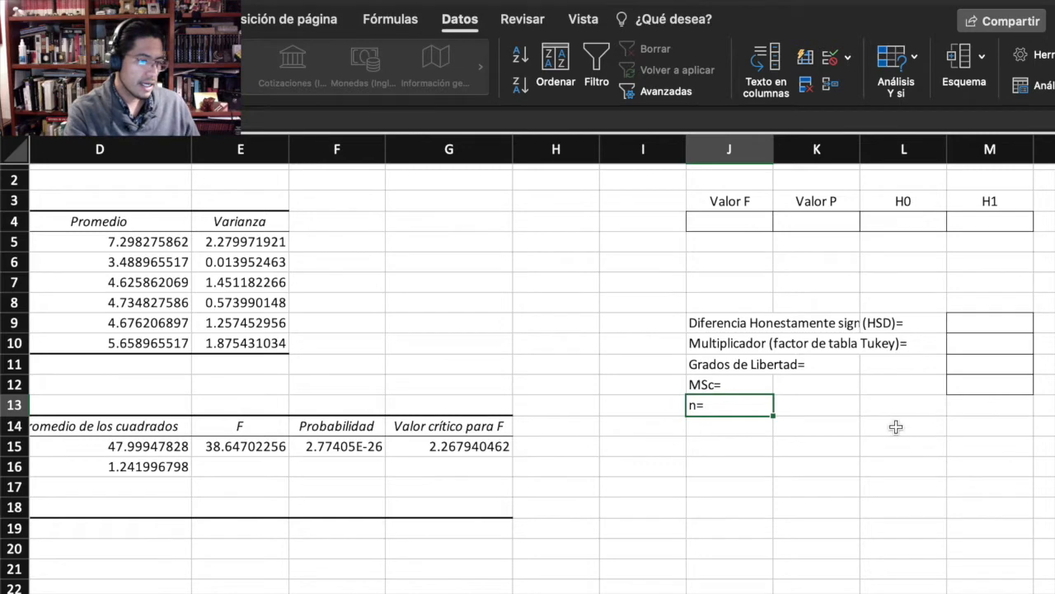
# Step: Add a border around cell M13 beside the n= label of the Tukey calculation block
pyautogui.click(954, 404)
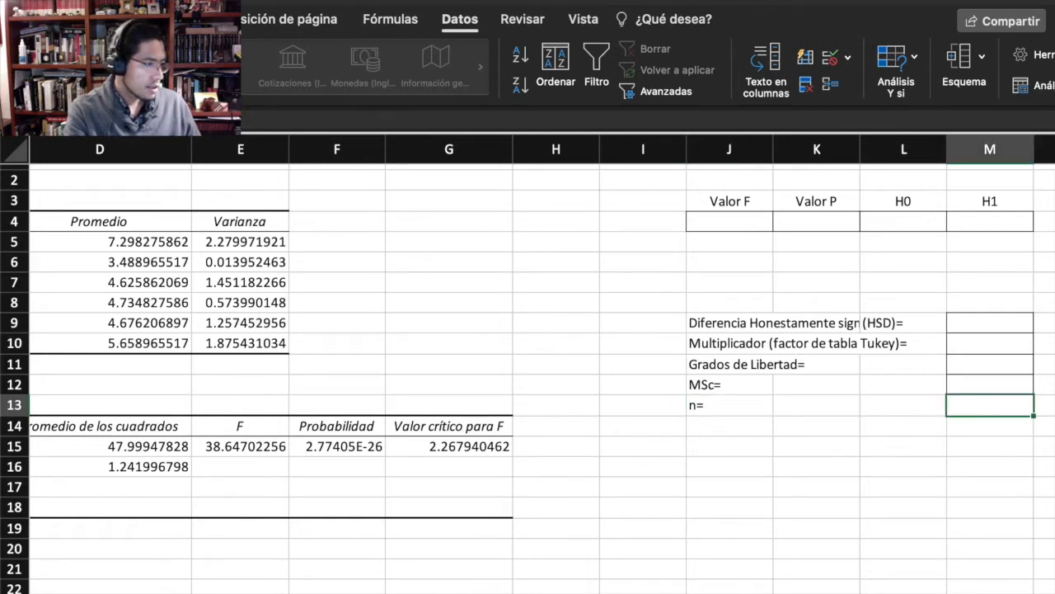
pyautogui.click(31, 19)
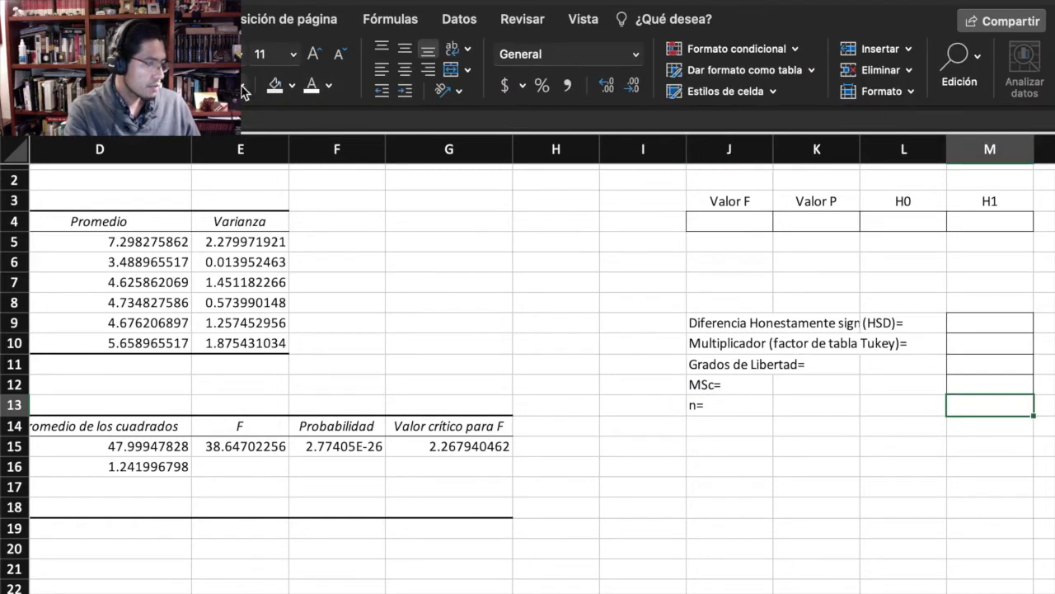
pyautogui.click(906, 504)
# Step: Highlight the F value in E15 and the Probabilidad value in F15 of the ANOVA table with a yellow fill
pyautogui.hscroll(-2, 757, 380)
pyautogui.scroll(1, 757, 380)
pyautogui.hscroll(-3, 757, 380)
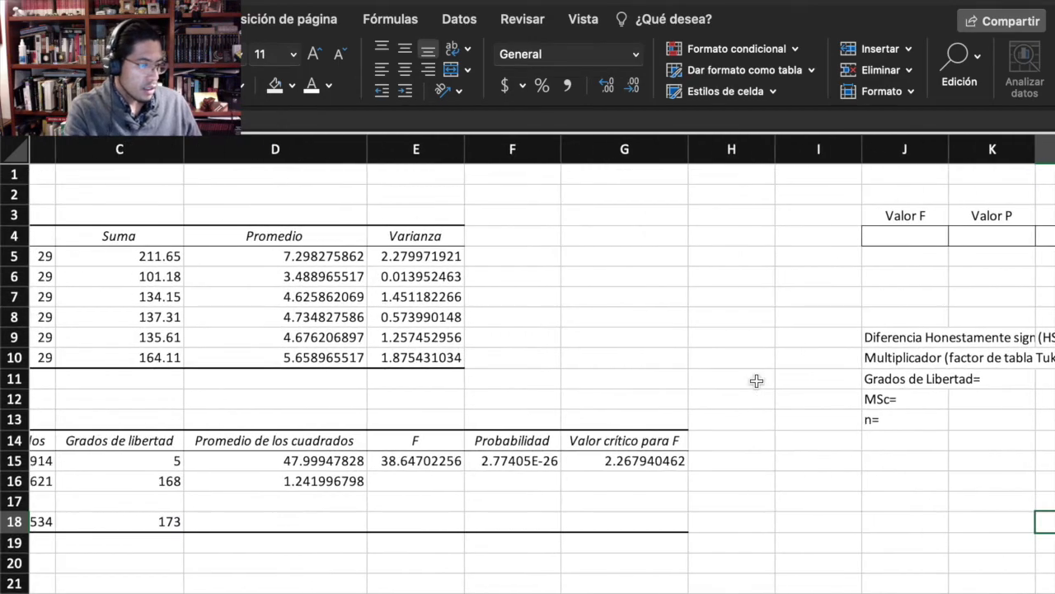
pyautogui.hscroll(4, 756, 380)
pyautogui.click(795, 227)
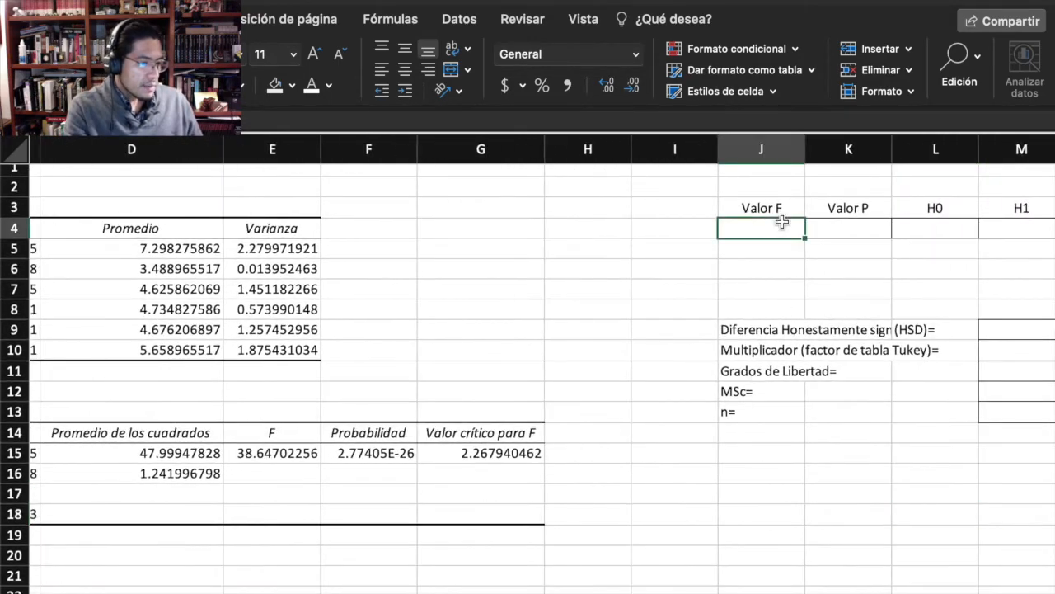
pyautogui.hscroll(-1, 401, 370)
pyautogui.scroll(1, 401, 370)
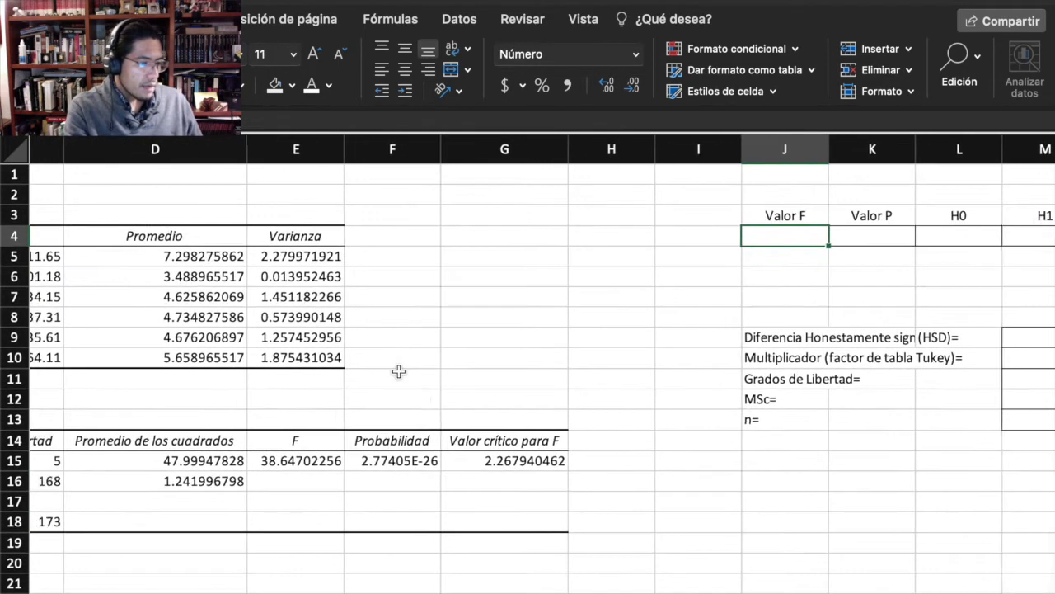
pyautogui.click(296, 440)
pyautogui.click(284, 462)
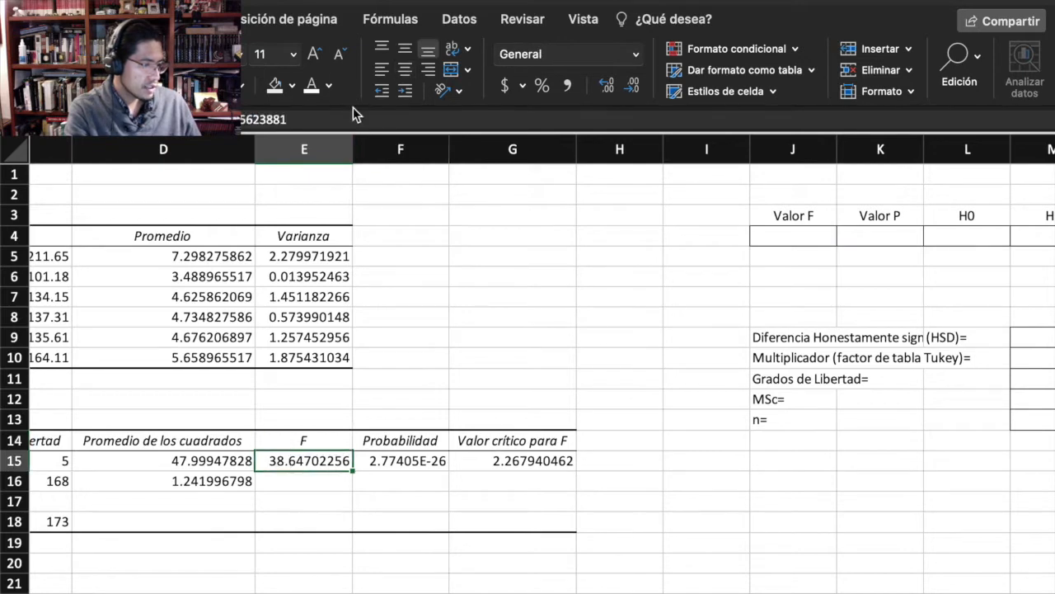
pyautogui.click(292, 86)
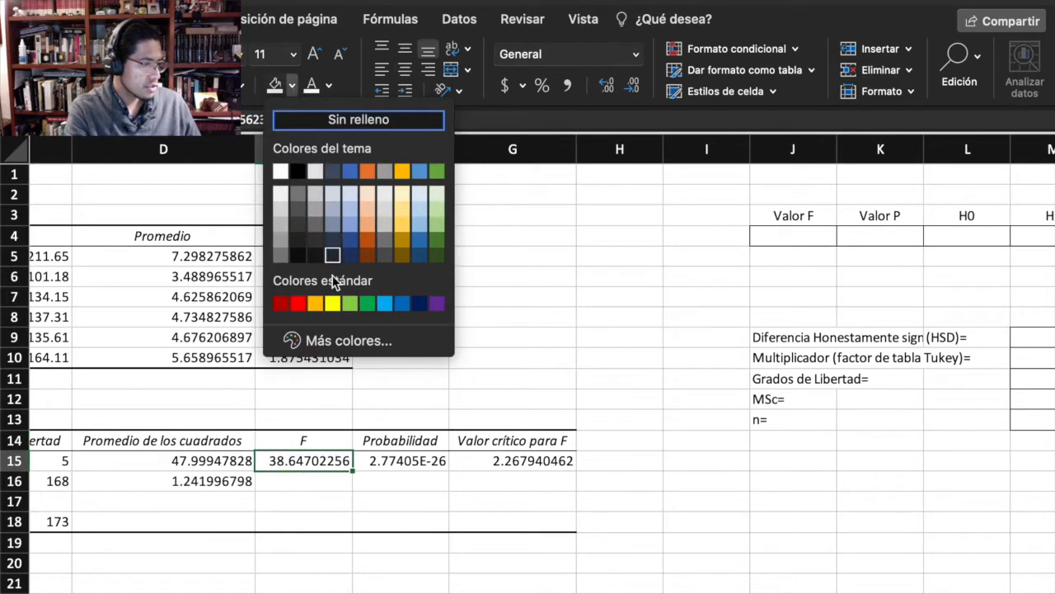
pyautogui.click(332, 303)
pyautogui.click(396, 464)
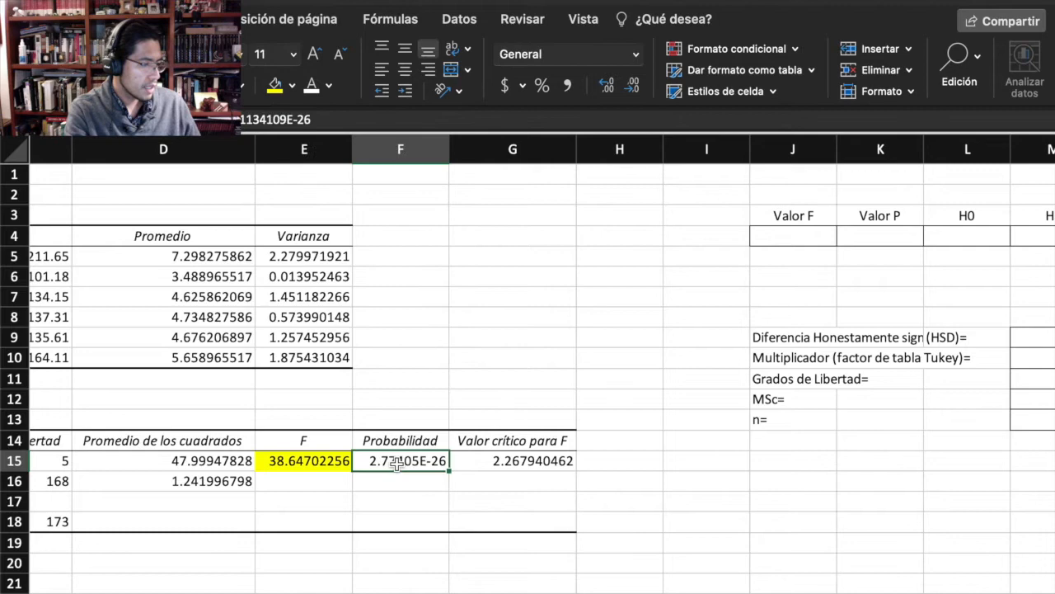
pyautogui.click(273, 85)
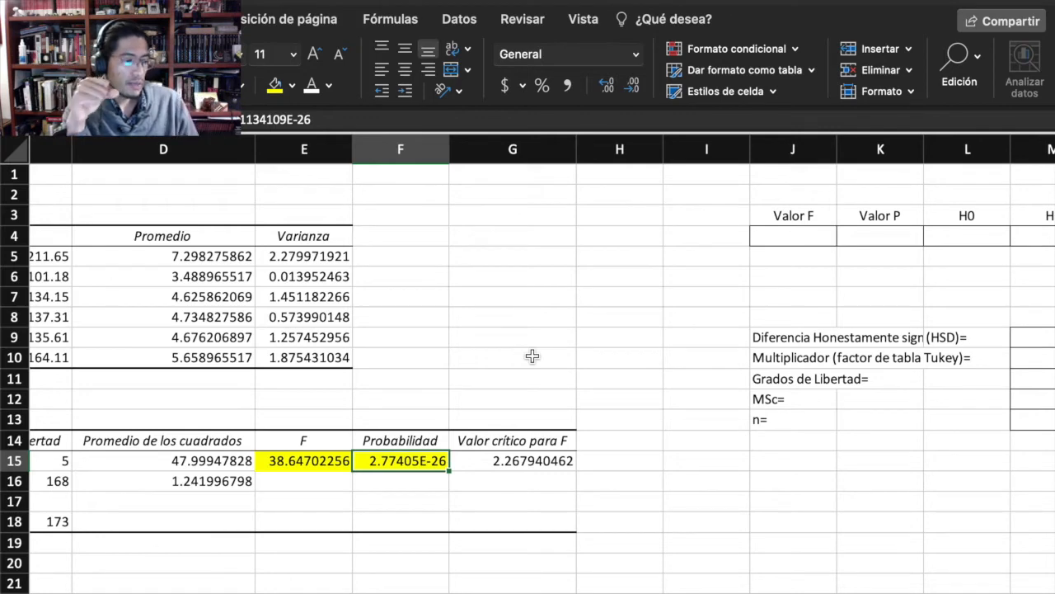
# Step: Copy the F value from E15 and paste it as values only into J4 under Valor F
pyautogui.click(308, 467)
pyautogui.hotkey('ctrl', 'c')
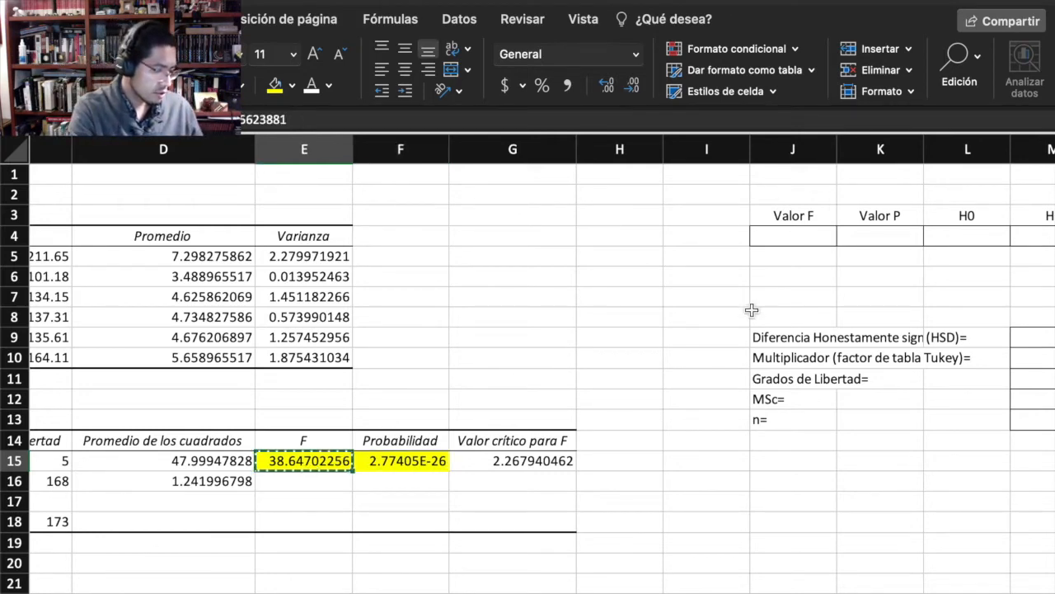
pyautogui.click(811, 236)
pyautogui.press('ctrl+super+v')
pyautogui.press('v')
pyautogui.click(928, 462)
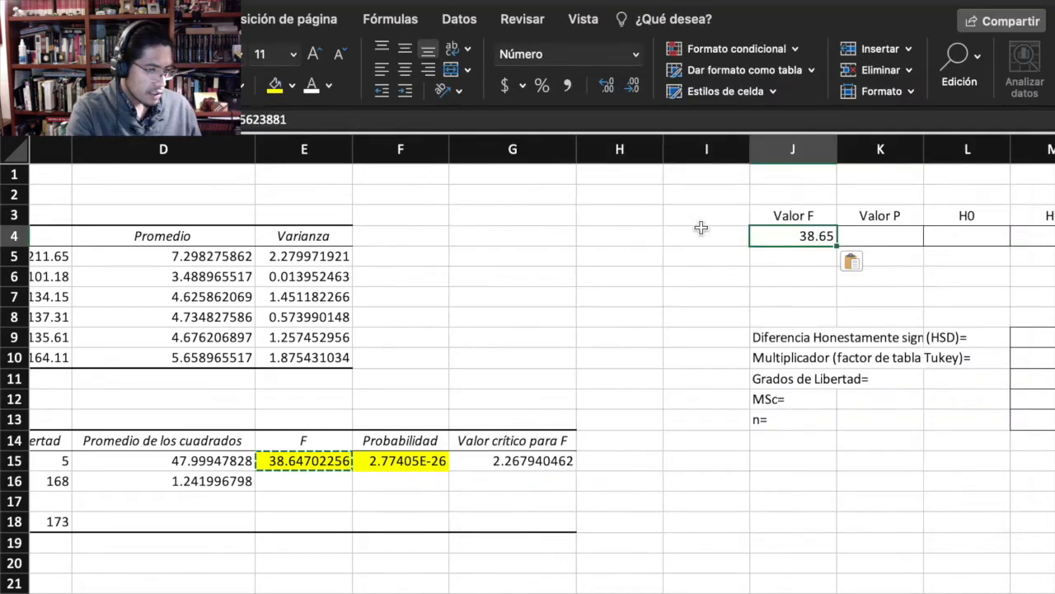
pyautogui.click(610, 85)
pyautogui.click(610, 85)
pyautogui.click(610, 85)
pyautogui.click(610, 85)
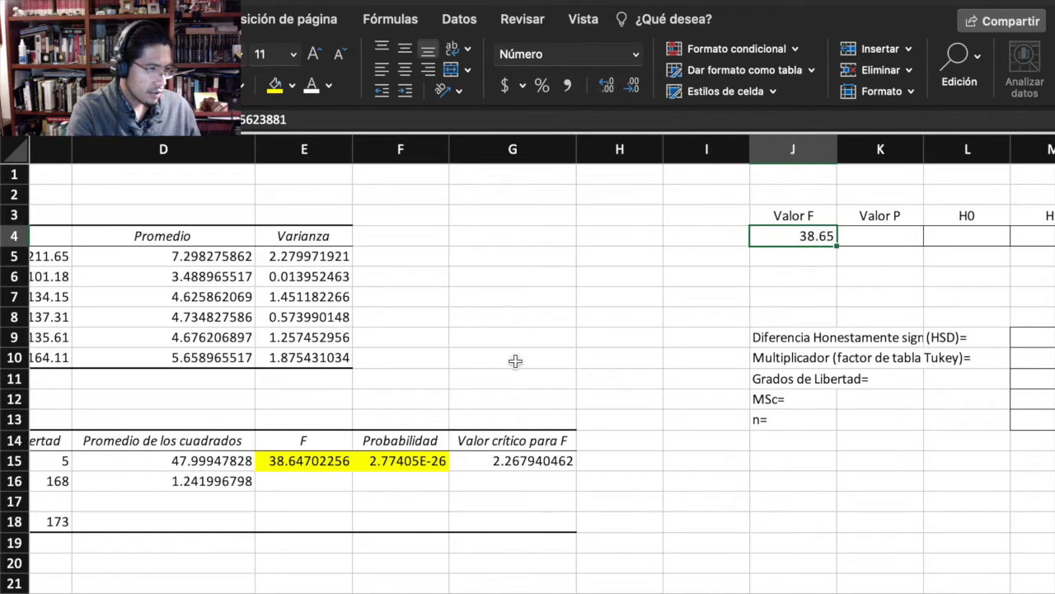
# Step: Copy the Probabilidad value from F15 and paste it as values only into K4 under Valor P
pyautogui.click(377, 458)
pyautogui.press('super+c')
pyautogui.click(891, 235)
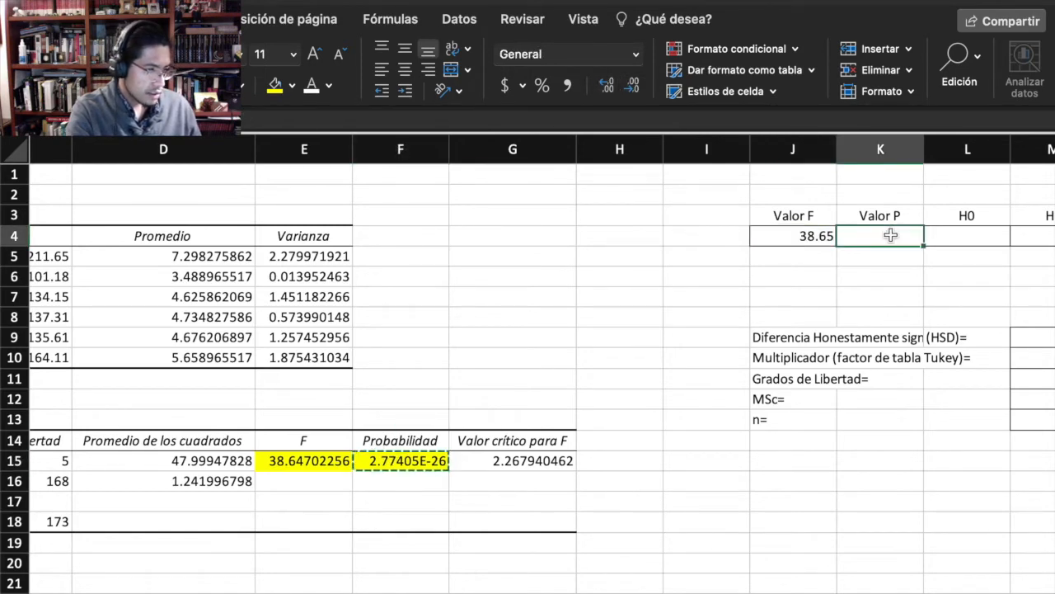
pyautogui.press('ctrl+super+v')
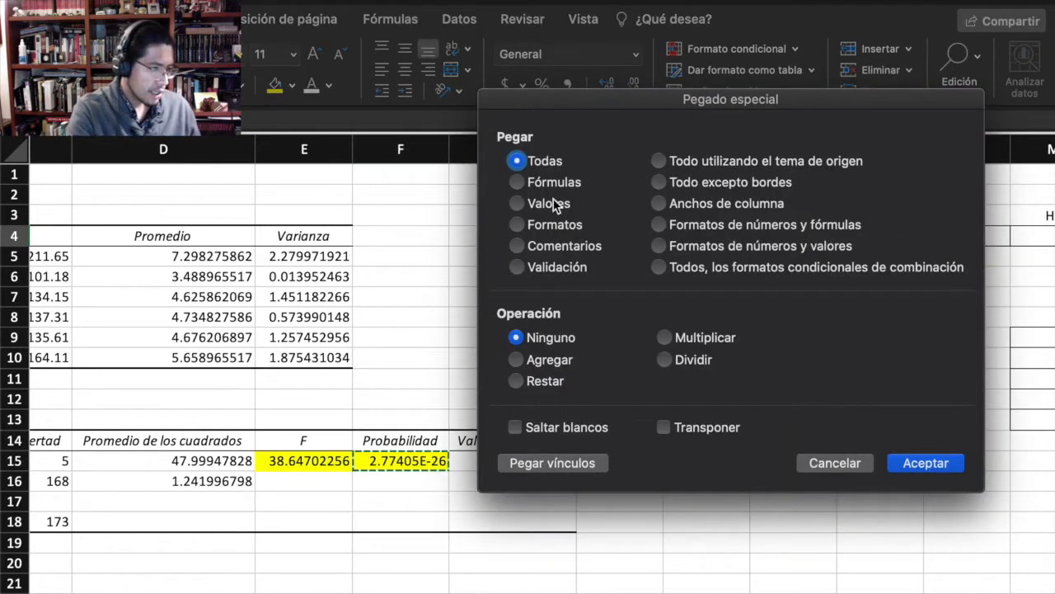
pyautogui.click(516, 203)
pyautogui.click(907, 464)
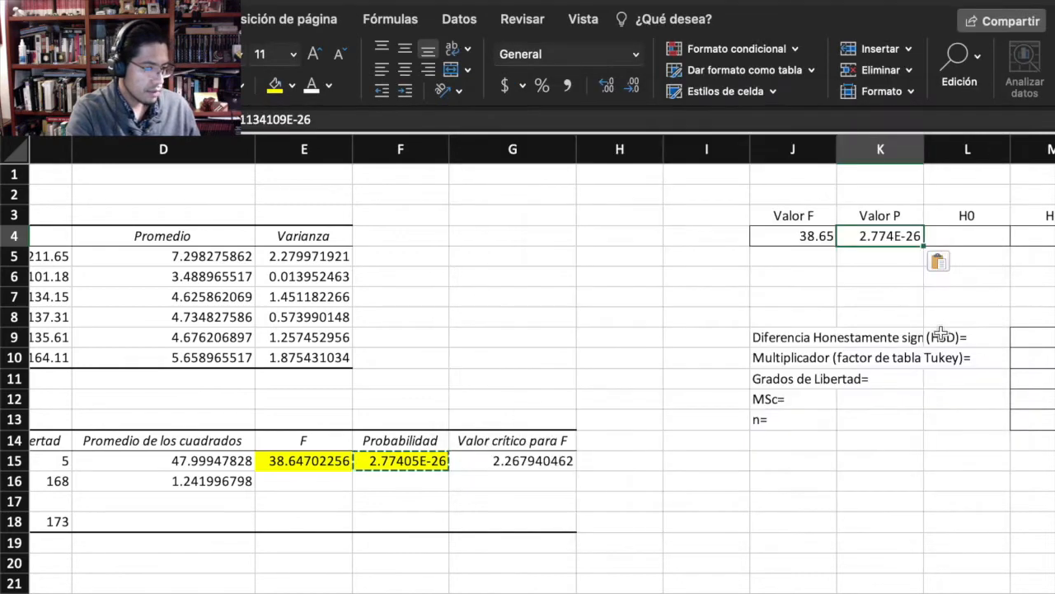
# Step: Enter the significance level 0.05 in K5, directly below the Valor P result
pyautogui.click(967, 239)
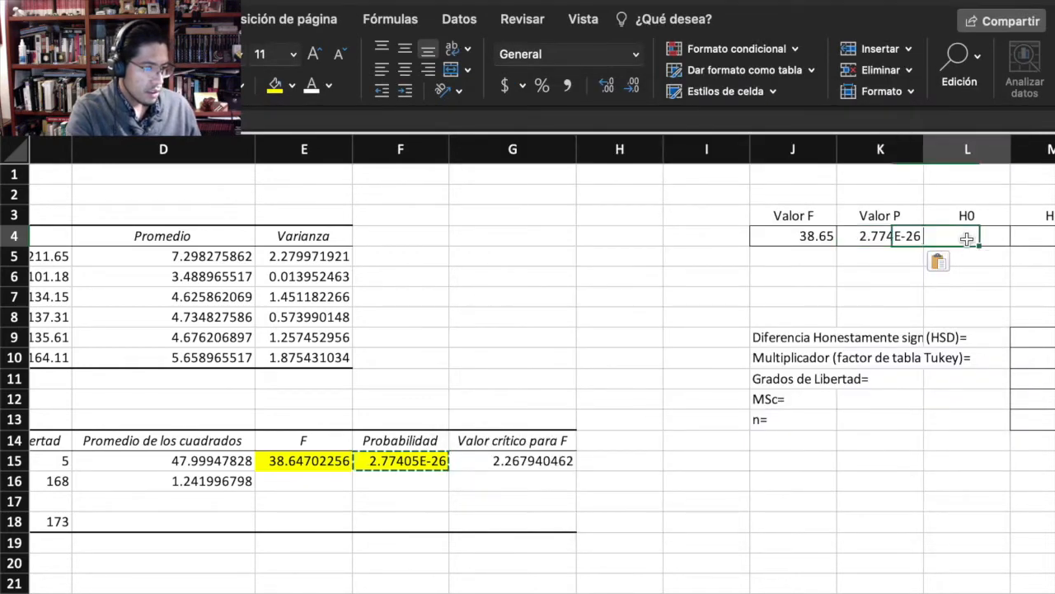
pyautogui.click(907, 275)
pyautogui.click(886, 238)
pyautogui.hscroll(-2, 709, 278)
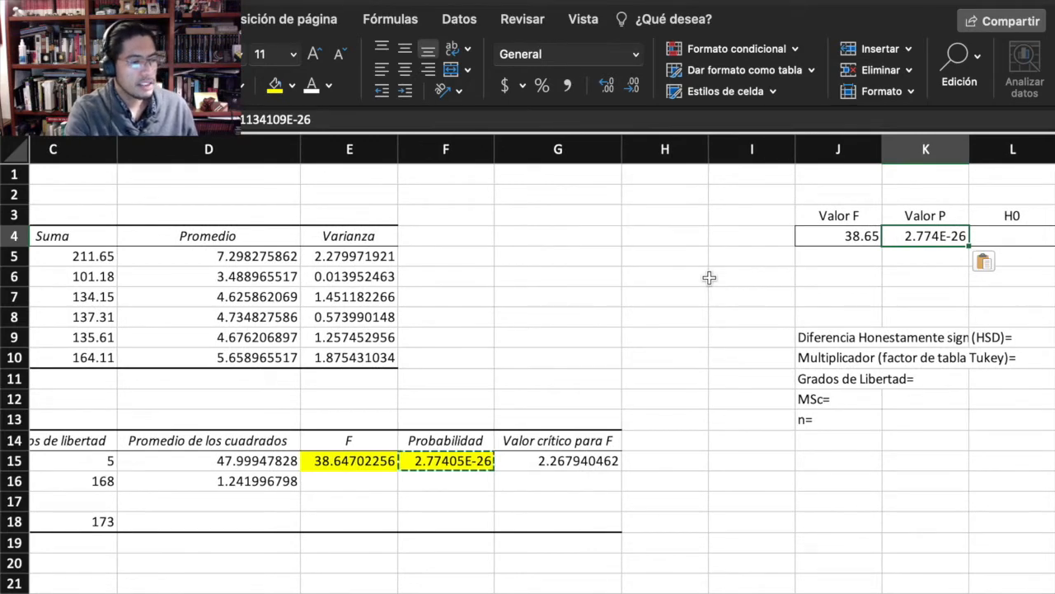
pyautogui.hscroll(3, 709, 278)
pyautogui.click(860, 254)
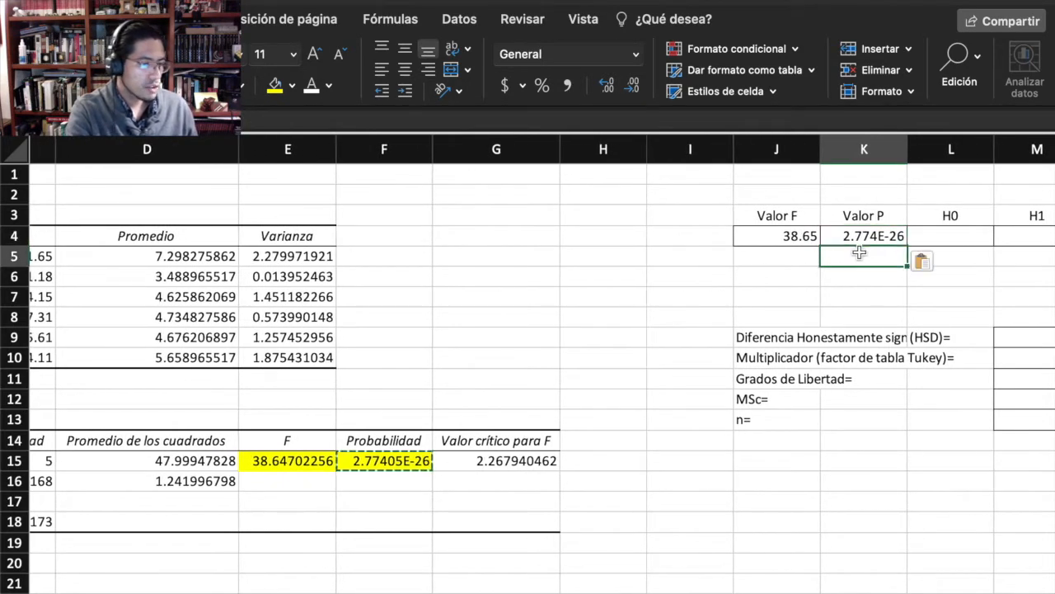
pyautogui.write('0.')
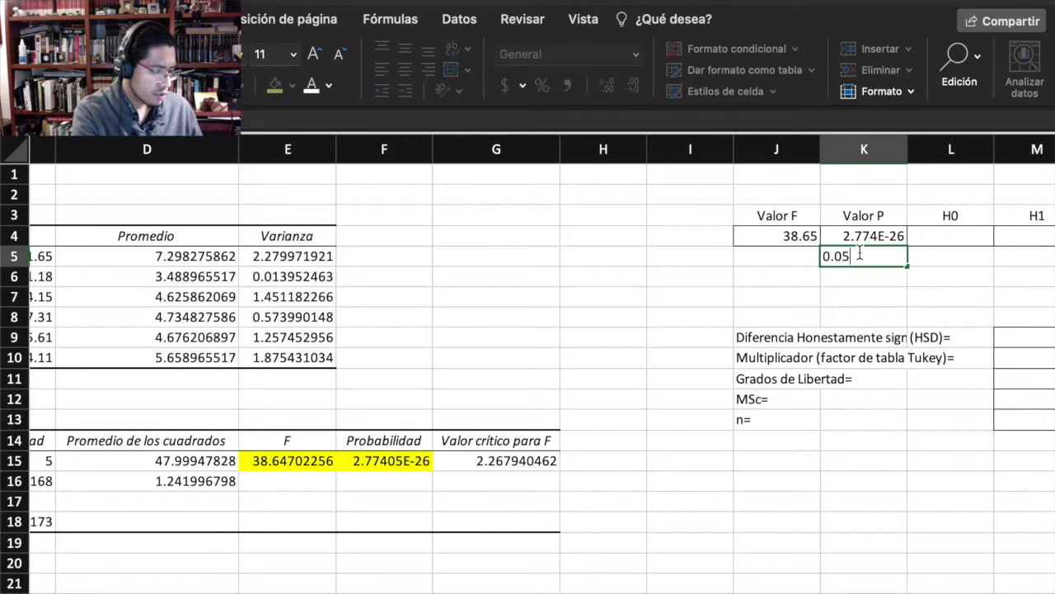
pyautogui.write('05')
pyautogui.press('Return')
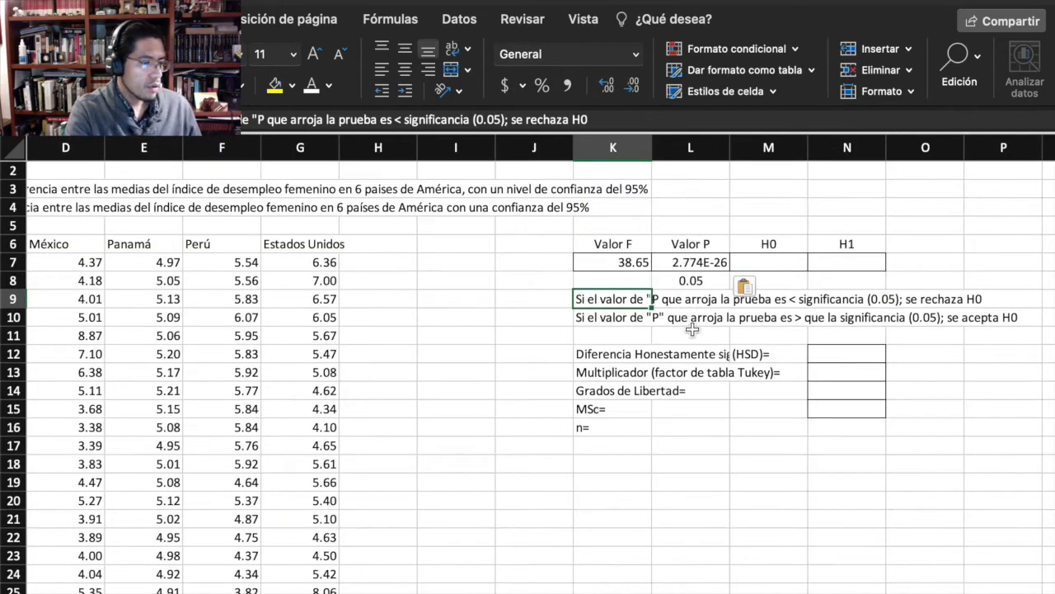
# Step: Read the H0 decision rules in K9 and K10 on the data sheet and compare the P value in L7 with the significance in L8
pyautogui.moveTo(653, 292); pyautogui.dragTo(781, 300)
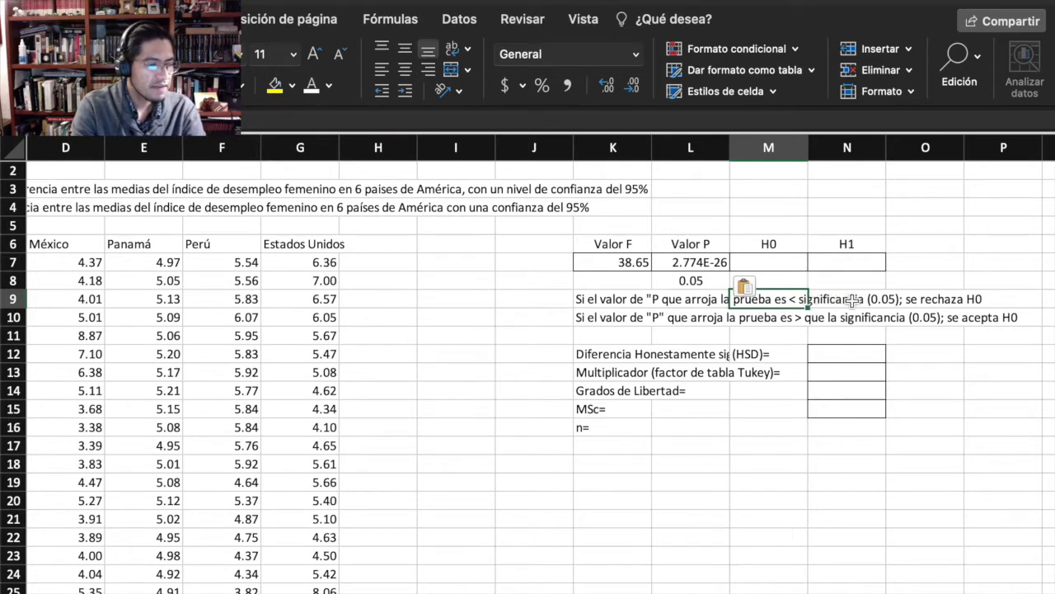
pyautogui.click(911, 300)
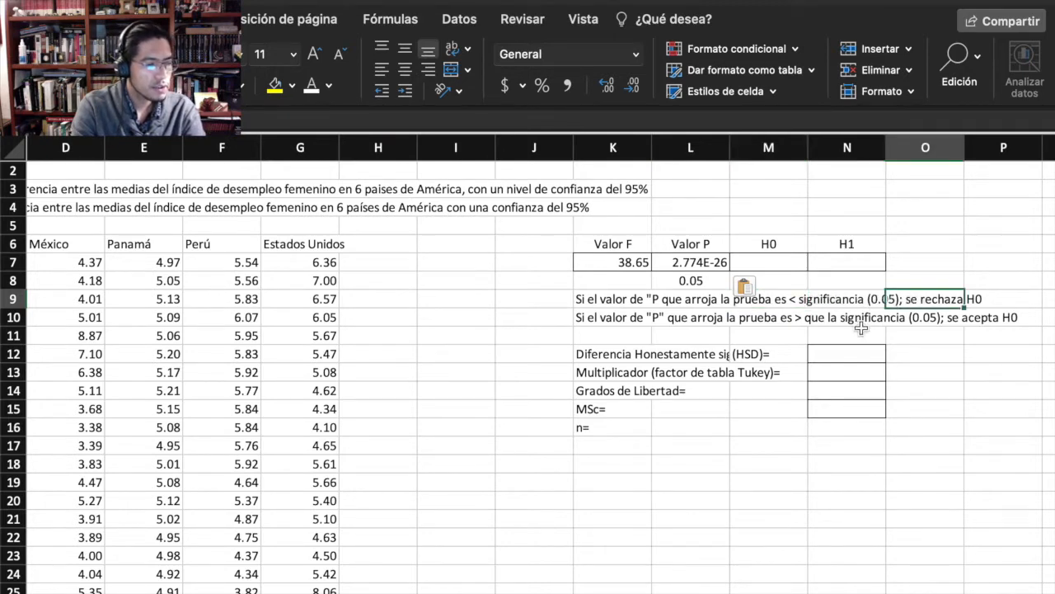
pyautogui.click(972, 299)
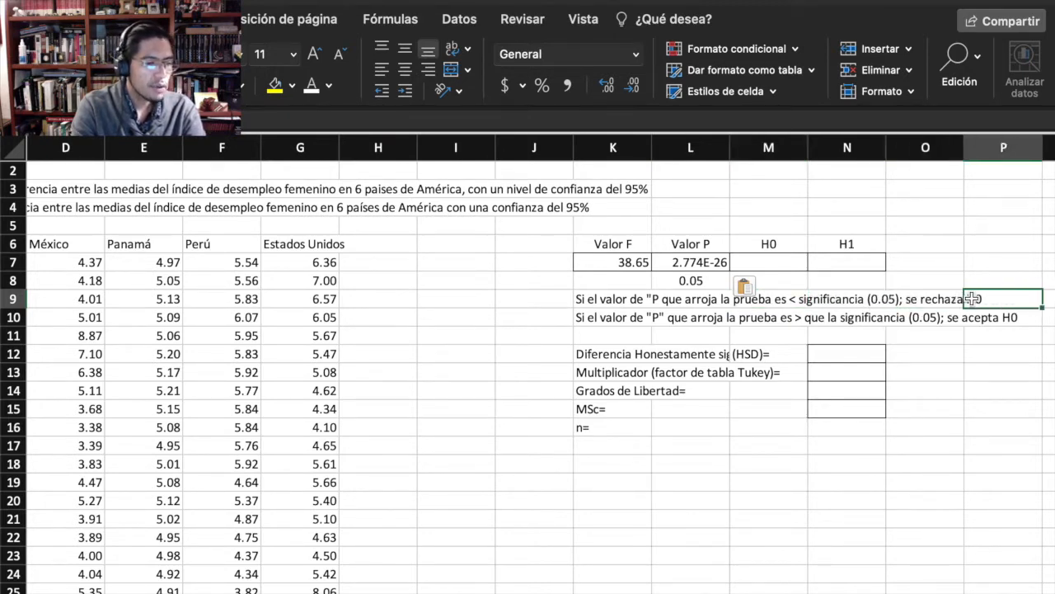
pyautogui.click(594, 324)
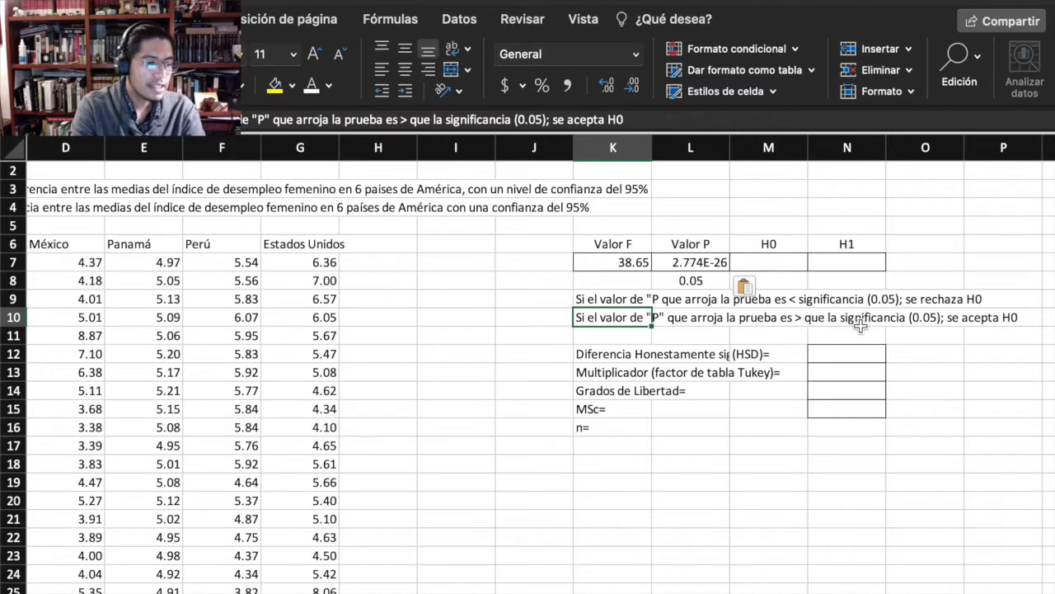
pyautogui.click(922, 322)
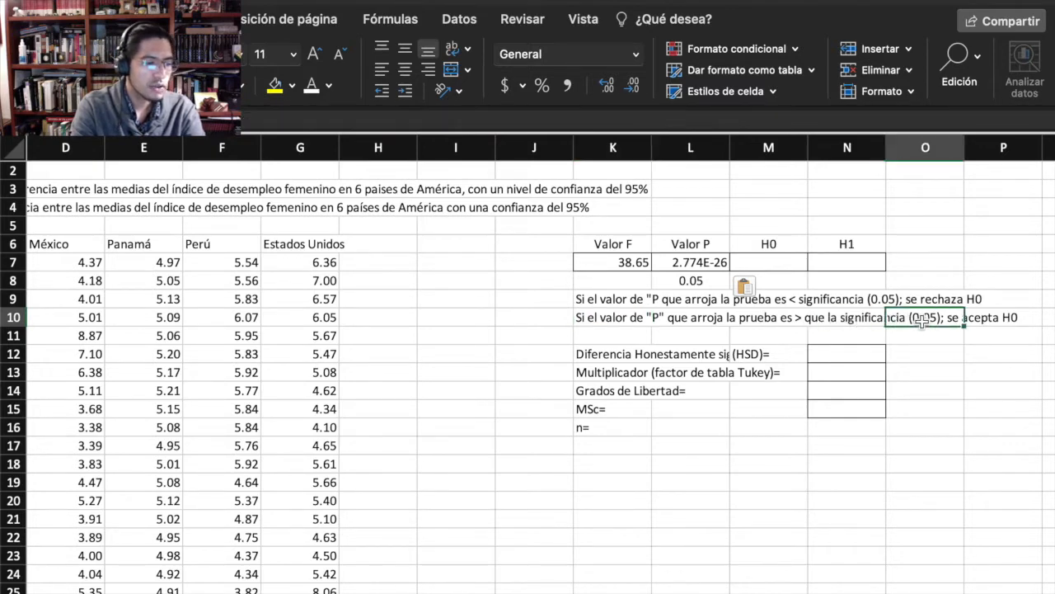
pyautogui.click(980, 321)
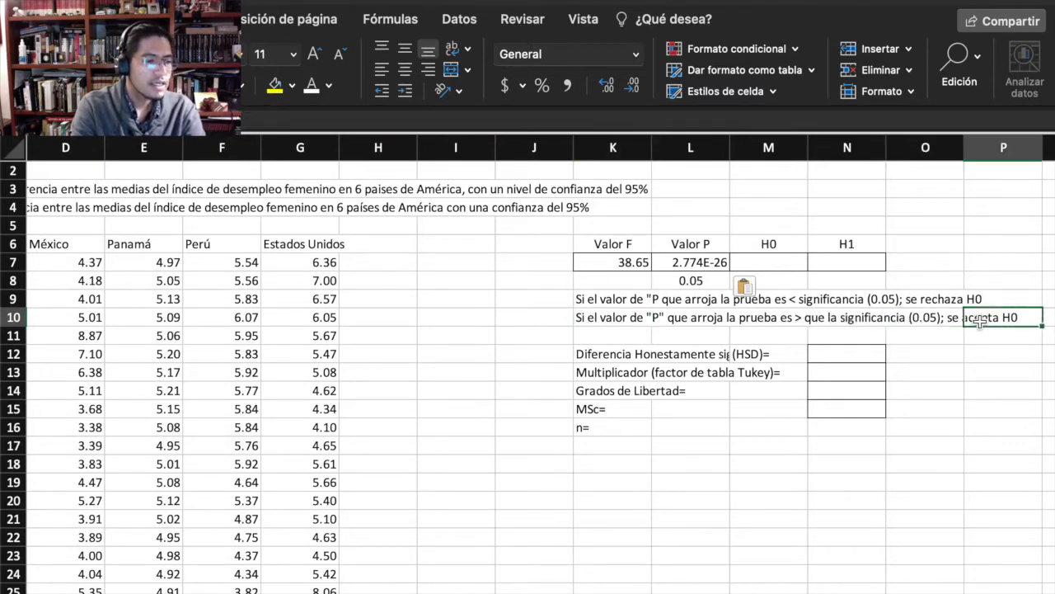
pyautogui.click(617, 318)
pyautogui.click(702, 263)
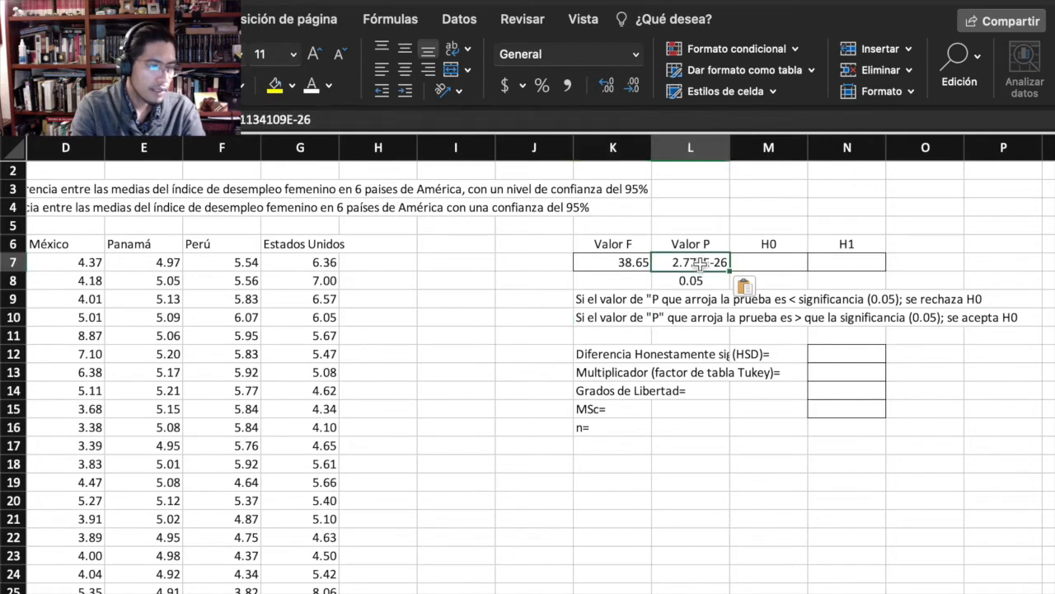
pyautogui.click(696, 279)
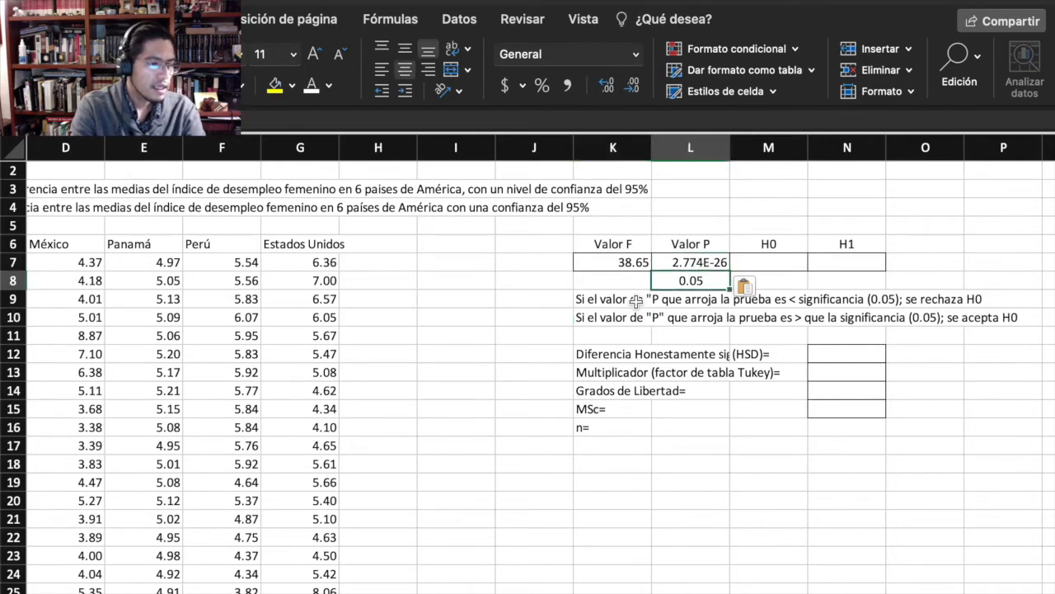
# Step: Fill the decision rule for rejecting H0 in K9:O9 with green
pyautogui.moveTo(588, 302); pyautogui.dragTo(925, 301)
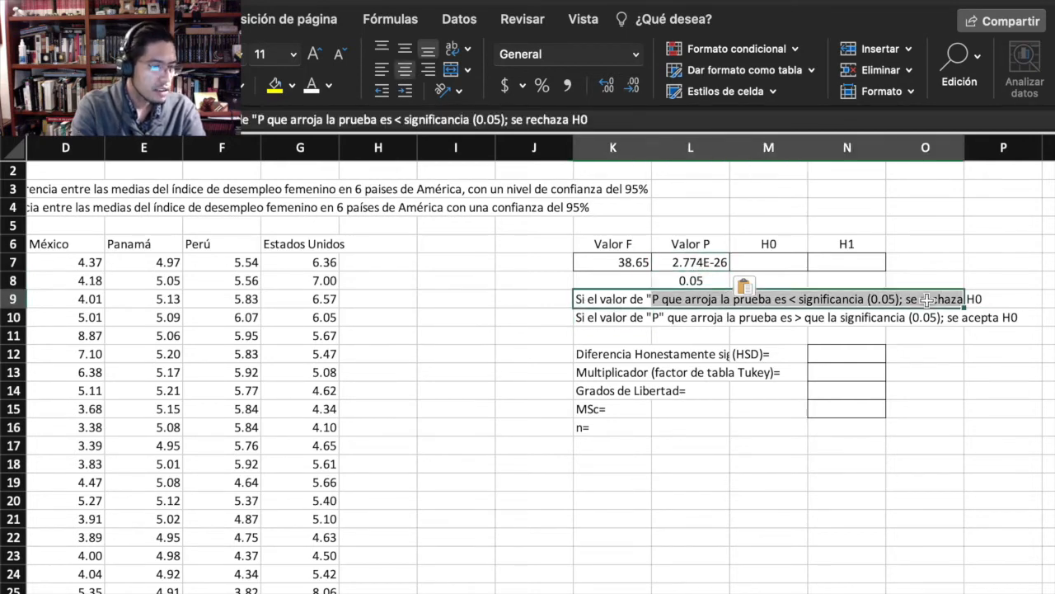
pyautogui.click(292, 85)
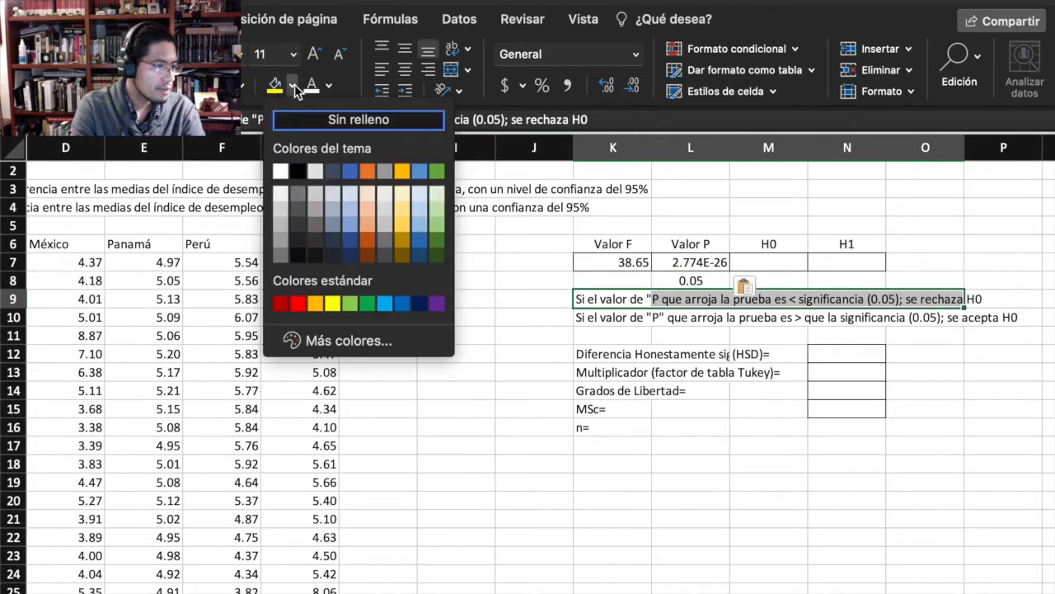
pyautogui.click(437, 171)
# Step: Enter Rechazada under H0 in M7 and Aceptada under H1 in N7
pyautogui.click(787, 266)
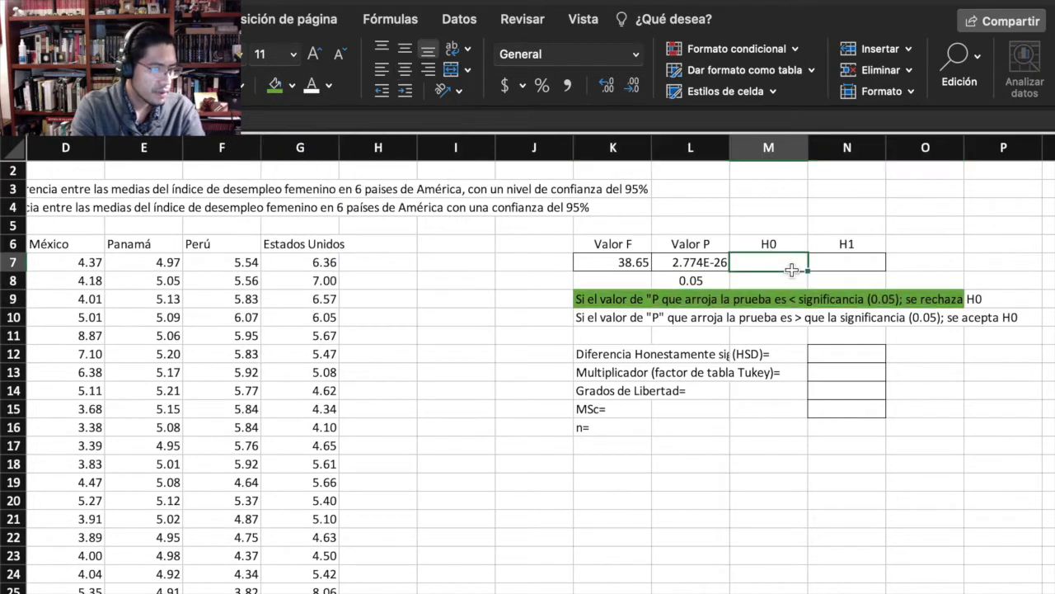
pyautogui.write('Recha')
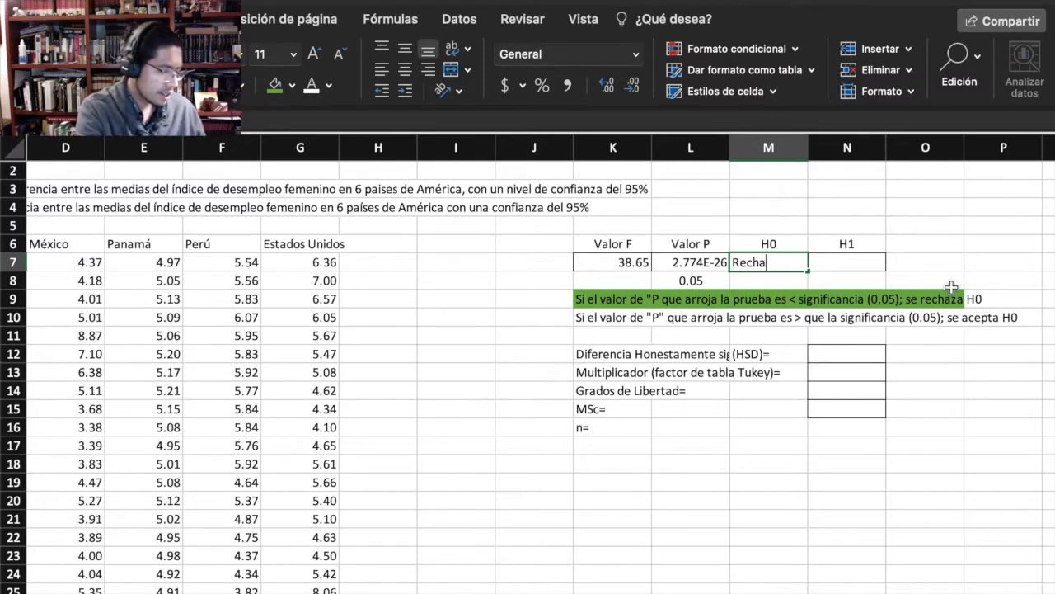
pyautogui.write('zada')
# Step: Fill the Aceptada cell N7 with green and the Rechazada cell M7 with dark red
pyautogui.click(277, 87)
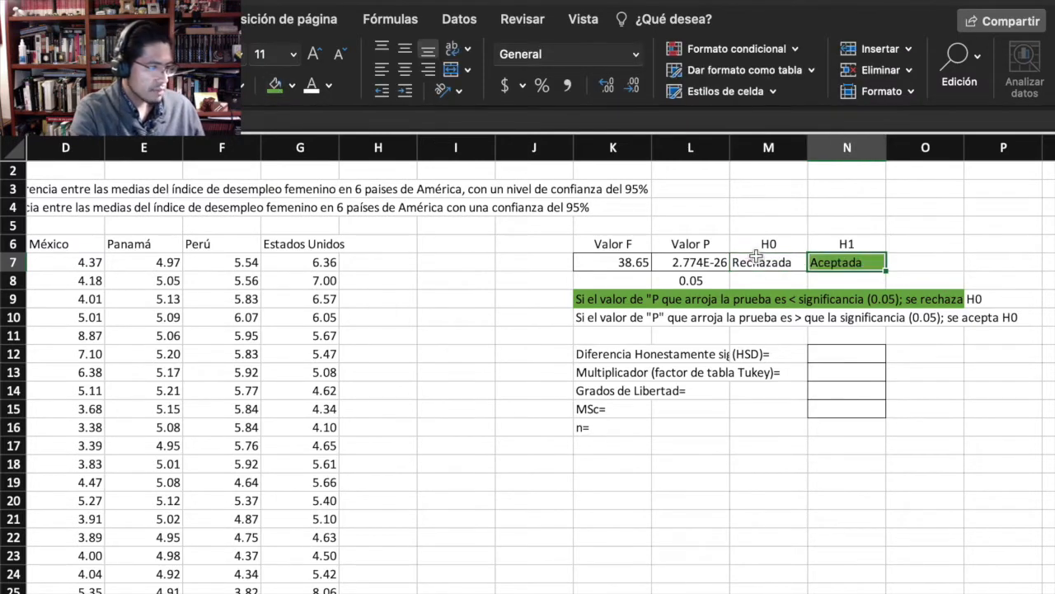
pyautogui.click(761, 261)
pyautogui.click(292, 85)
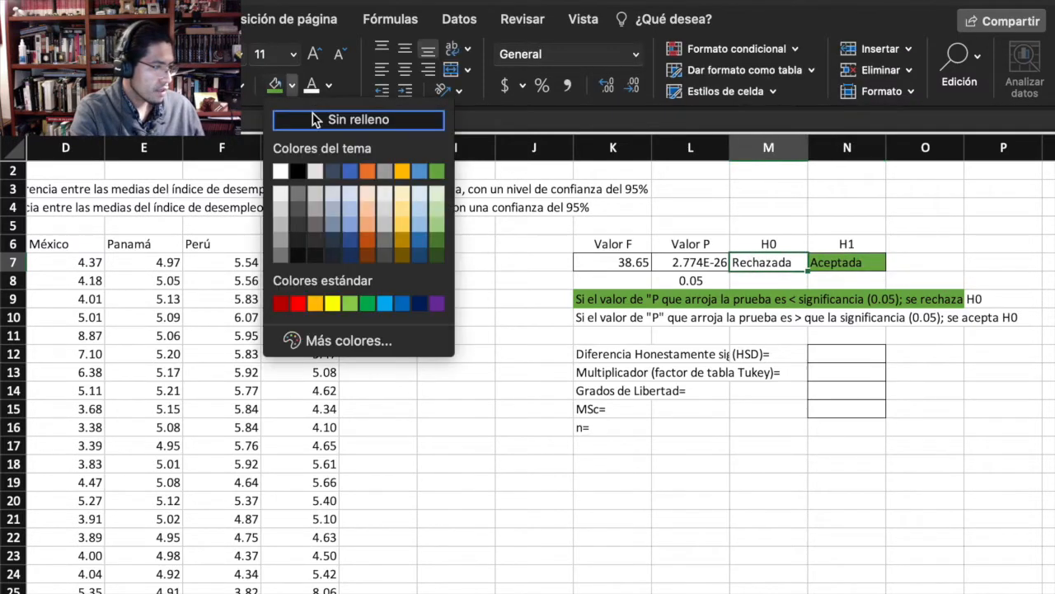
pyautogui.click(280, 304)
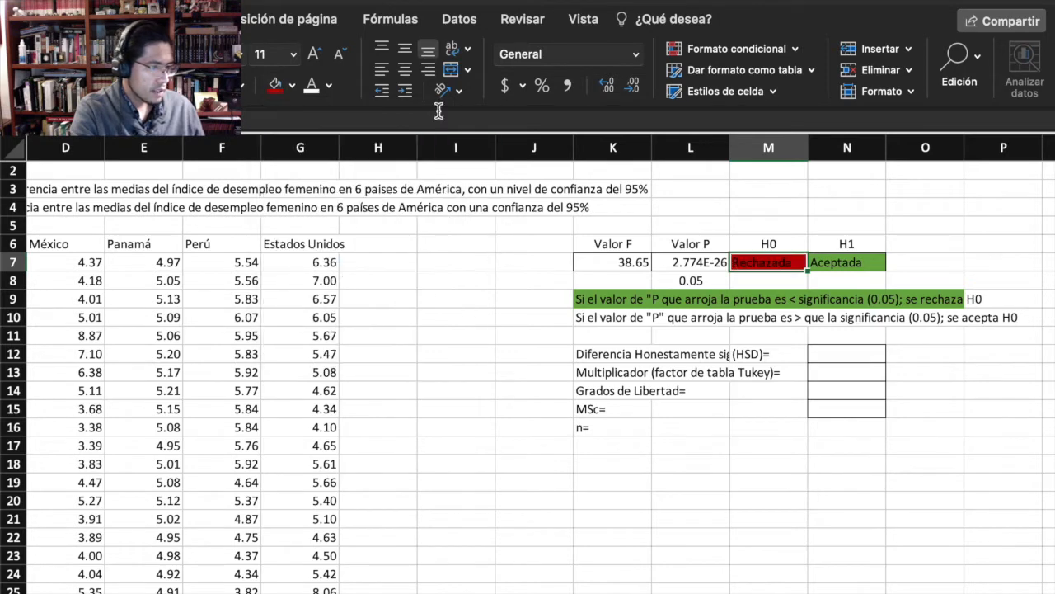
# Step: Set the Rechazada text in M7 to bold white and review the hypotheses in rows 3 and 4
pyautogui.click(312, 86)
pyautogui.hscroll(-3, 206, 247)
pyautogui.click(158, 225)
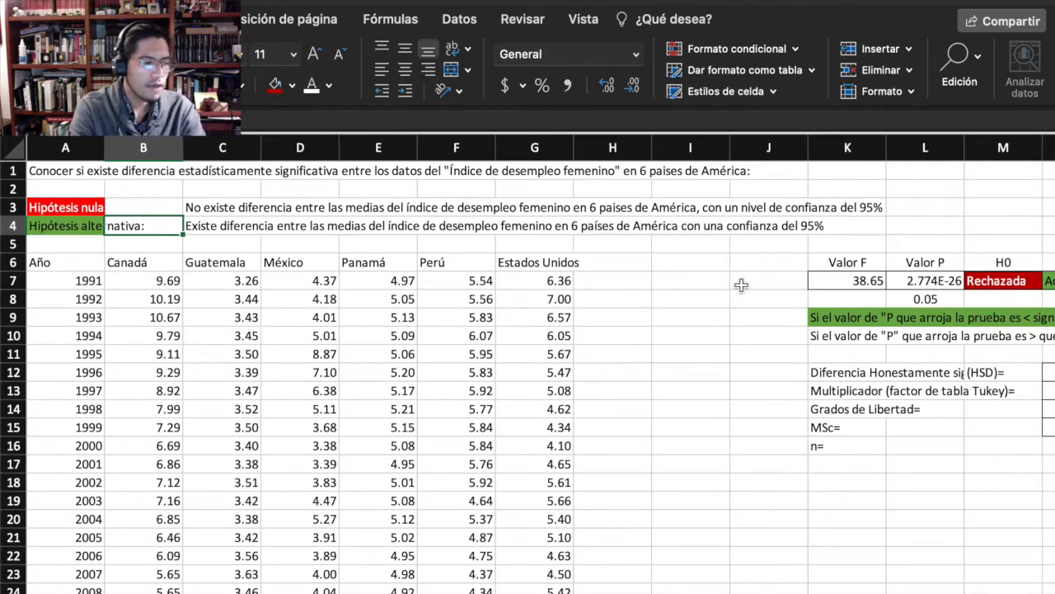
pyautogui.scroll(-3, 673, 335)
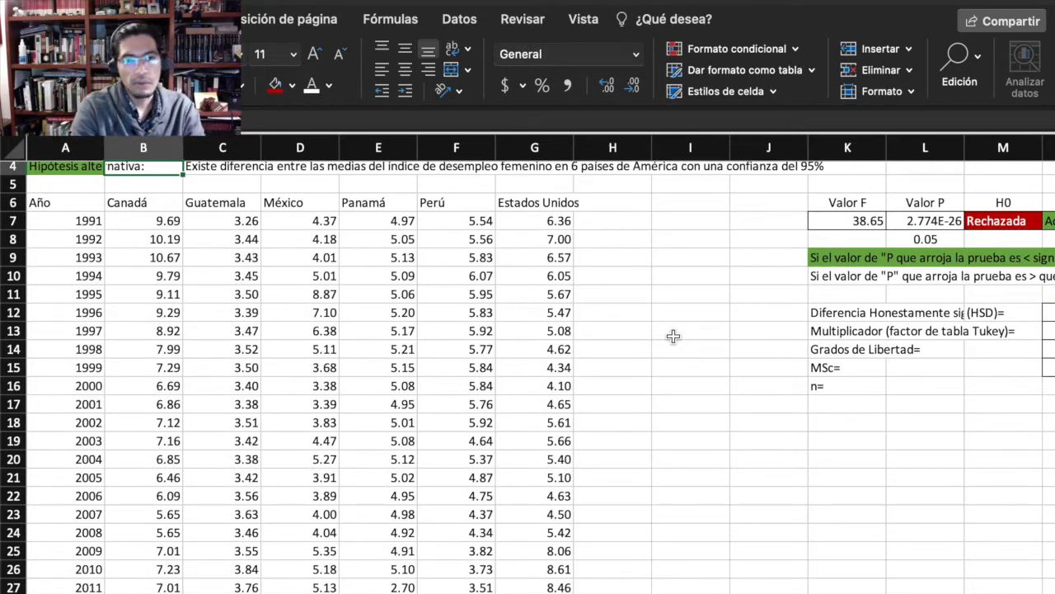
# Step: Merge and center K11:N11 above the HSD labels and enter the heading Tukey
pyautogui.scroll(3, 673, 336)
pyautogui.hscroll(2, 674, 336)
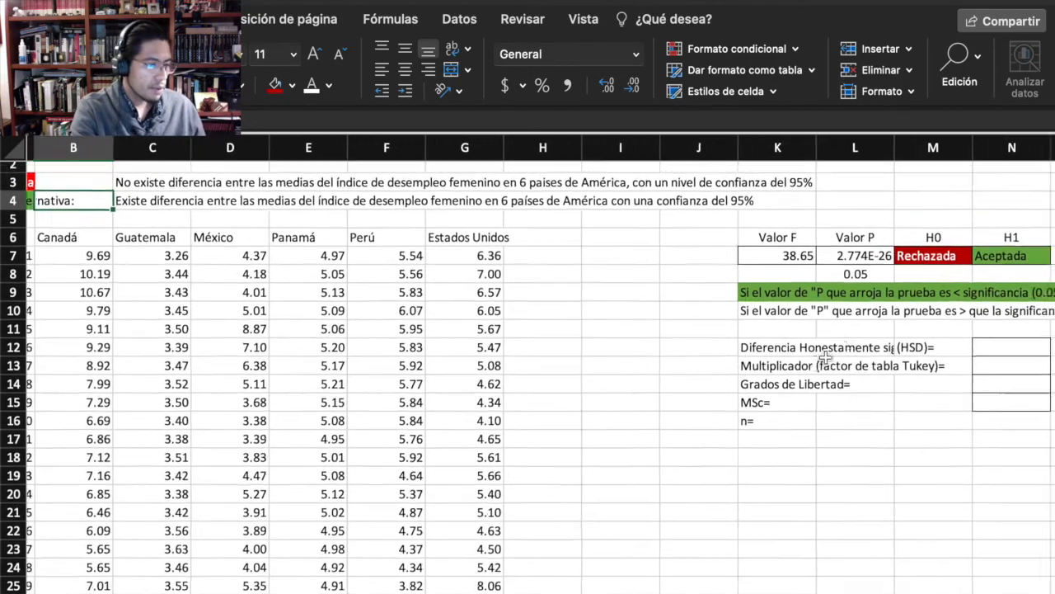
pyautogui.moveTo(710, 346); pyautogui.dragTo(968, 345)
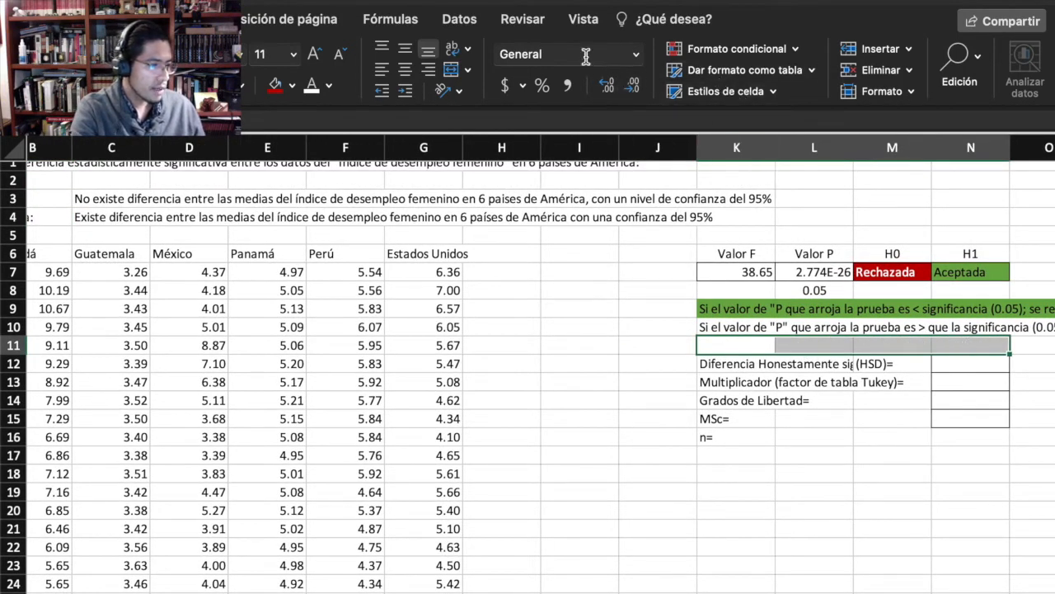
pyautogui.click(451, 72)
pyautogui.write('Tukey')
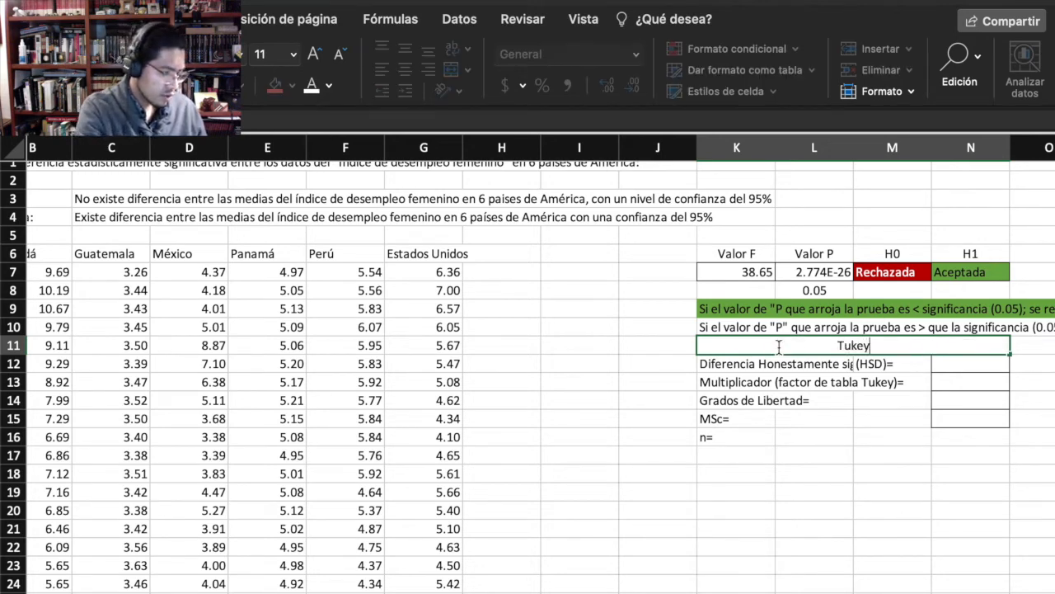
pyautogui.press('Return')
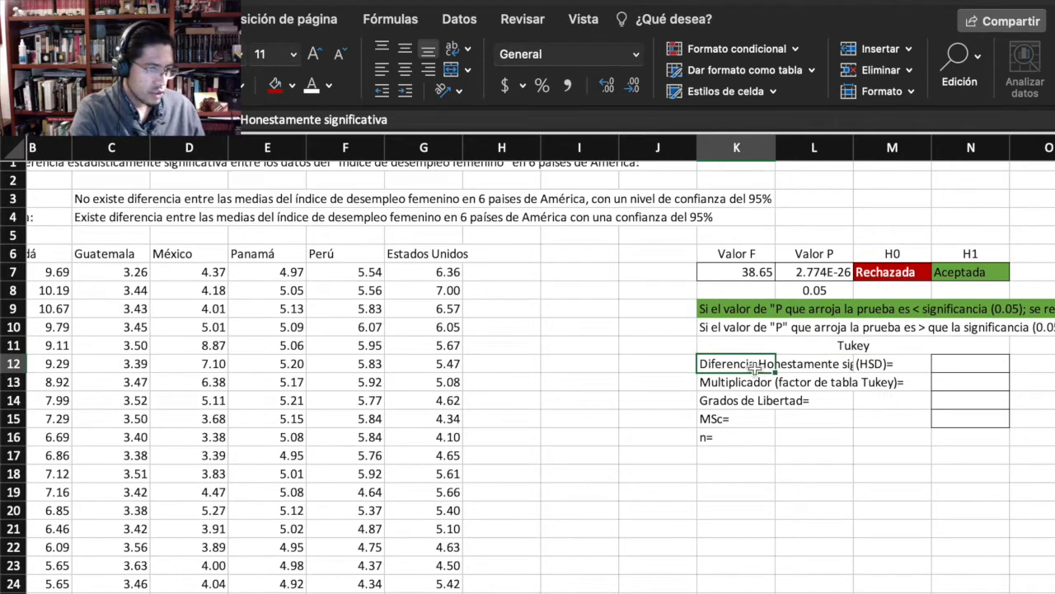
pyautogui.click(911, 463)
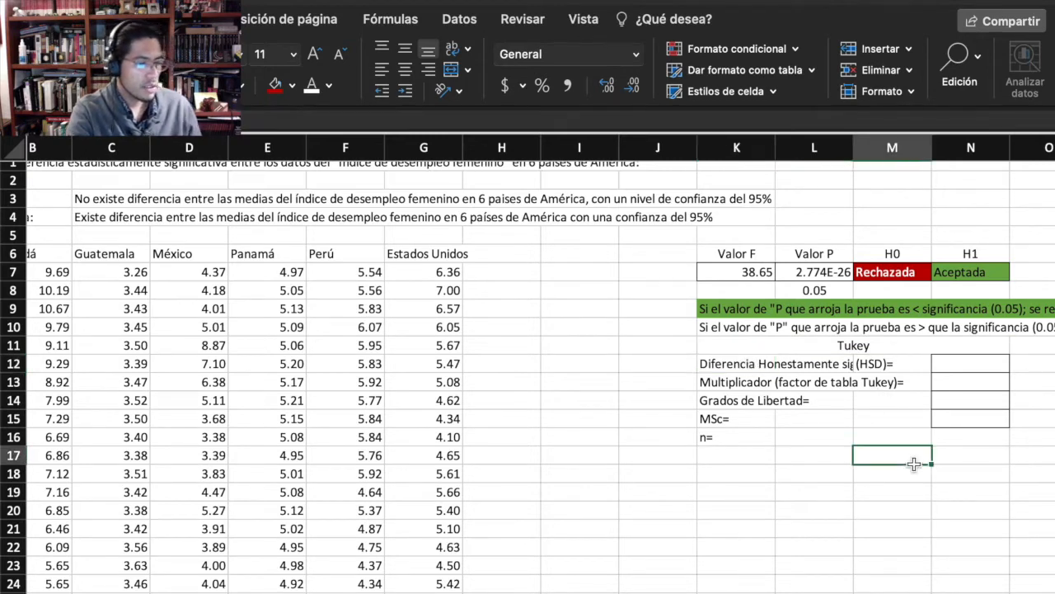
# Step: Switch to the web browser and bring up the image search results for "tabla valores criticos prueba de tukey"
pyautogui.click(948, 362)
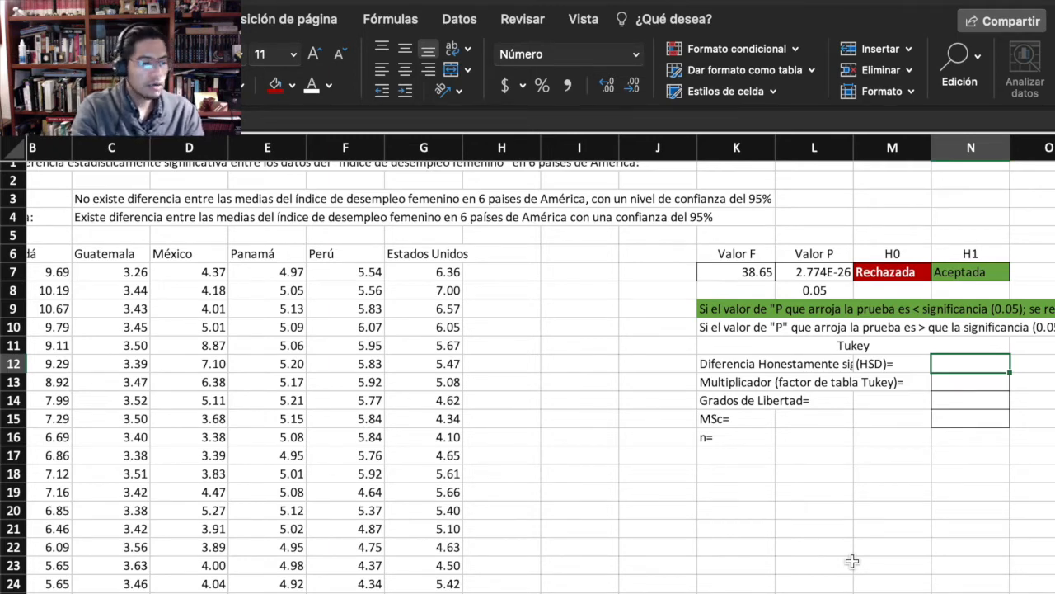
pyautogui.hotkey('ctrl', 'Up')
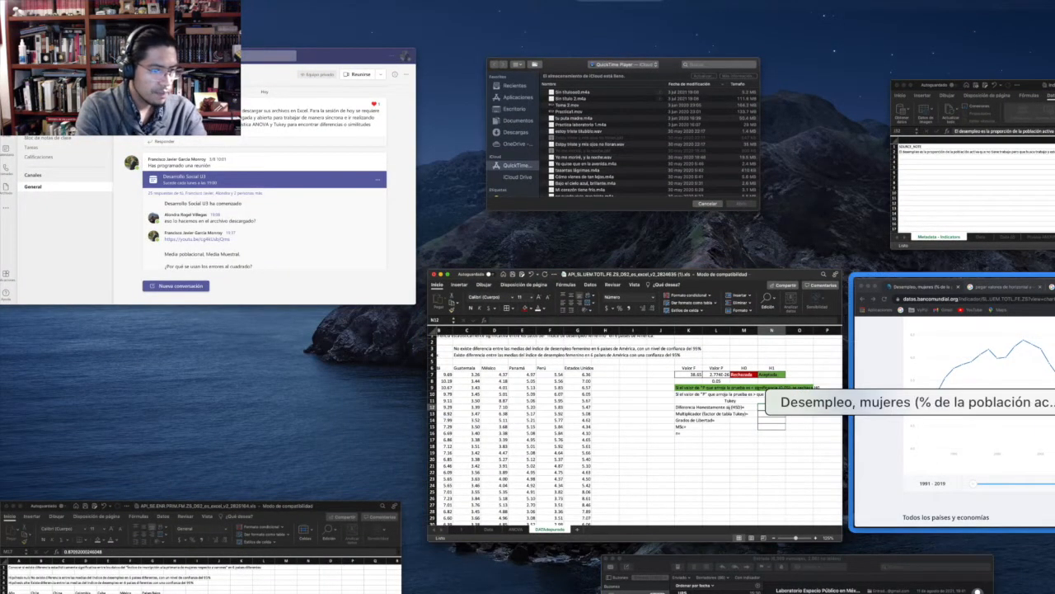
pyautogui.click(962, 354)
pyautogui.click(871, 58)
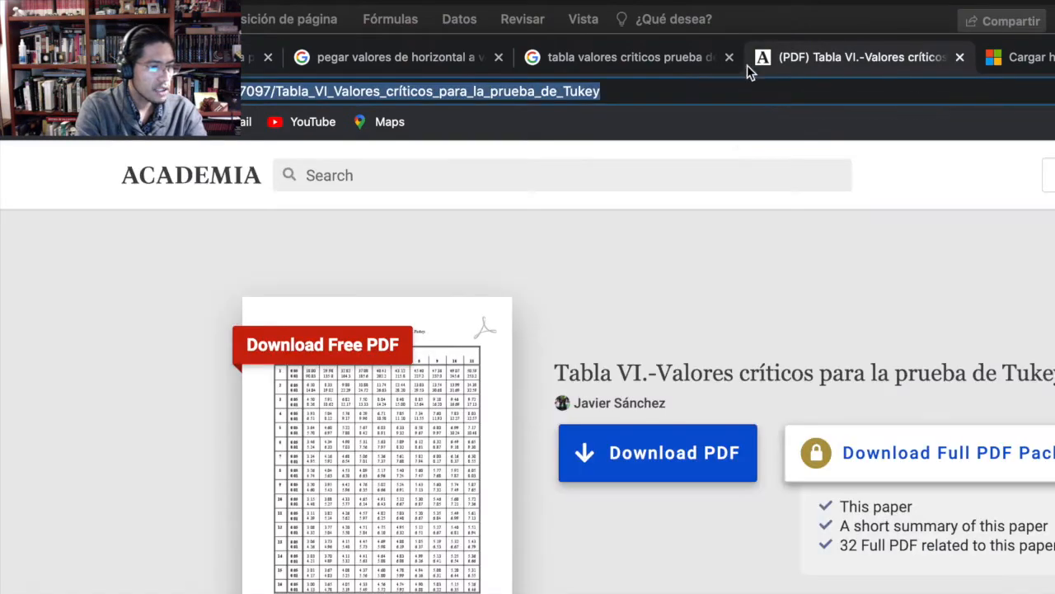
pyautogui.click(580, 62)
pyautogui.scroll(-2, 305, 404)
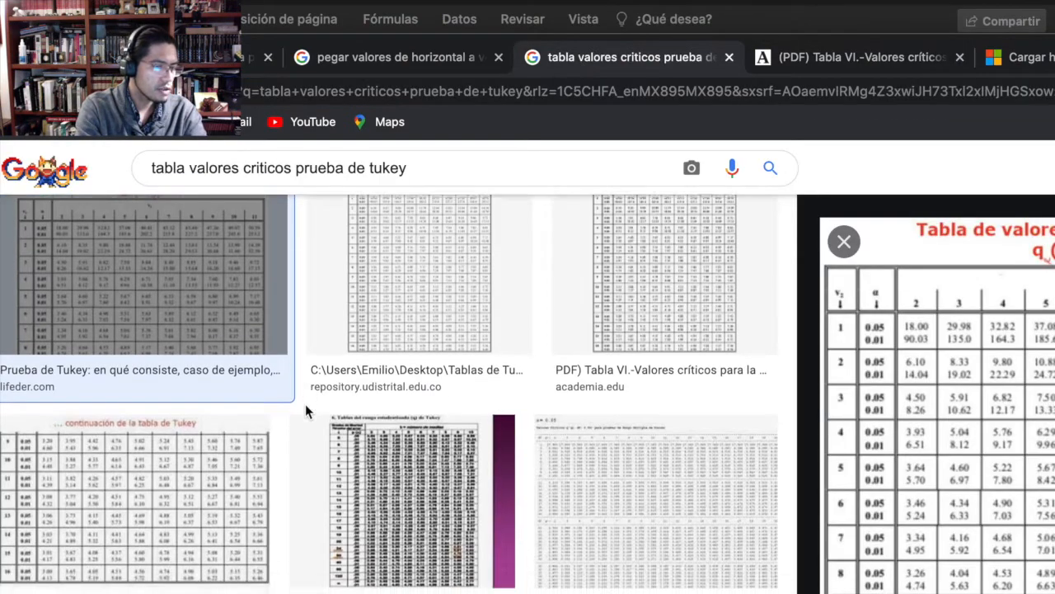
pyautogui.scroll(3, 305, 404)
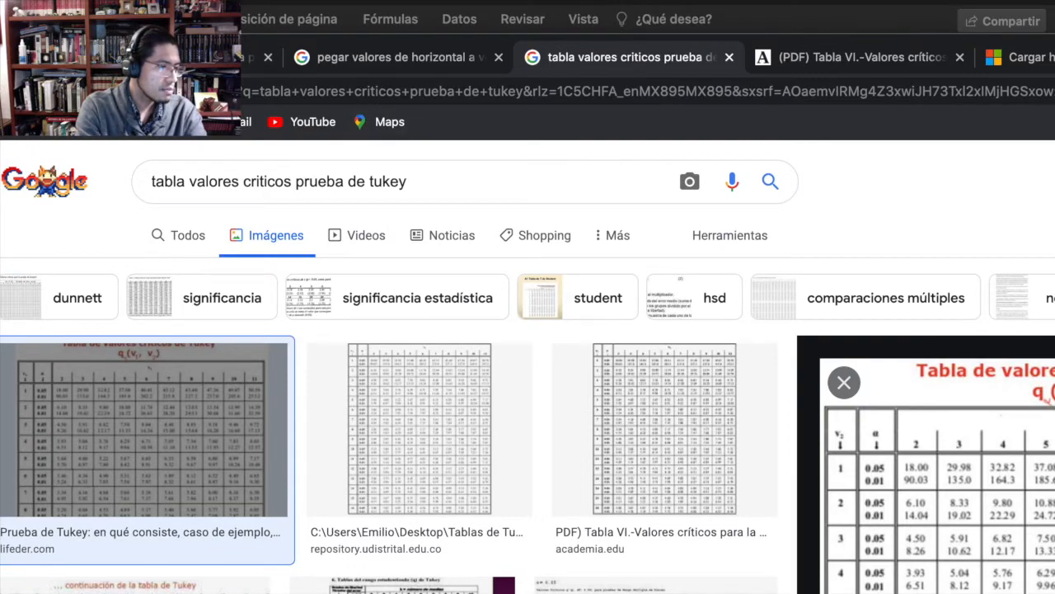
# Step: Preview several image results to compare the available tables of Tukey critical values
pyautogui.click(390, 482)
pyautogui.scroll(-5, 390, 481)
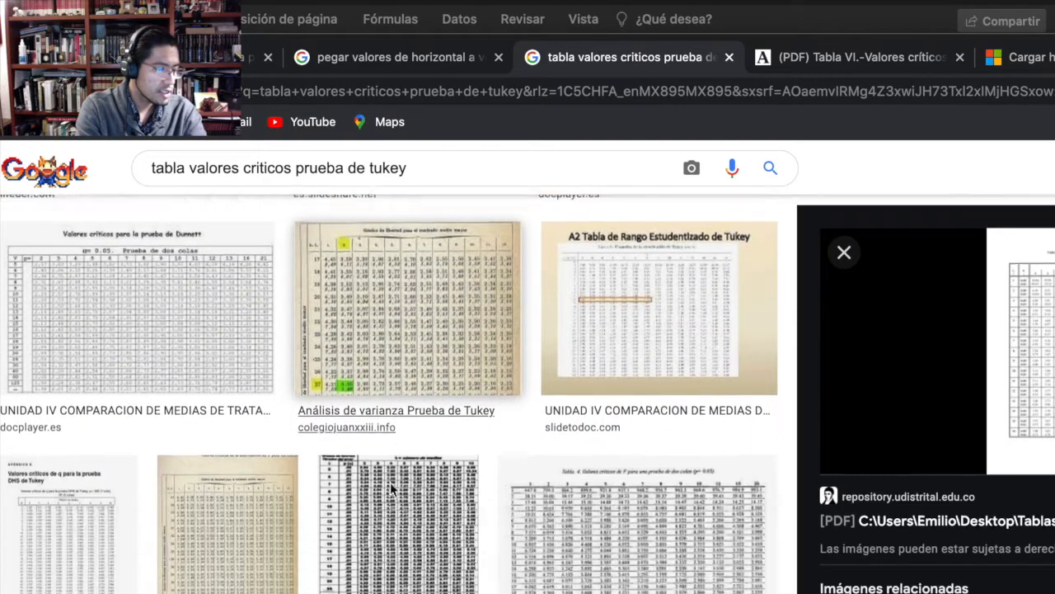
pyautogui.scroll(-1, 393, 470)
pyautogui.click(306, 464)
pyautogui.scroll(-4, 308, 466)
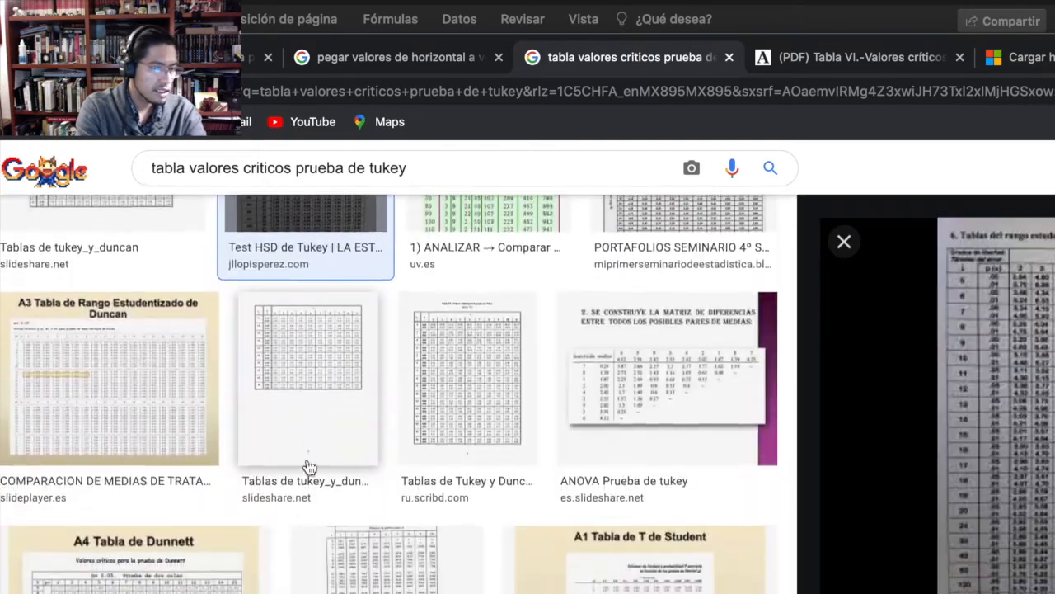
pyautogui.click(464, 393)
pyautogui.scroll(-3, 464, 391)
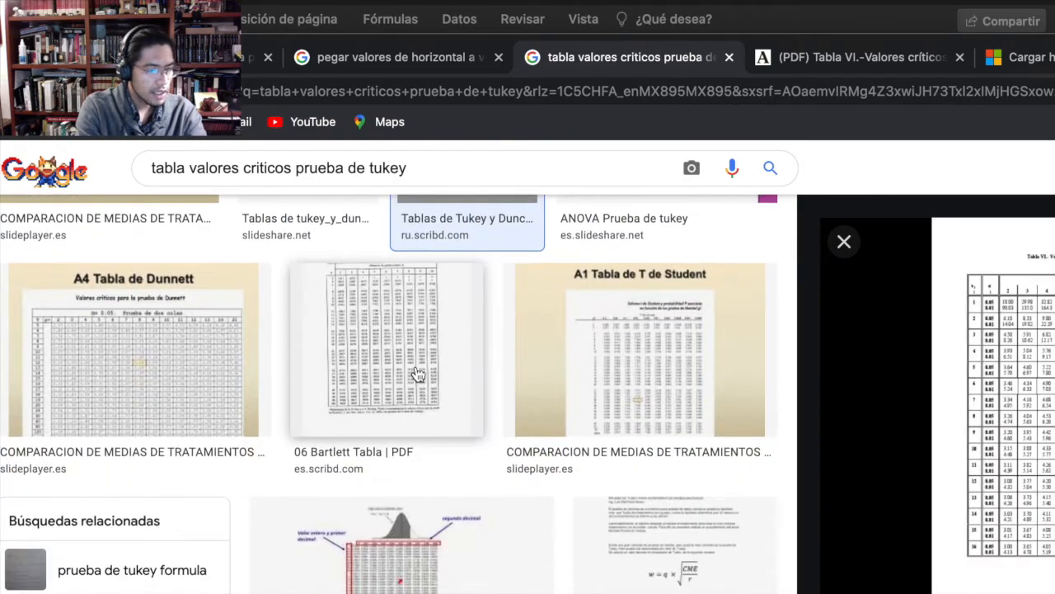
pyautogui.click(414, 372)
pyautogui.scroll(-2, 412, 370)
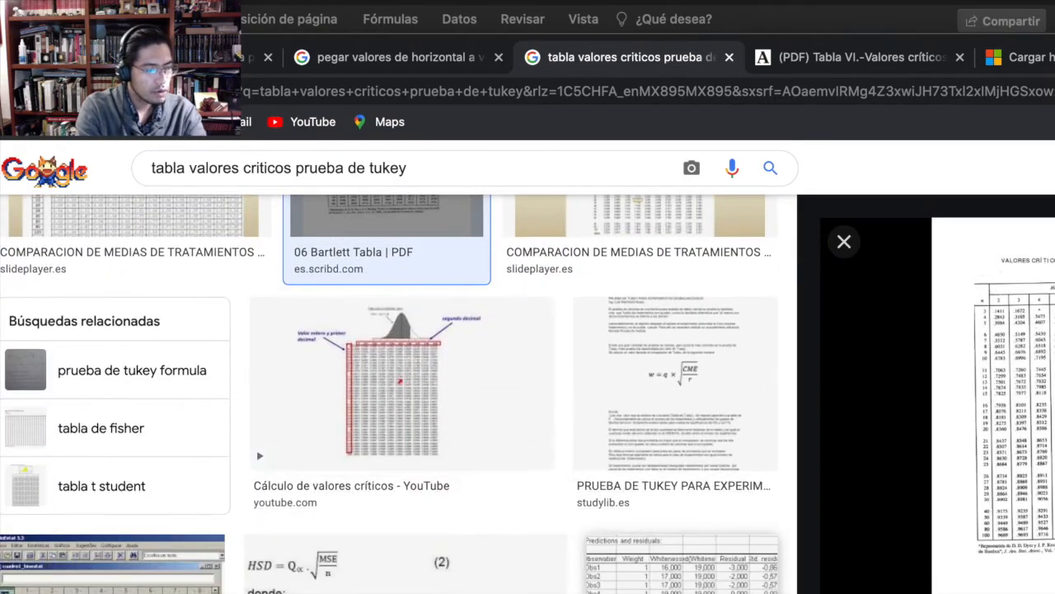
pyautogui.click(681, 566)
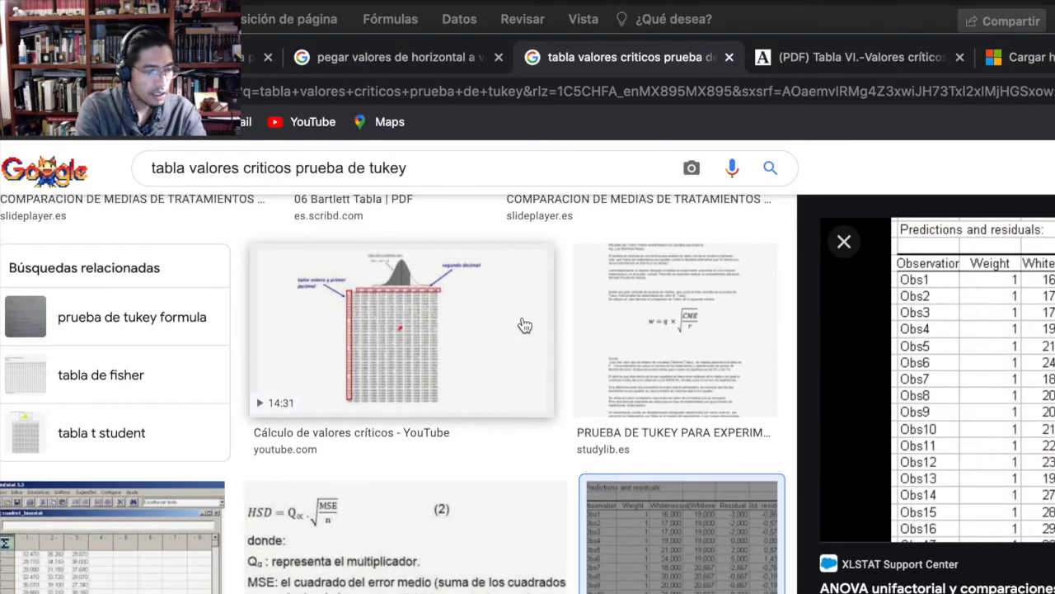
pyautogui.scroll(1, 522, 325)
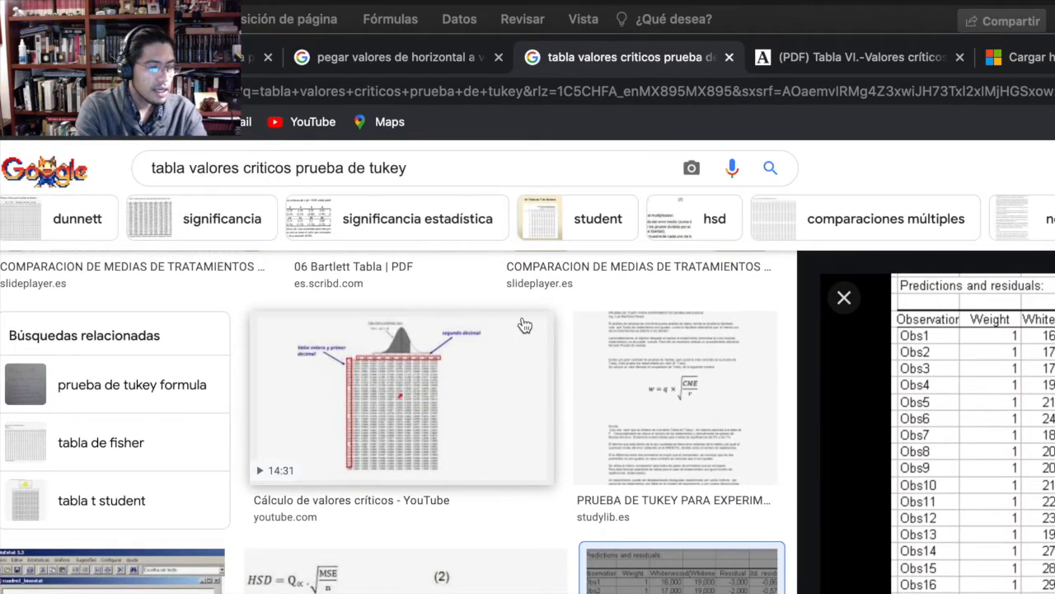
pyautogui.scroll(-2, 523, 324)
pyautogui.click(94, 529)
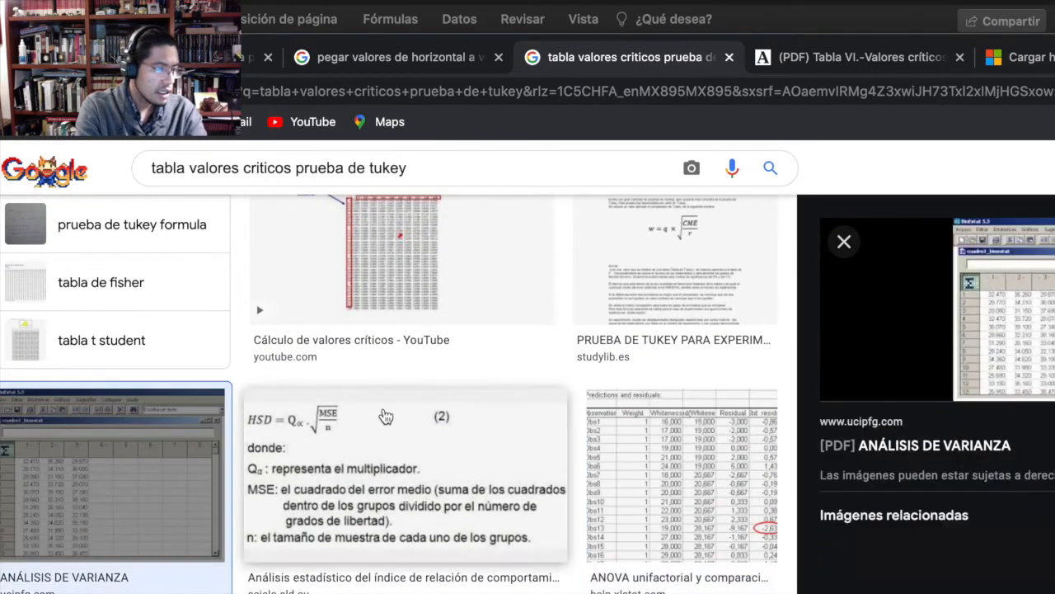
pyautogui.scroll(10, 386, 415)
pyautogui.click(440, 314)
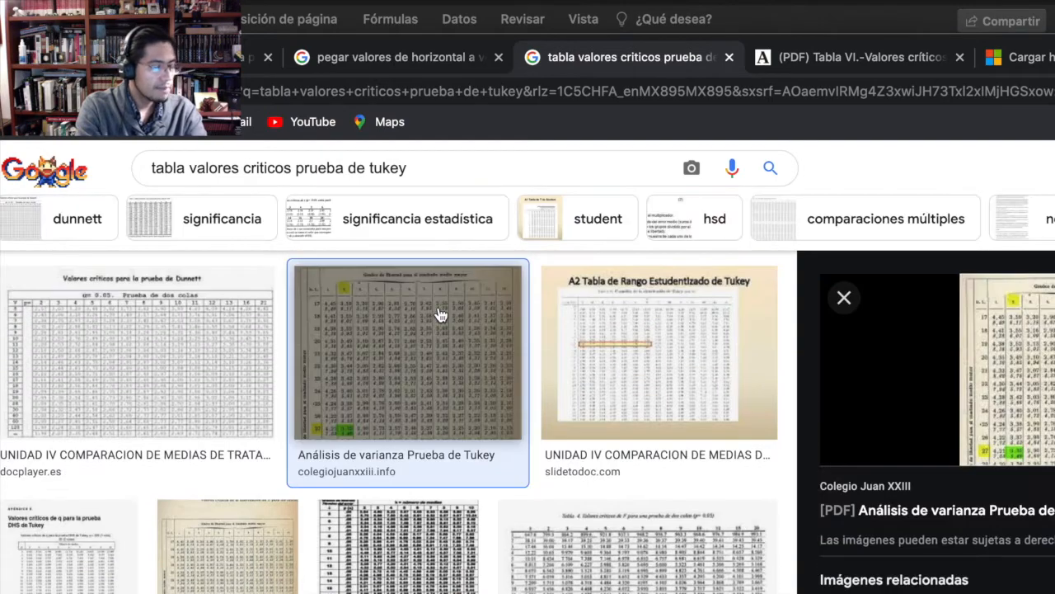
pyautogui.scroll(3, 441, 314)
pyautogui.click(424, 413)
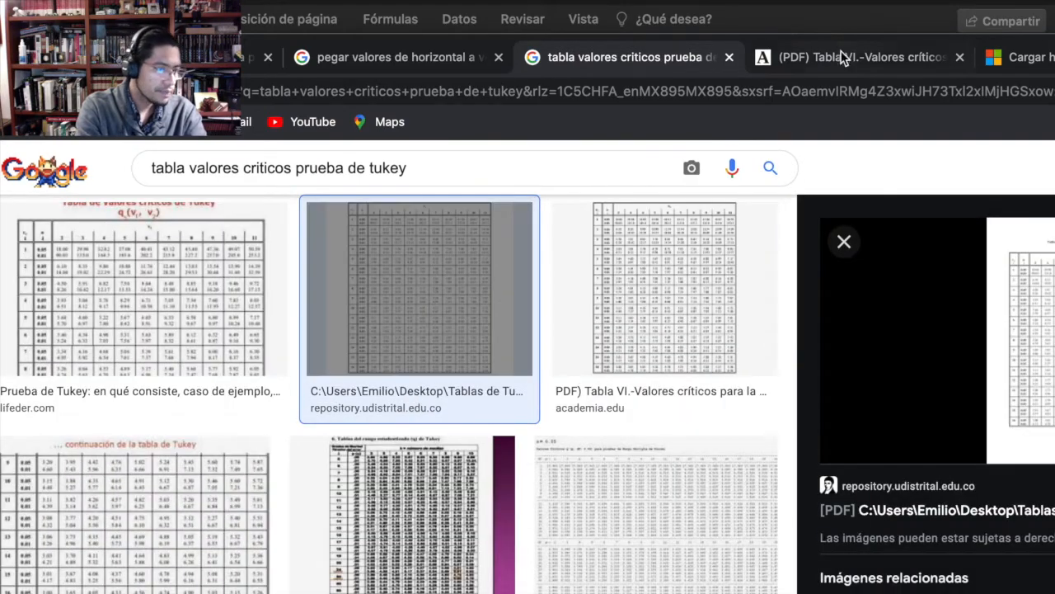
# Step: Open the Academia page "Tabla VI.-Valores críticos para la prueba de Tukey" and examine its critical values table
pyautogui.click(841, 57)
pyautogui.click(400, 532)
pyautogui.scroll(-1, 399, 534)
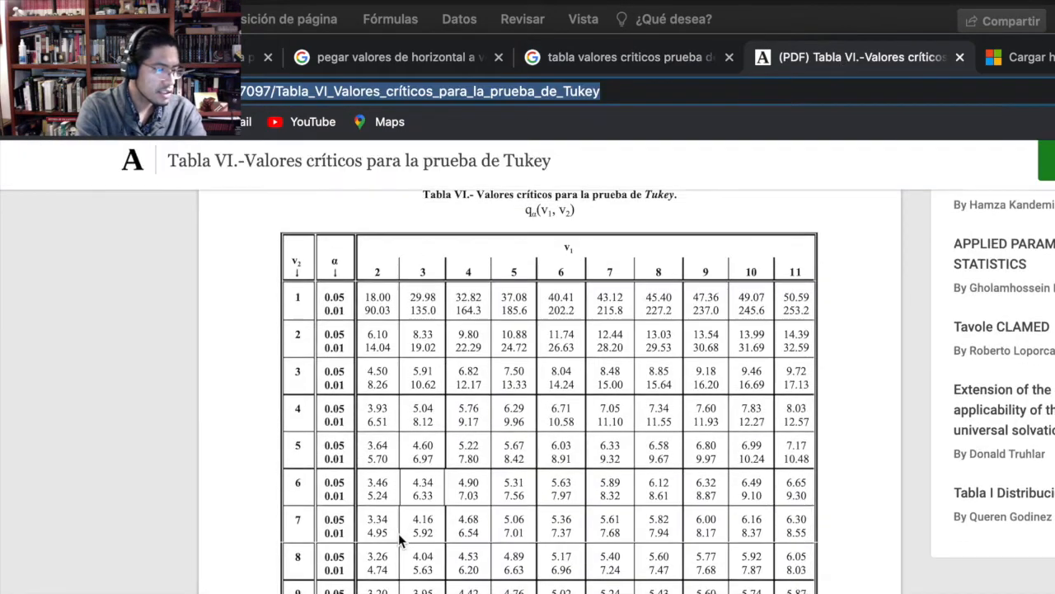
pyautogui.scroll(1, 398, 535)
# Step: Switch back to the Excel workbook, review the Tukey labels and open the sheet with the ANOVA results
pyautogui.hotkey('ctrl', 'Up')
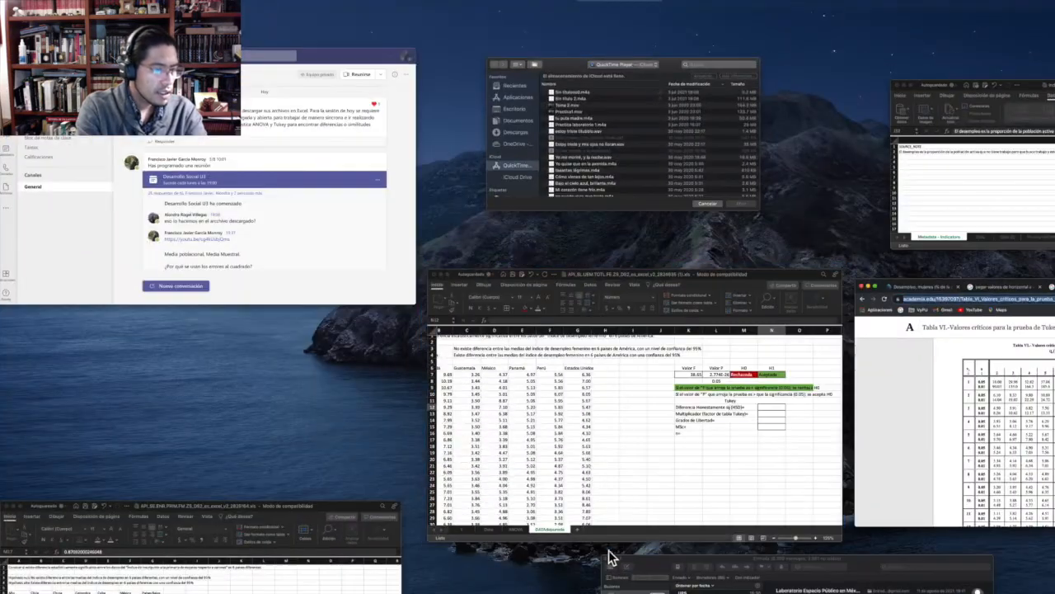
pyautogui.click(734, 474)
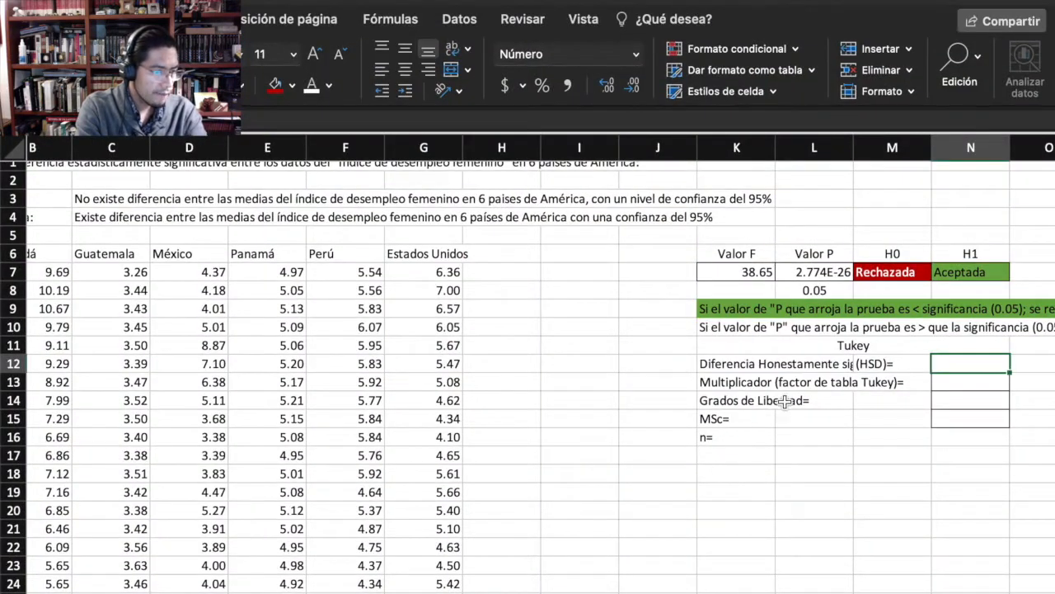
pyautogui.click(899, 400)
pyautogui.scroll(-5, 434, 423)
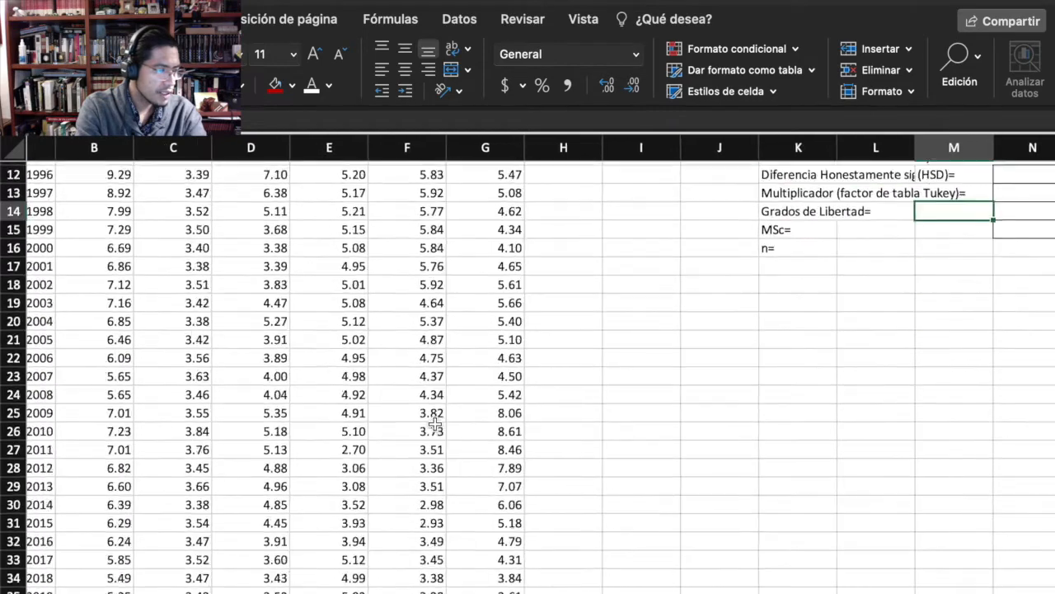
pyautogui.scroll(5, 435, 423)
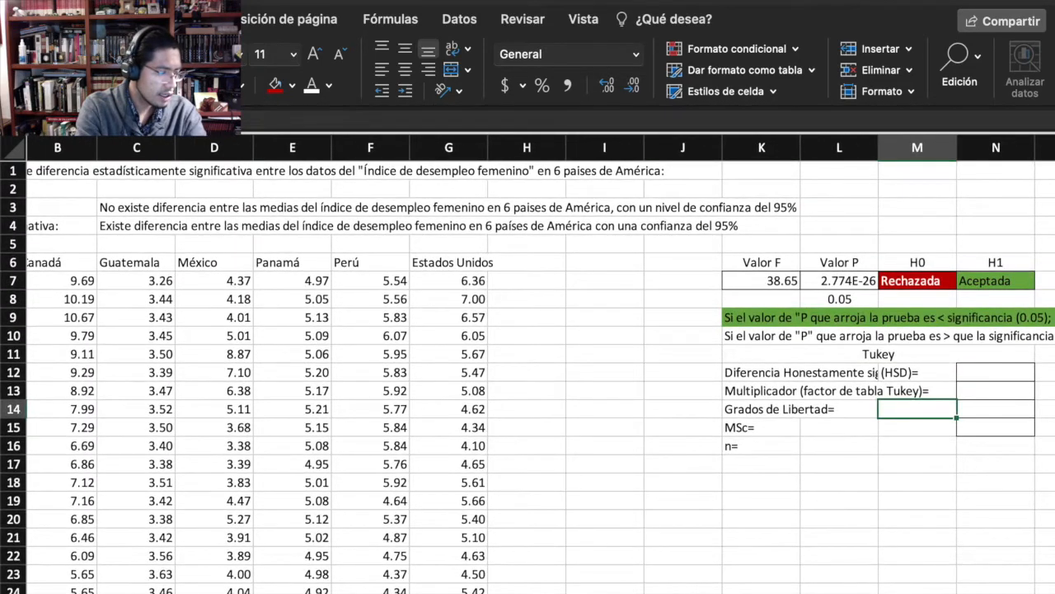
pyautogui.click(324, 590)
pyautogui.hscroll(-4, 310, 443)
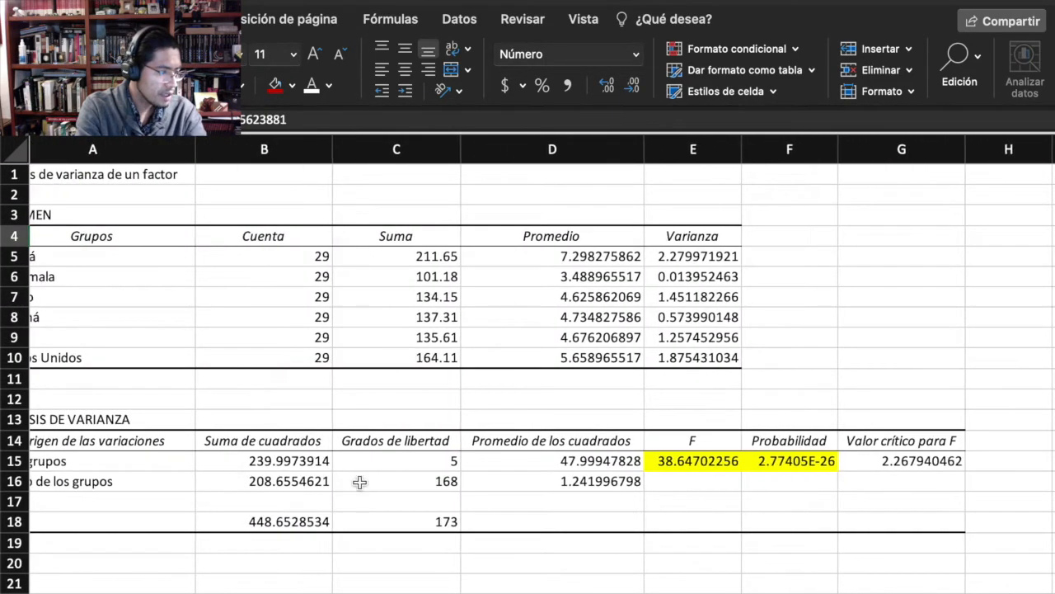
# Step: Fill the within-groups degrees of freedom in C16 and sum of squares in B16 with green
pyautogui.click(376, 485)
pyautogui.click(292, 85)
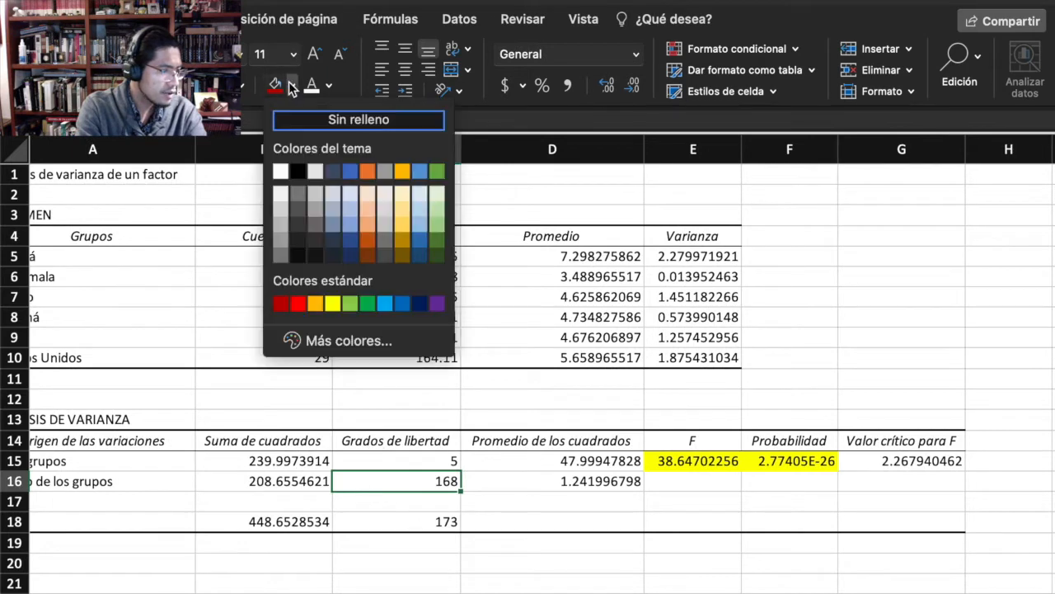
pyautogui.click(441, 172)
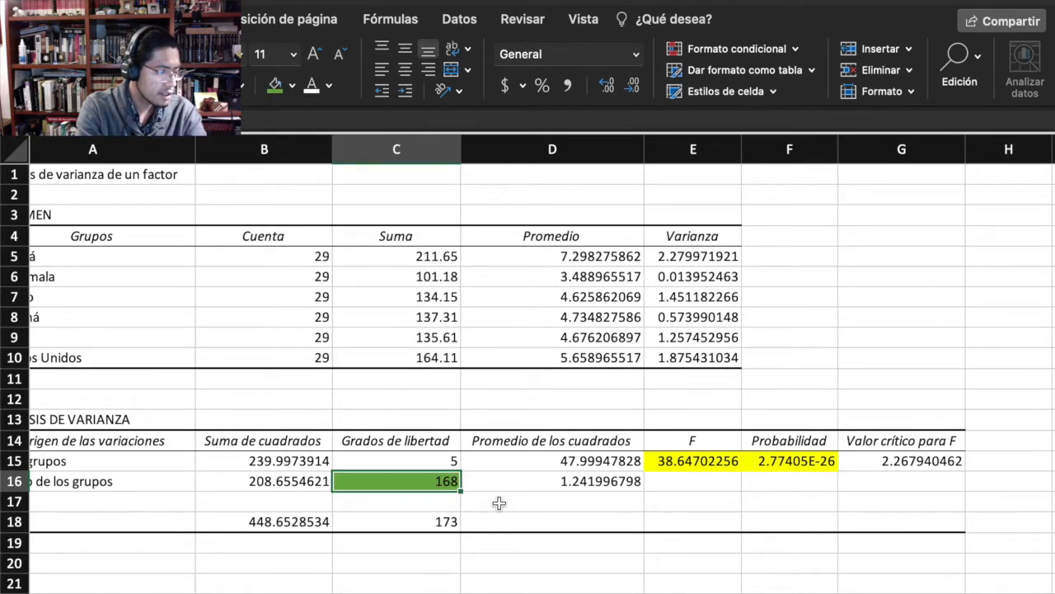
pyautogui.hscroll(-1, 439, 512)
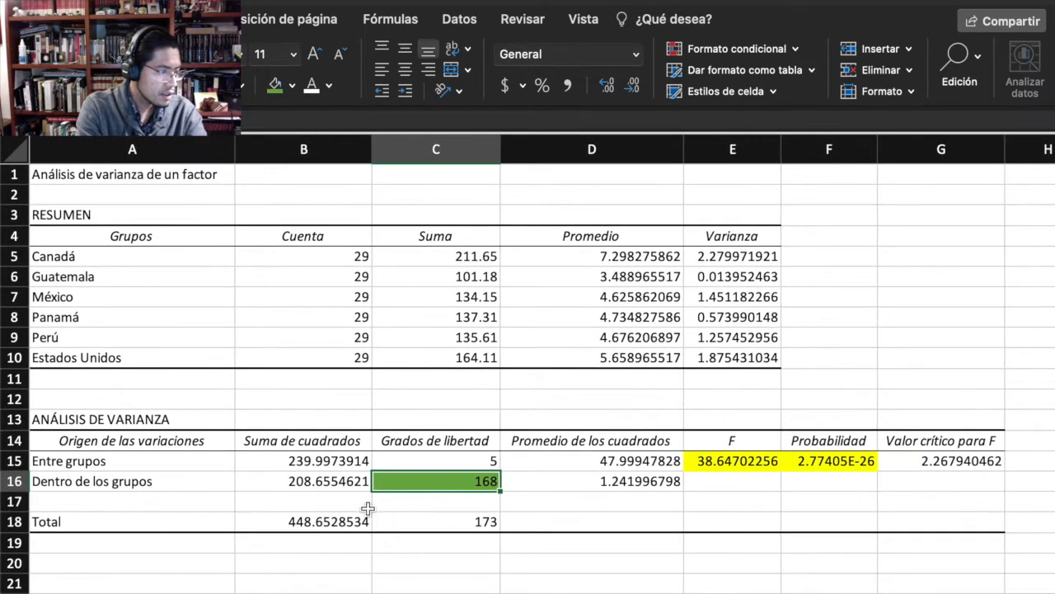
pyautogui.click(327, 488)
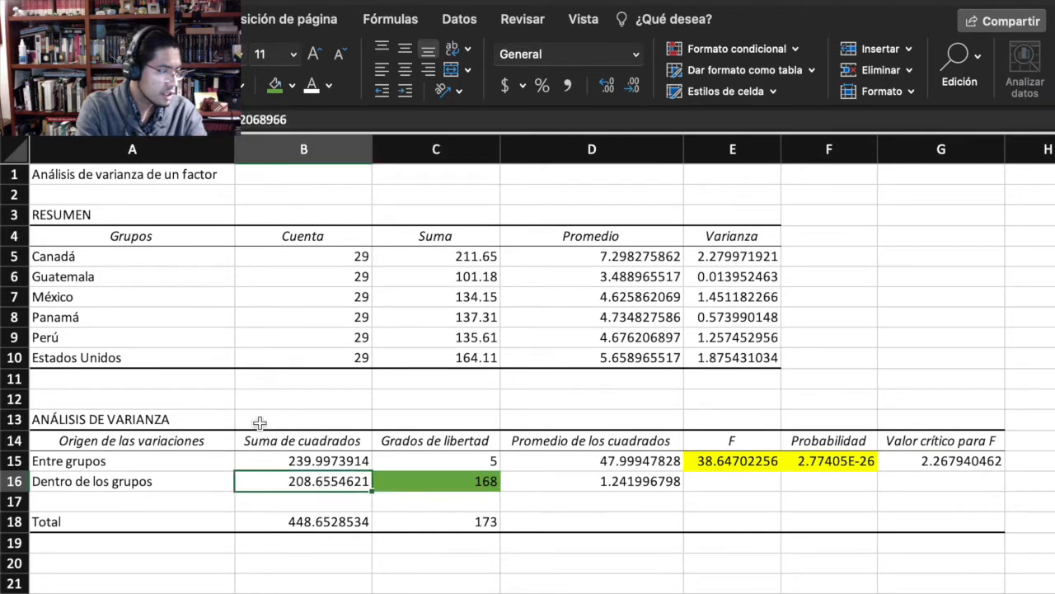
pyautogui.click(275, 85)
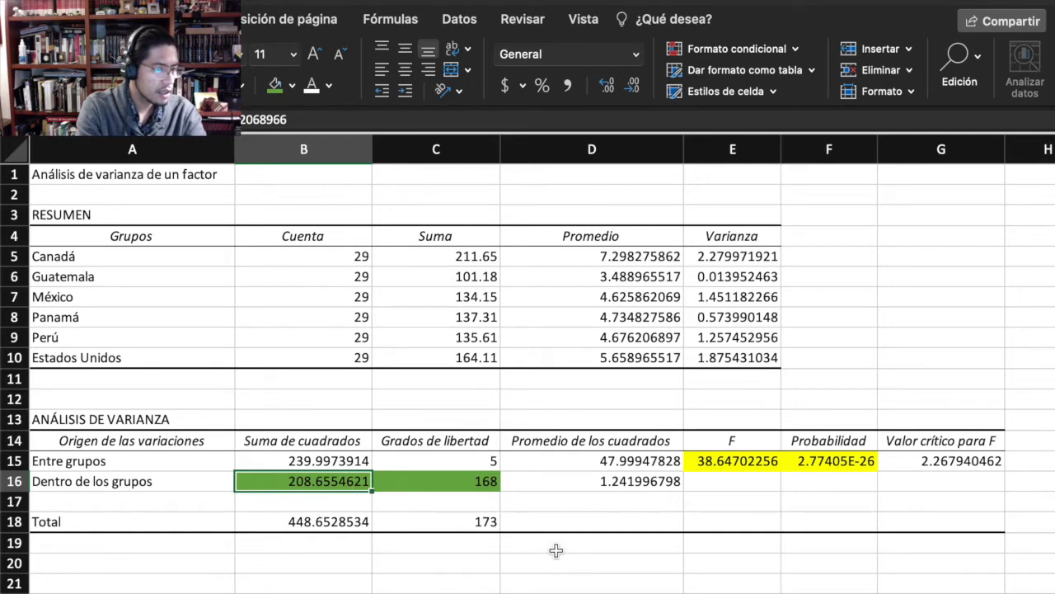
# Step: Fill the group counts in B5:B10 of the summary table with the same green
pyautogui.hscroll(1, 573, 518)
pyautogui.moveTo(300, 259); pyautogui.dragTo(306, 354)
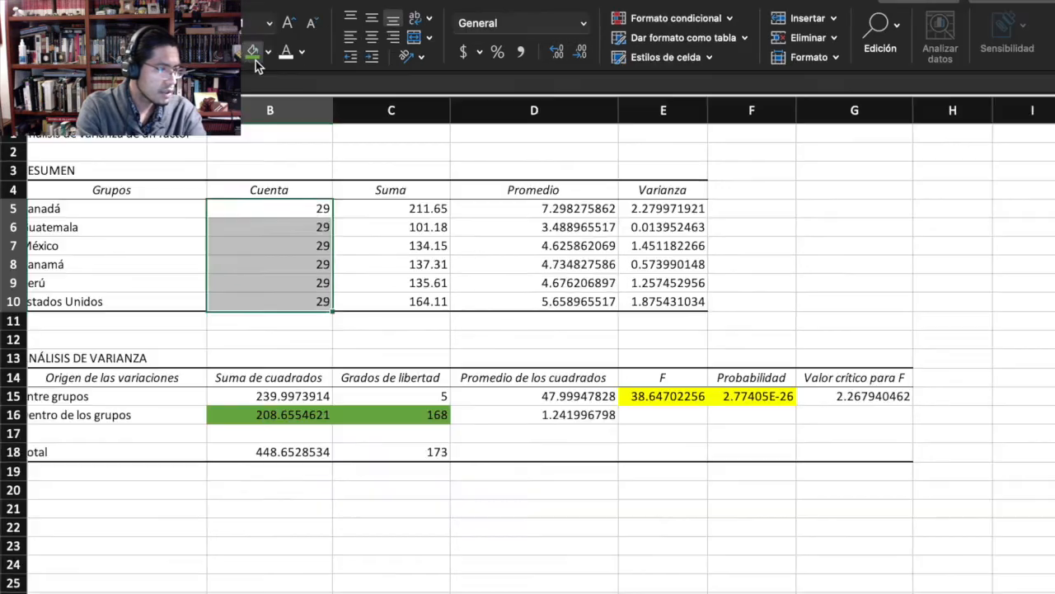
pyautogui.click(253, 55)
# Step: Enter 29 as n in M13 and 168 as the degrees of freedom in M11
pyautogui.hscroll(4, 734, 230)
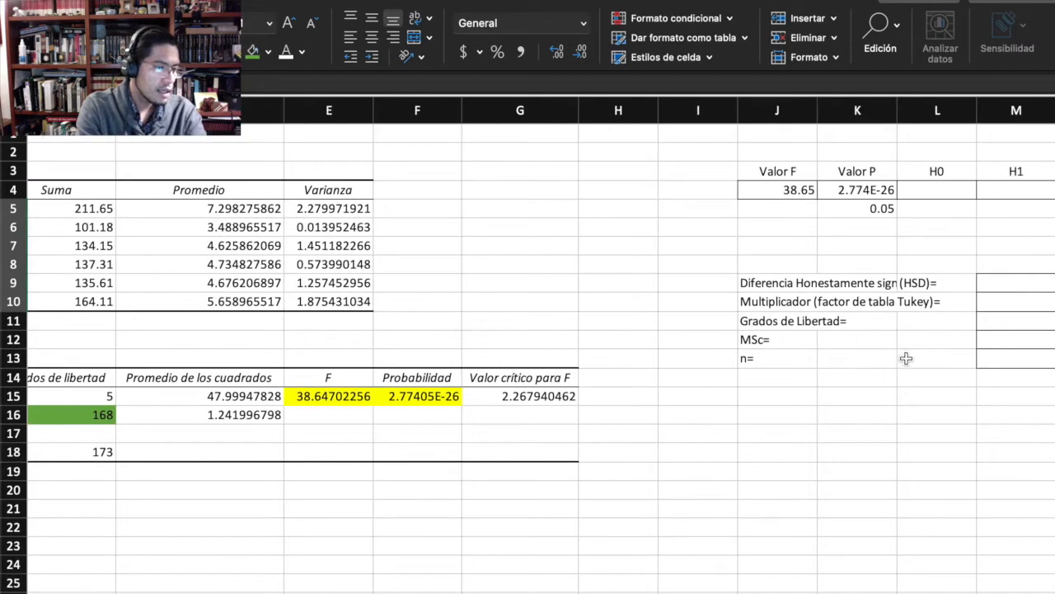
pyautogui.click(1000, 363)
pyautogui.write('29')
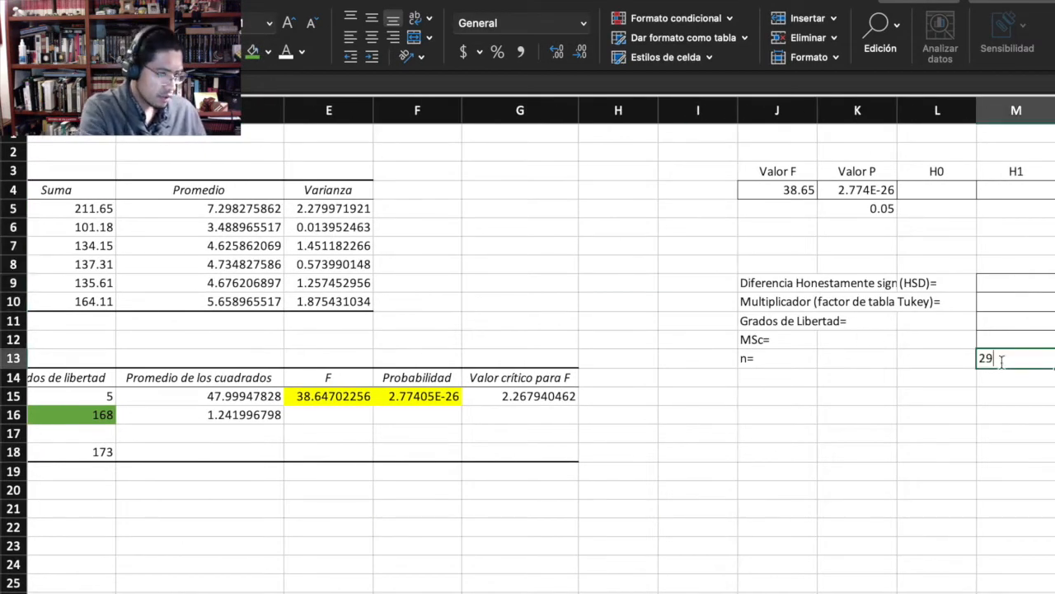
pyautogui.click(993, 320)
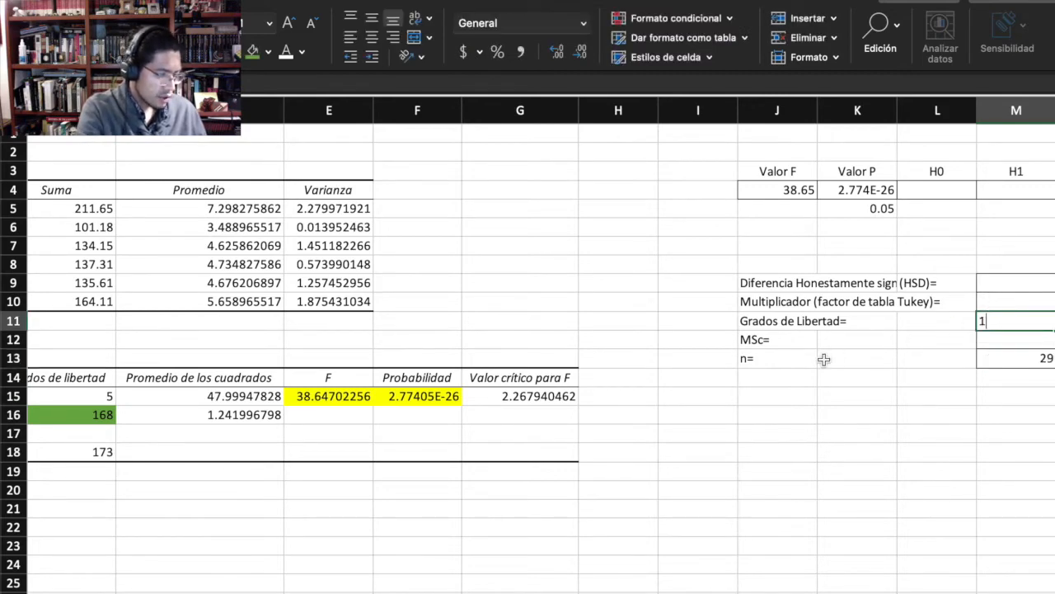
pyautogui.click(999, 301)
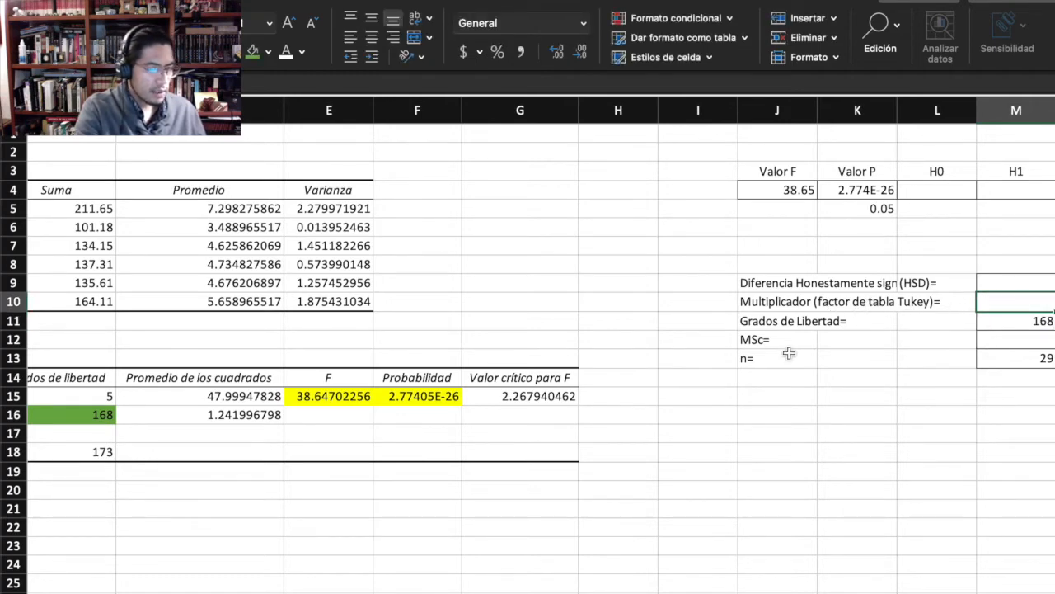
# Step: Examine the country groups in A5:A10 of the summary table to determine how many groups are compared
pyautogui.click(996, 326)
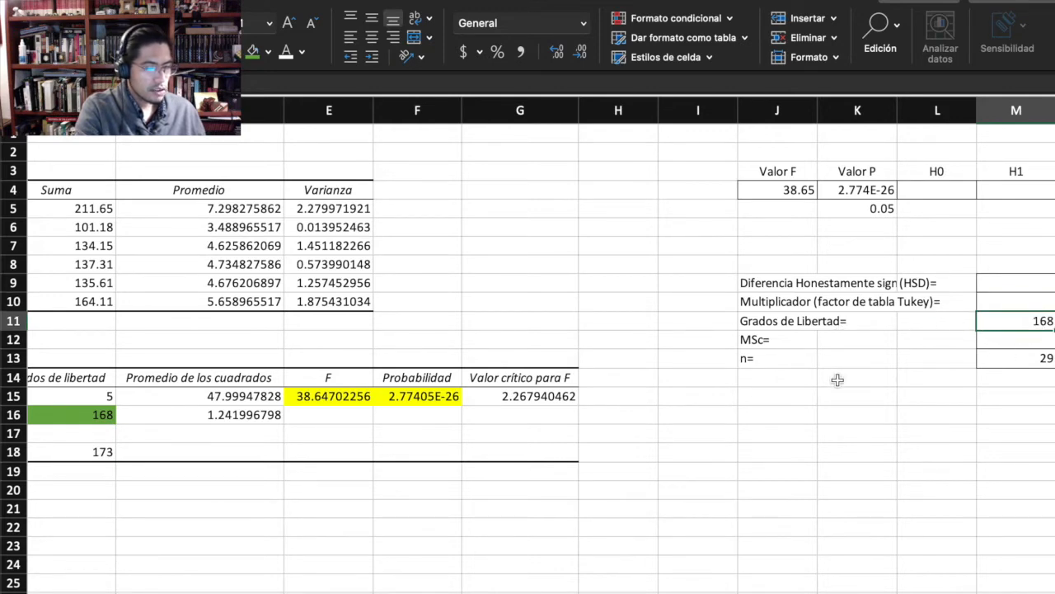
pyautogui.hscroll(-5, 656, 353)
pyautogui.hscroll(-3, 657, 353)
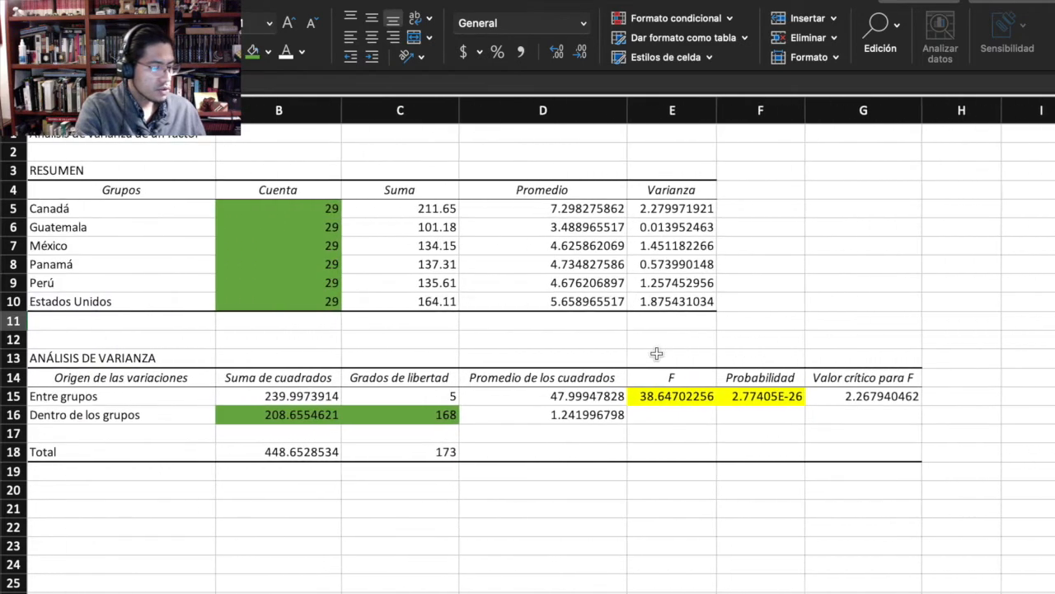
pyautogui.moveTo(64, 212); pyautogui.dragTo(67, 303)
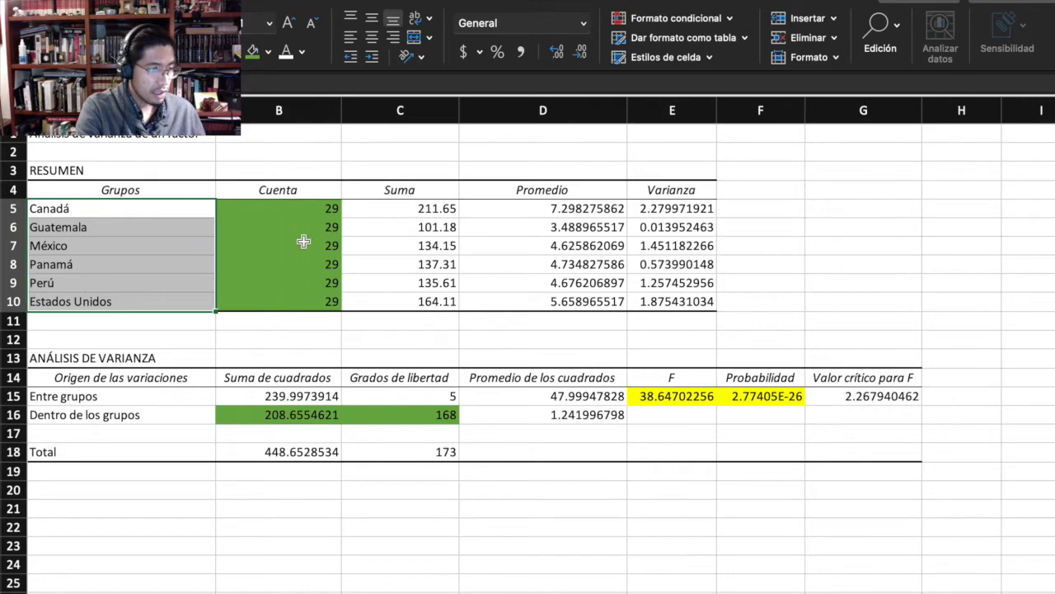
pyautogui.hscroll(2, 567, 228)
pyautogui.hscroll(10, 568, 227)
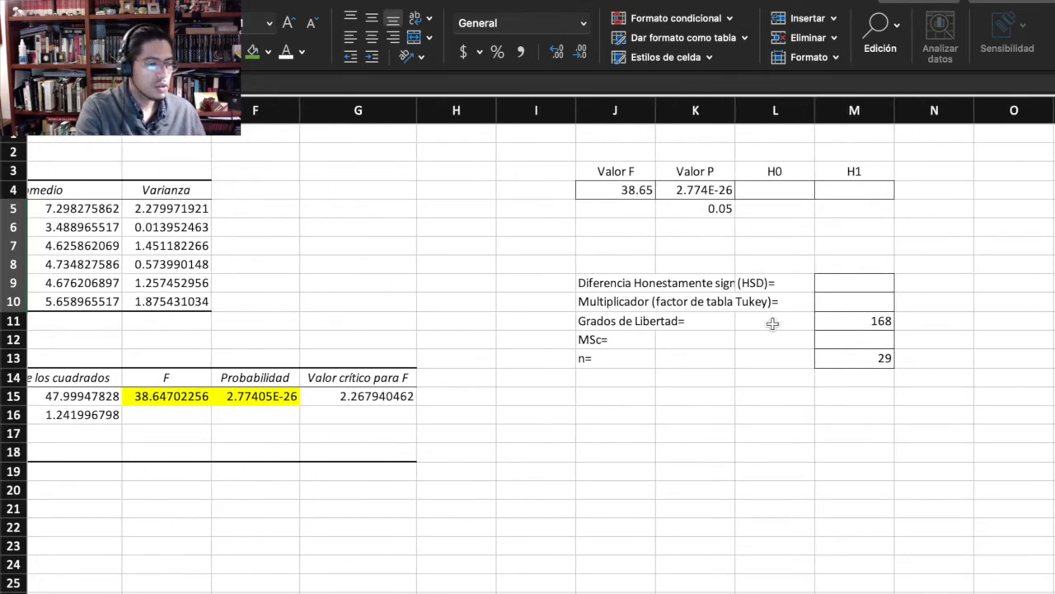
# Step: Switch to the Tukey critical values page and look up the factor for v1 = 6 at α 0.05 in the ∞ row
pyautogui.hotkey('ctrl', 'Up')
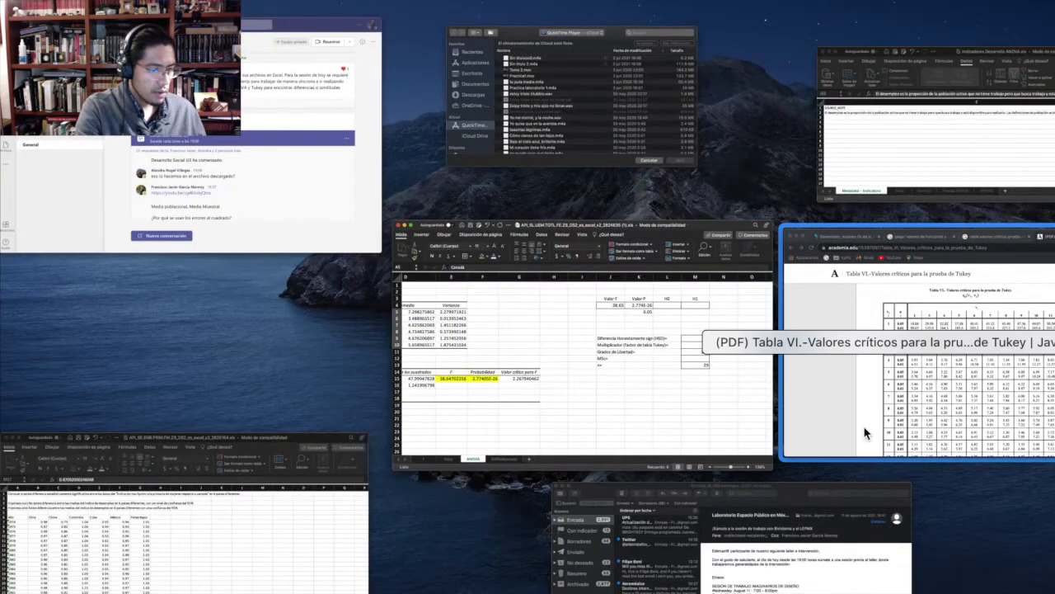
pyautogui.click(866, 433)
pyautogui.scroll(-2, 406, 358)
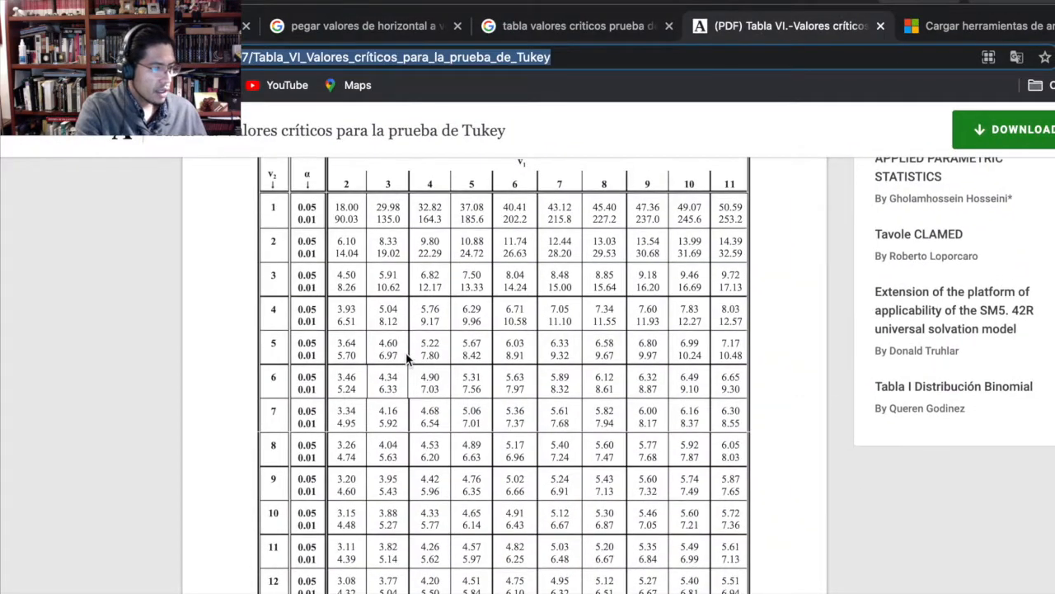
pyautogui.scroll(3, 351, 338)
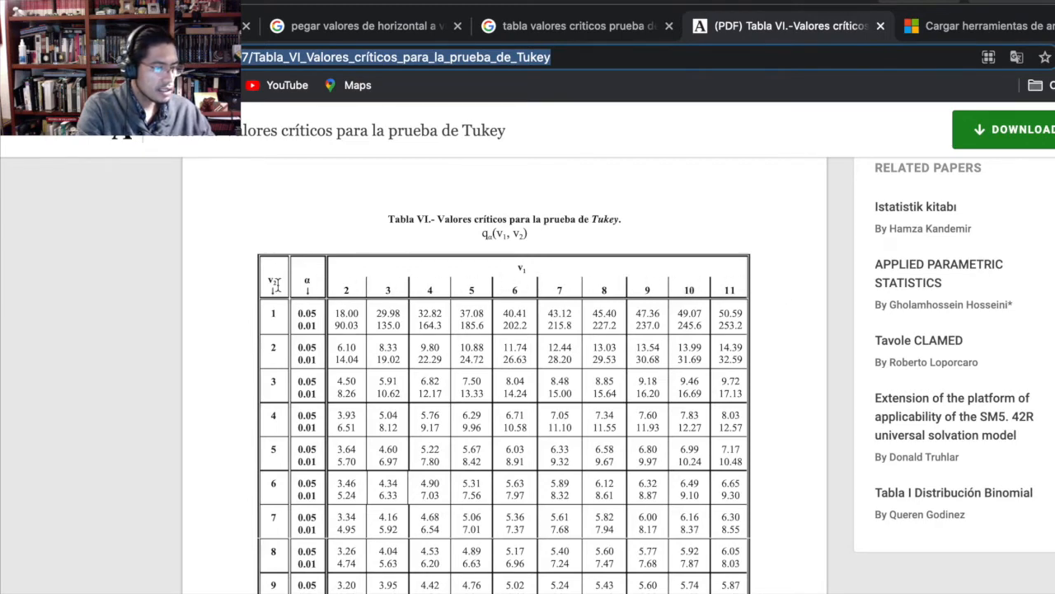
pyautogui.scroll(-15, 278, 414)
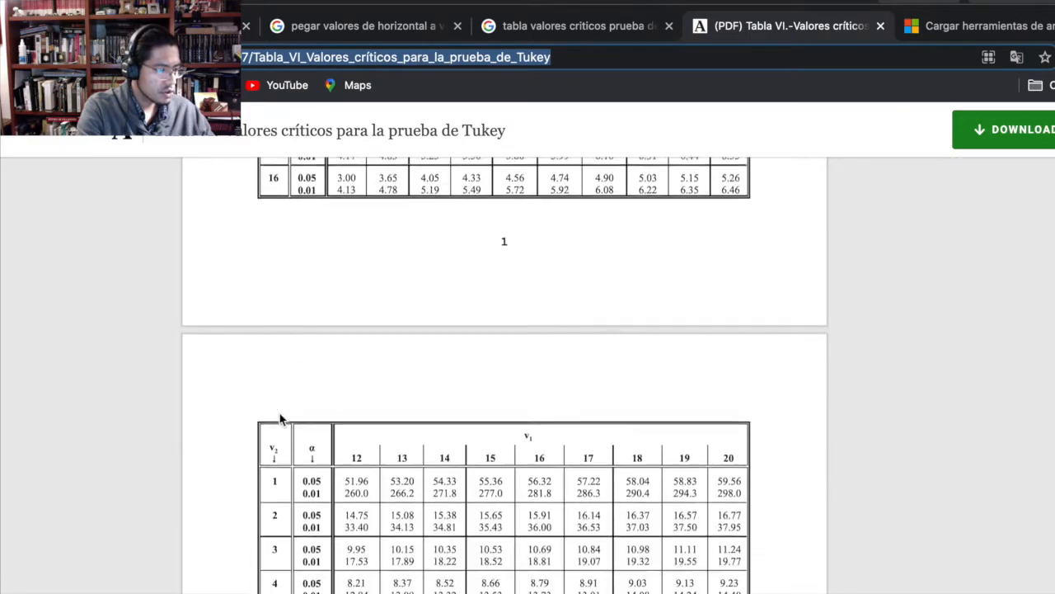
pyautogui.scroll(-10, 280, 419)
pyautogui.scroll(3, 279, 419)
pyautogui.scroll(5, 278, 414)
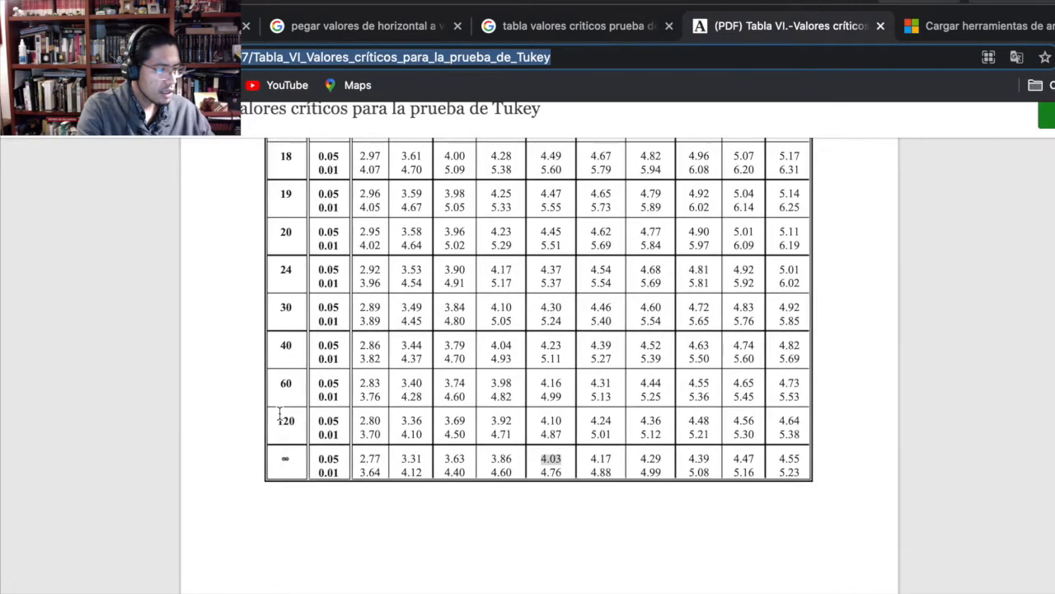
pyautogui.hscroll(3, 279, 417)
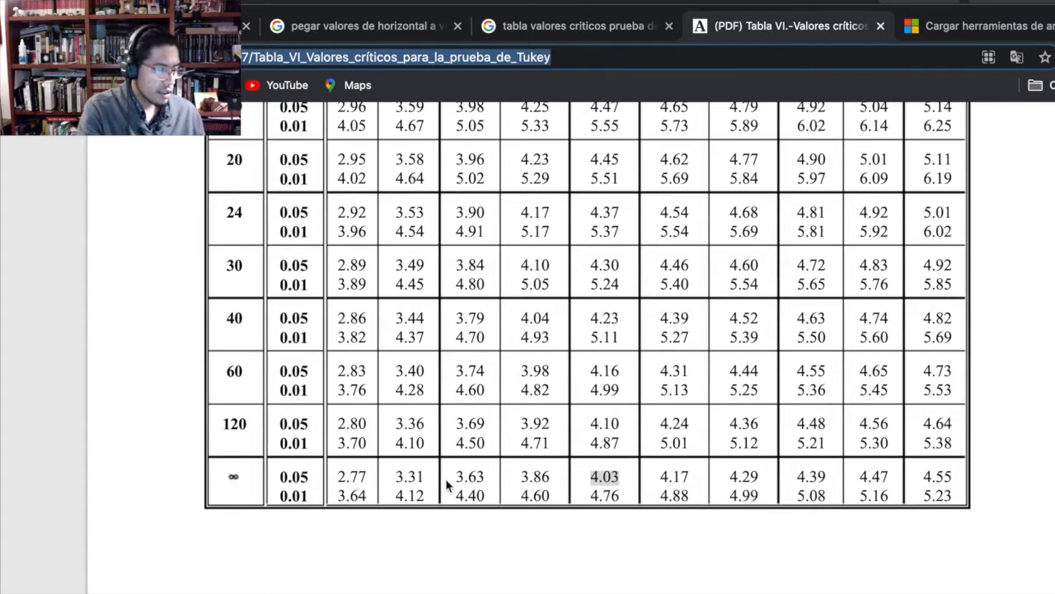
pyautogui.click(591, 478)
pyautogui.moveTo(617, 476); pyautogui.dragTo(606, 478)
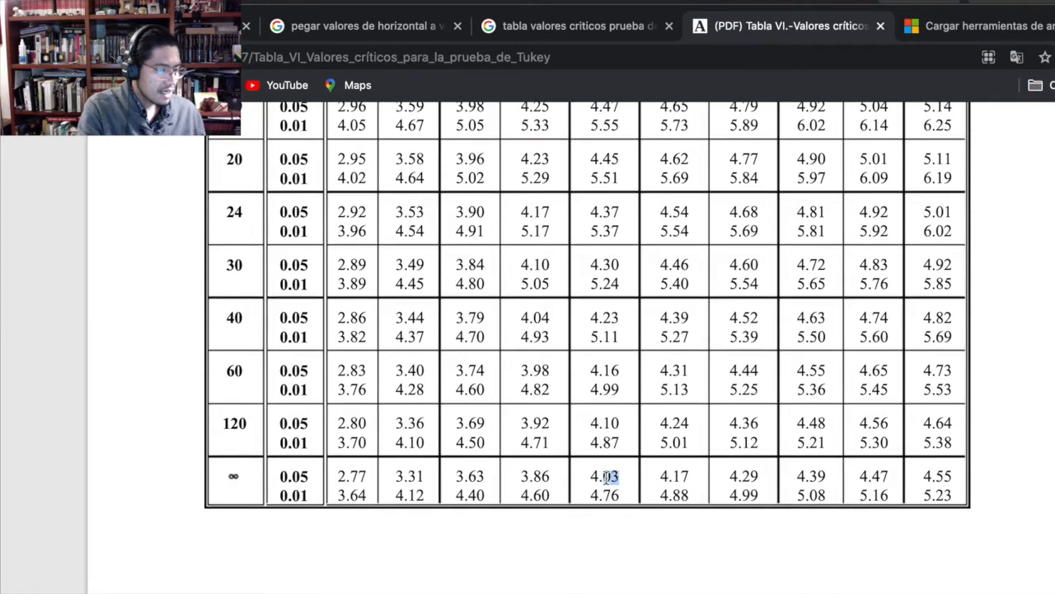
pyautogui.scroll(5, 597, 379)
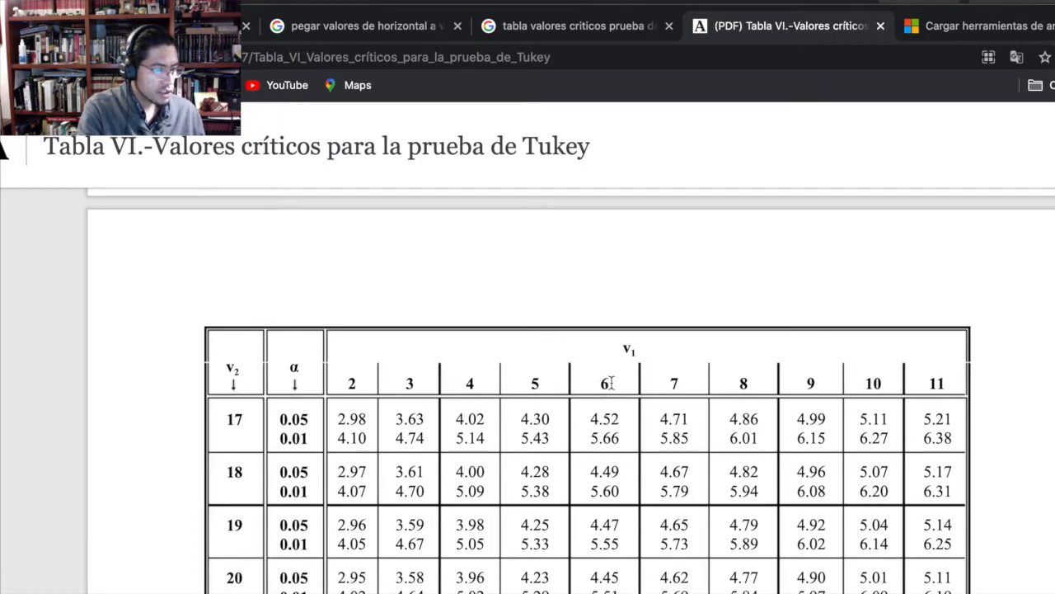
pyautogui.scroll(-5, 610, 381)
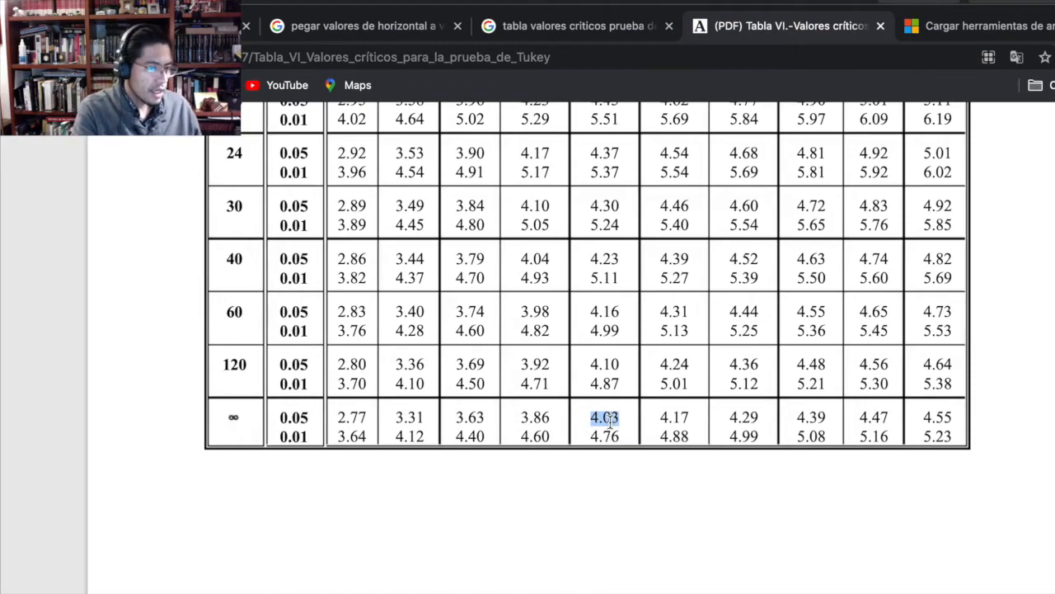
# Step: Switch back to the Excel workbook and enter 4.03 as the Tukey table multiplier in M10
pyautogui.hotkey('ctrl', 'Up')
pyautogui.click(703, 377)
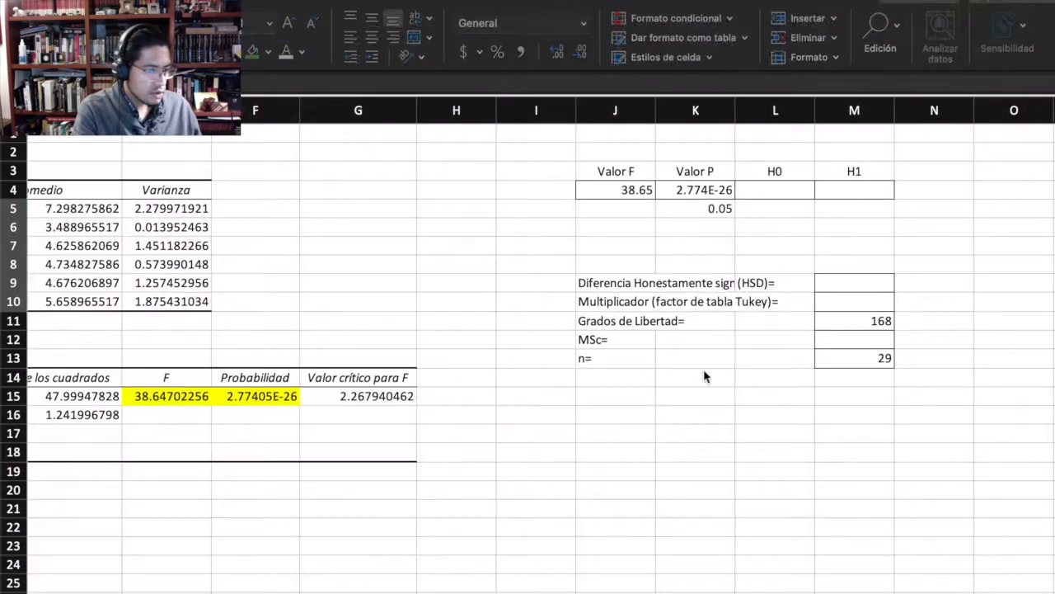
pyautogui.click(841, 303)
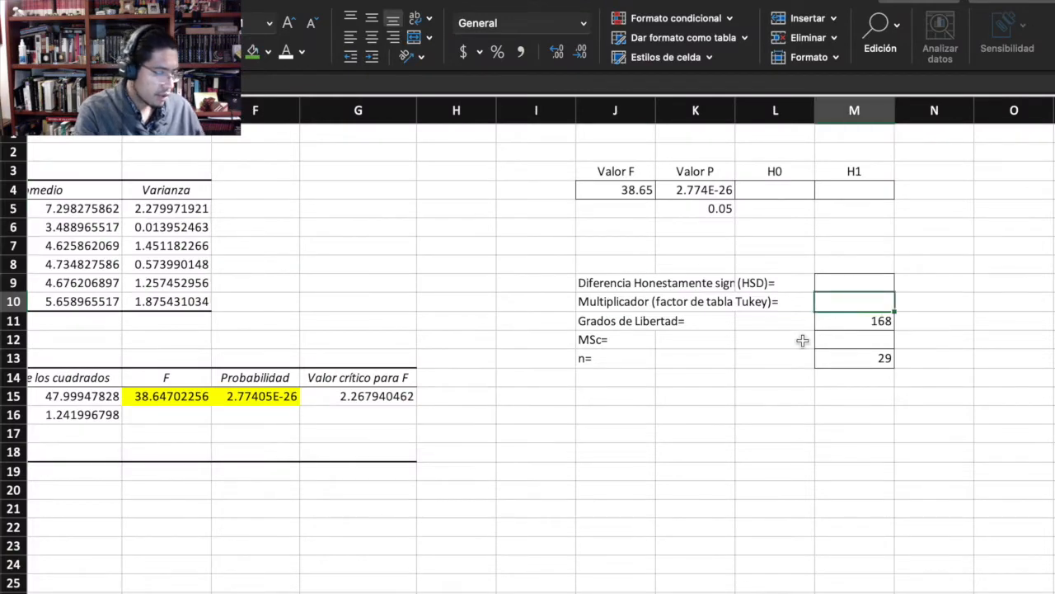
pyautogui.write('4.0')
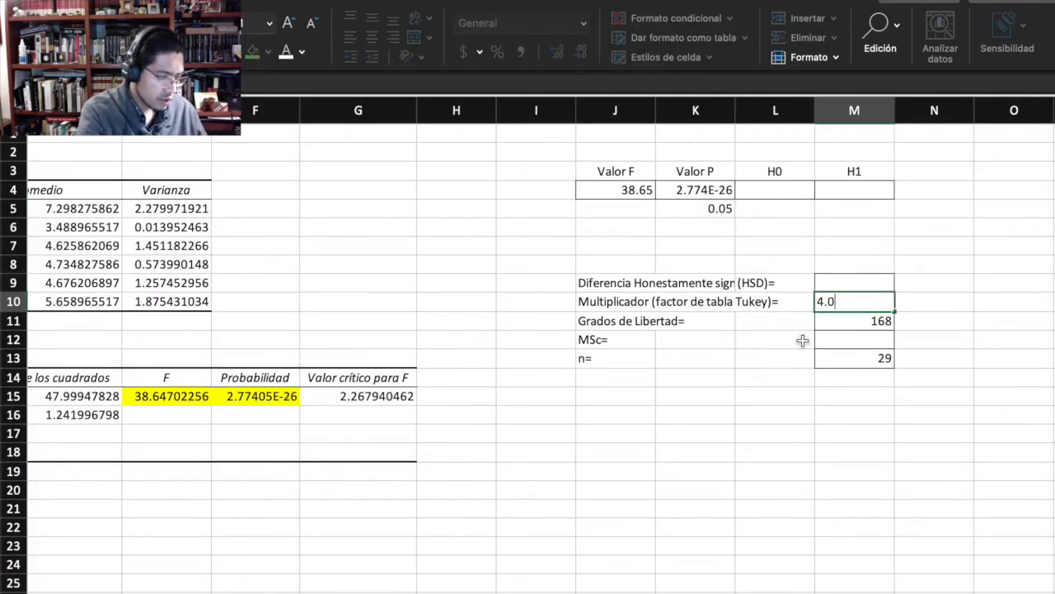
pyautogui.write('3')
pyautogui.click(971, 360)
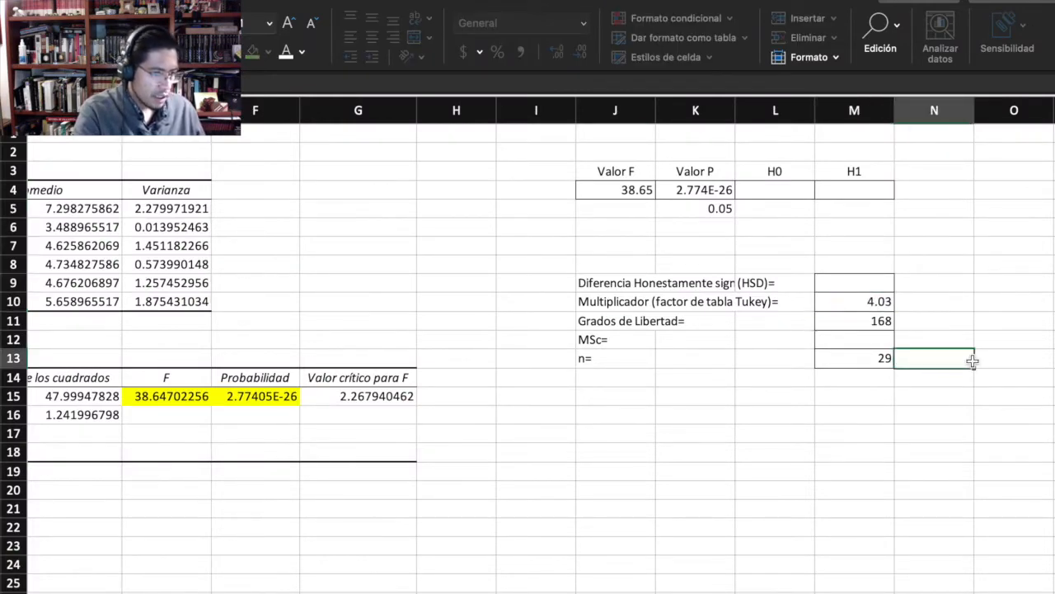
pyautogui.click(843, 304)
pyautogui.moveTo(839, 301); pyautogui.dragTo(841, 322)
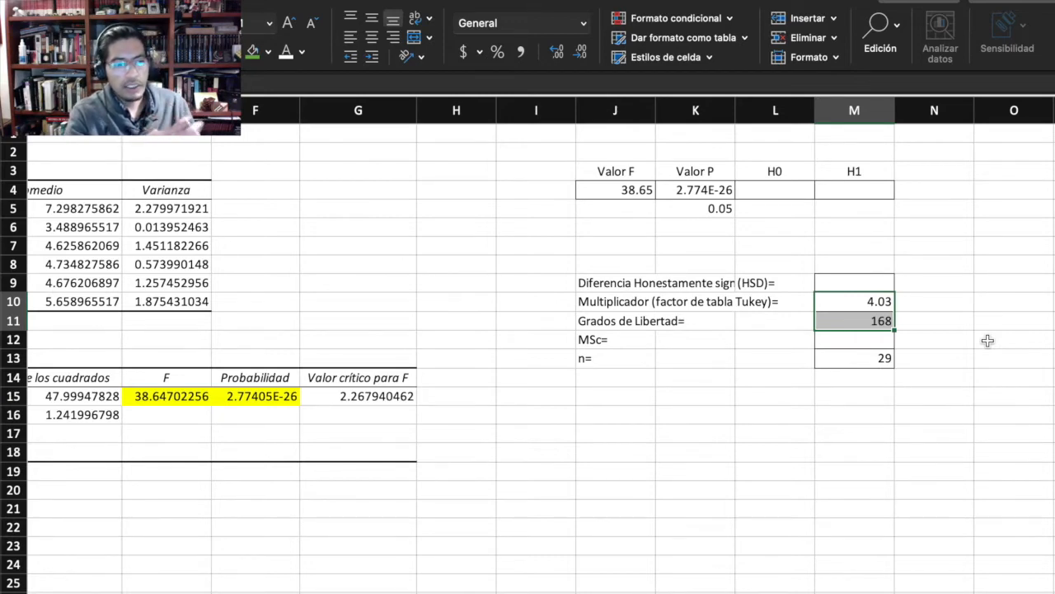
# Step: Correct the label in J12 to "MSe="
pyautogui.click(847, 338)
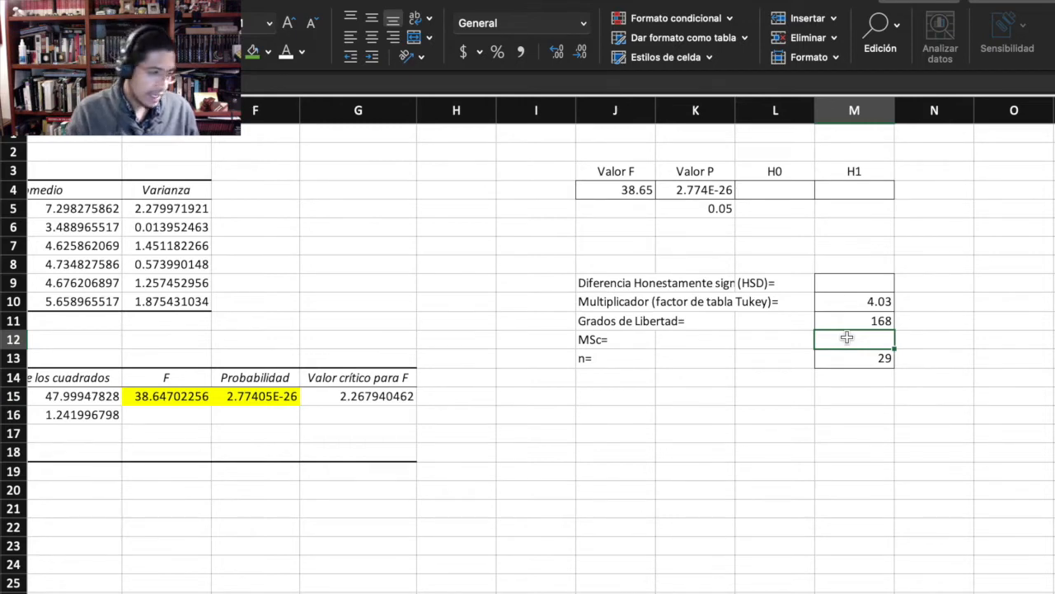
pyautogui.click(618, 338)
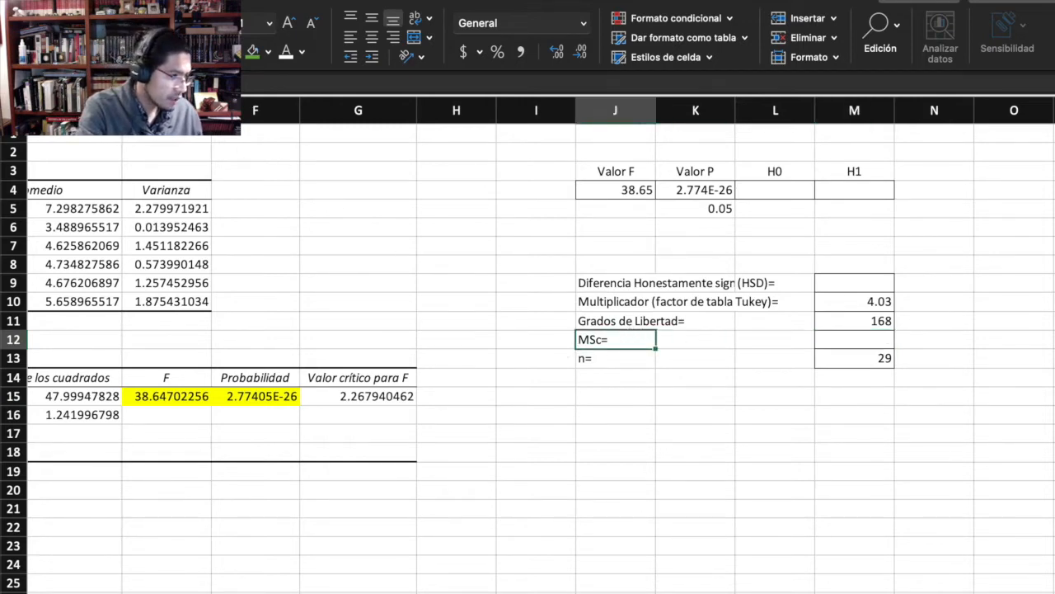
pyautogui.click(169, 83)
pyautogui.press('BackSpace')
pyautogui.write('e')
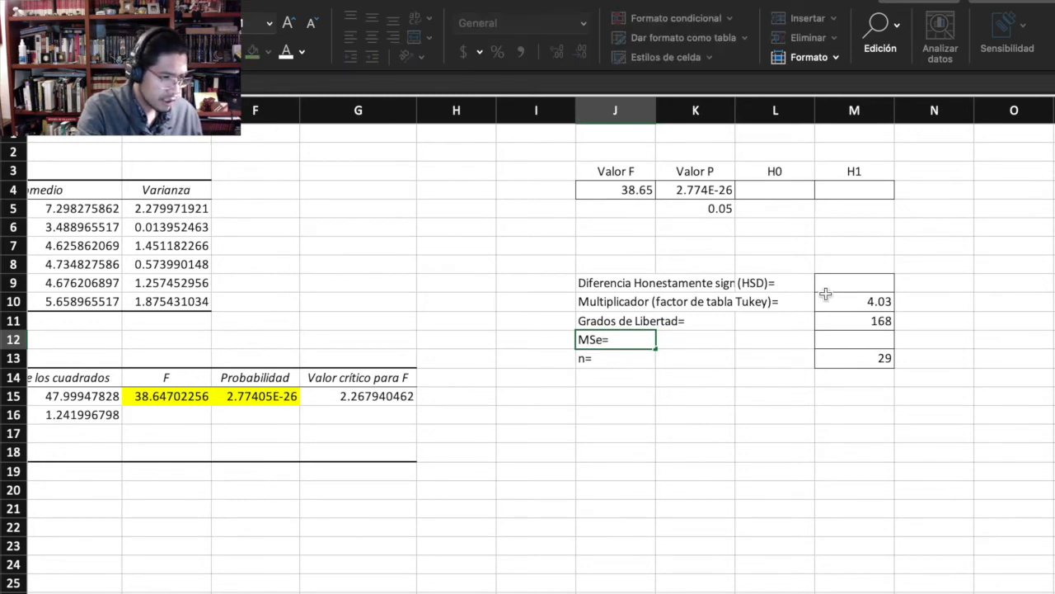
# Step: Begin the MSe formula in M12 with the within-groups sum of squares copied from B16, 208.6554621
pyautogui.click(839, 341)
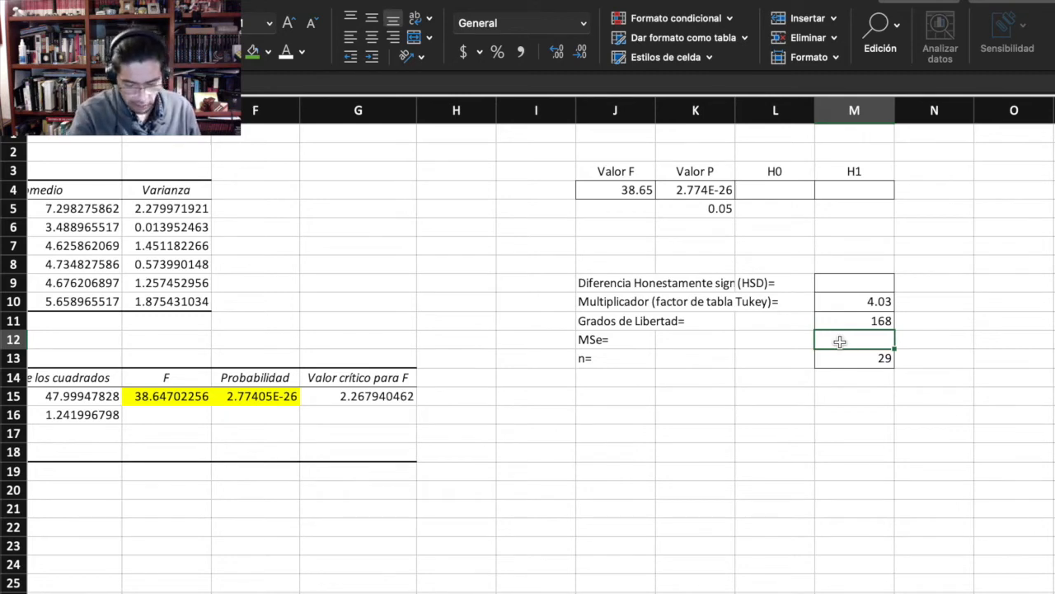
pyautogui.hscroll(-5, 741, 346)
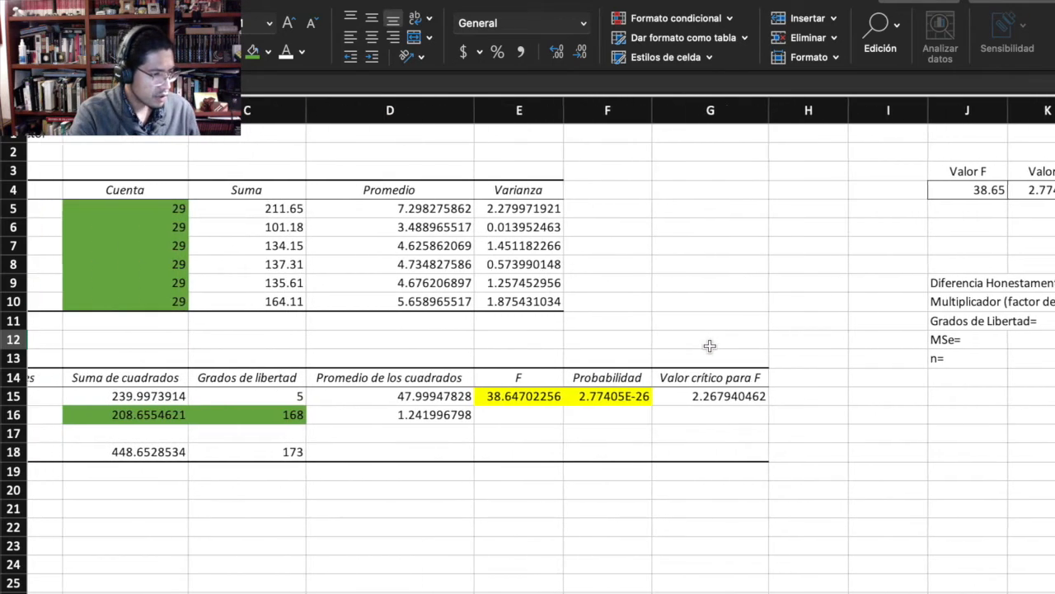
pyautogui.click(179, 415)
pyautogui.hscroll(-2, 180, 415)
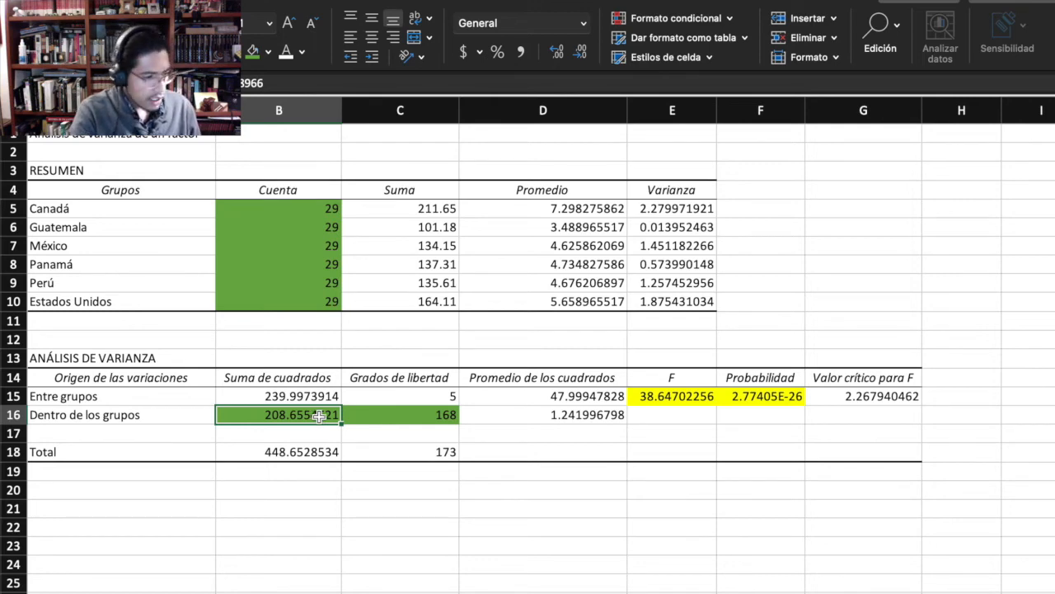
pyautogui.hotkey('ctrl', 'c')
pyautogui.hscroll(8, 717, 347)
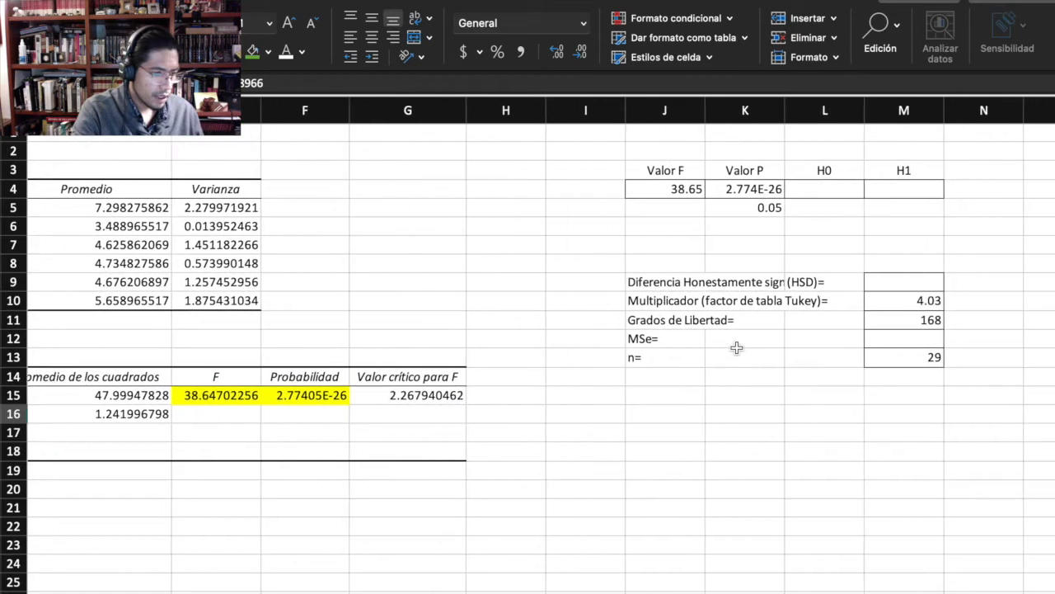
pyautogui.click(907, 343)
pyautogui.write('=')
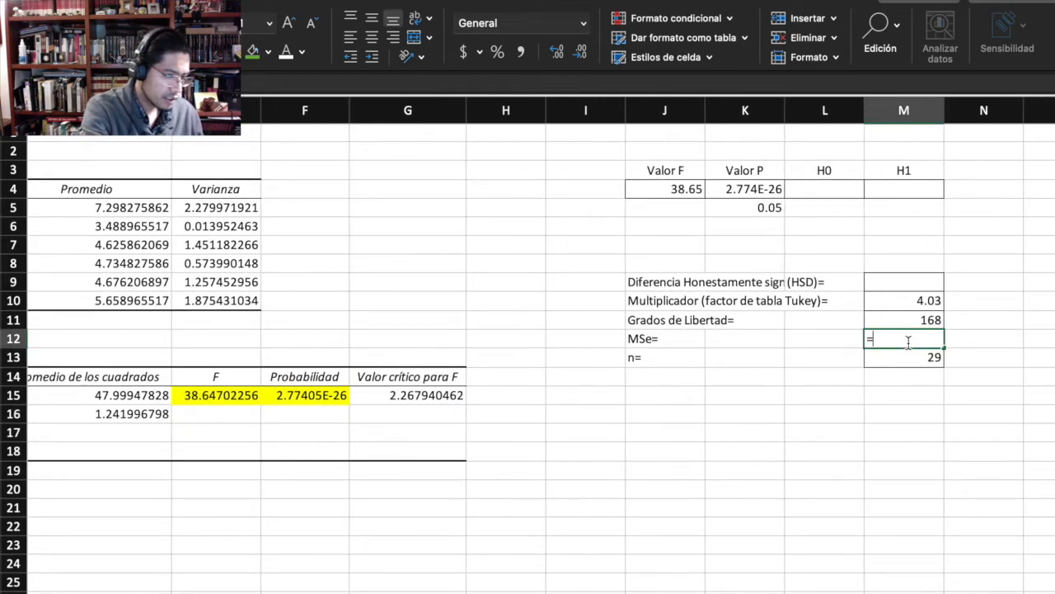
pyautogui.hotkey('ctrl', 'v')
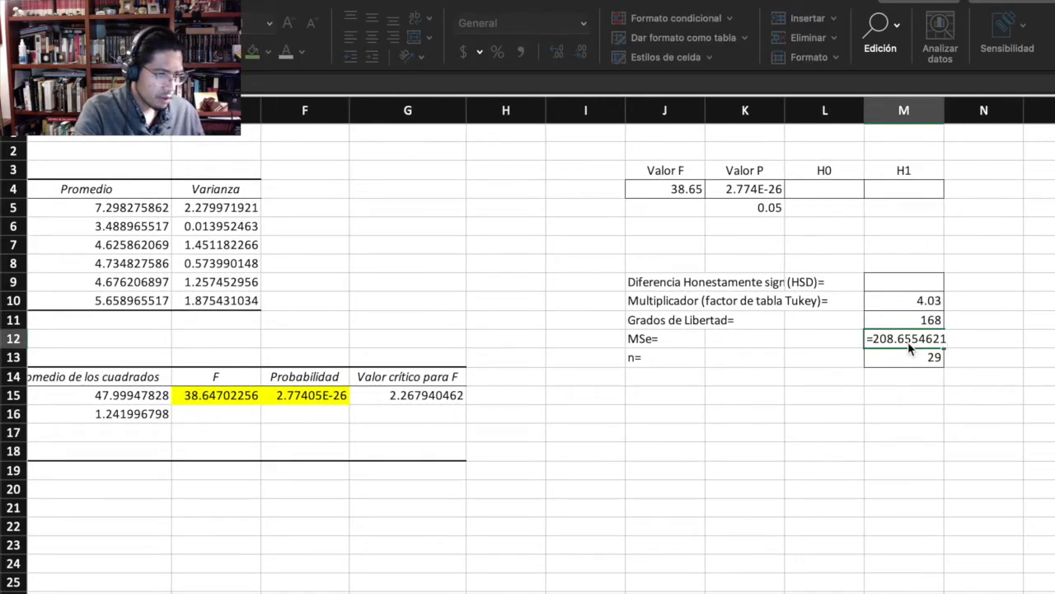
pyautogui.write('/')
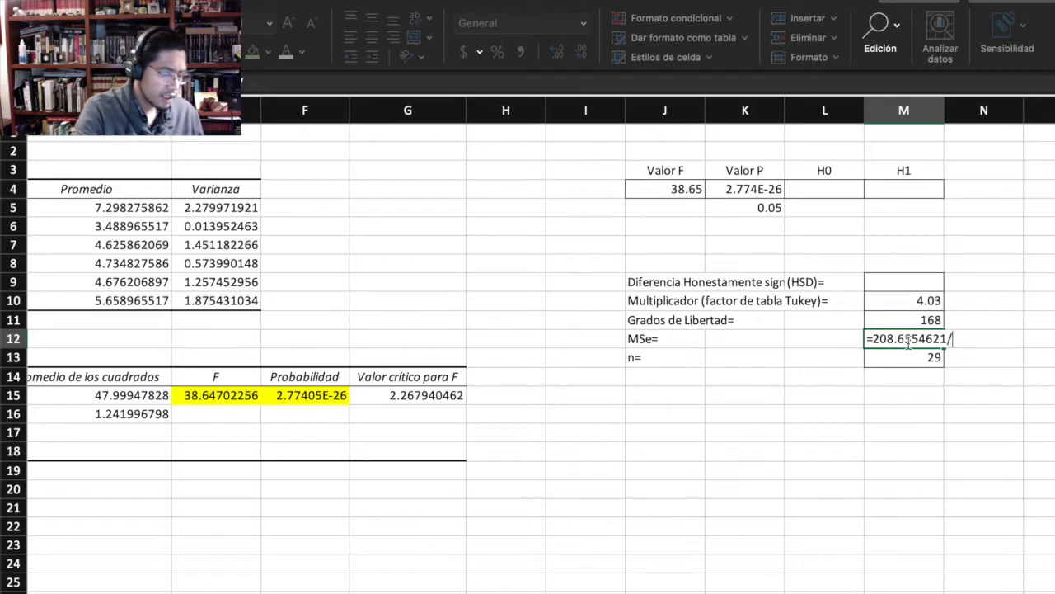
pyautogui.click(924, 358)
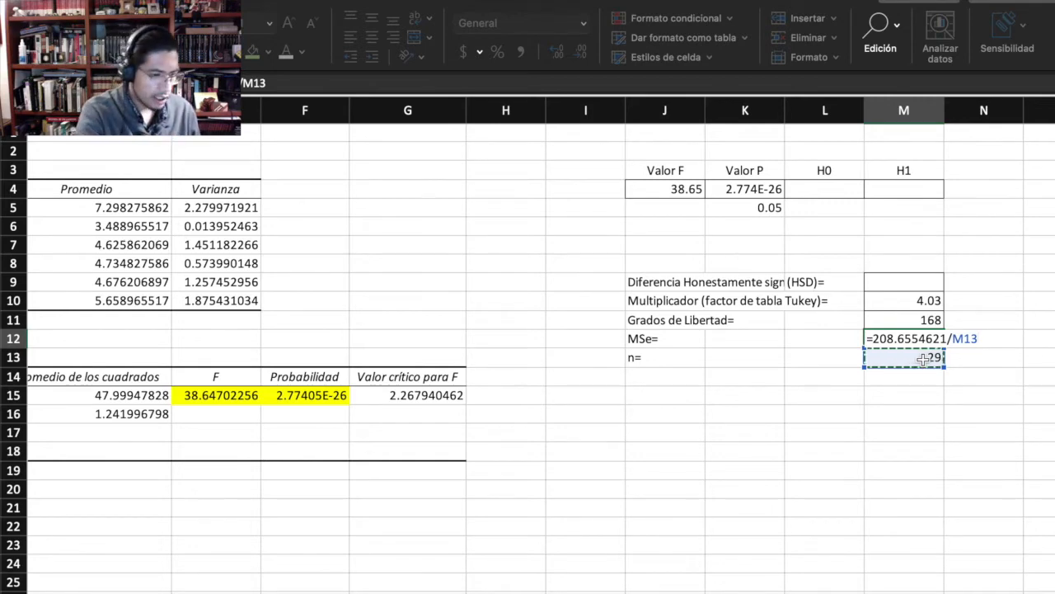
pyautogui.press('BackSpace')
pyautogui.press('BackSpace')
pyautogui.press('BackSpace')
pyautogui.press('BackSpace')
# Step: Complete the MSe formula in M12 by dividing the sum of squares by 168
pyautogui.write('/168')
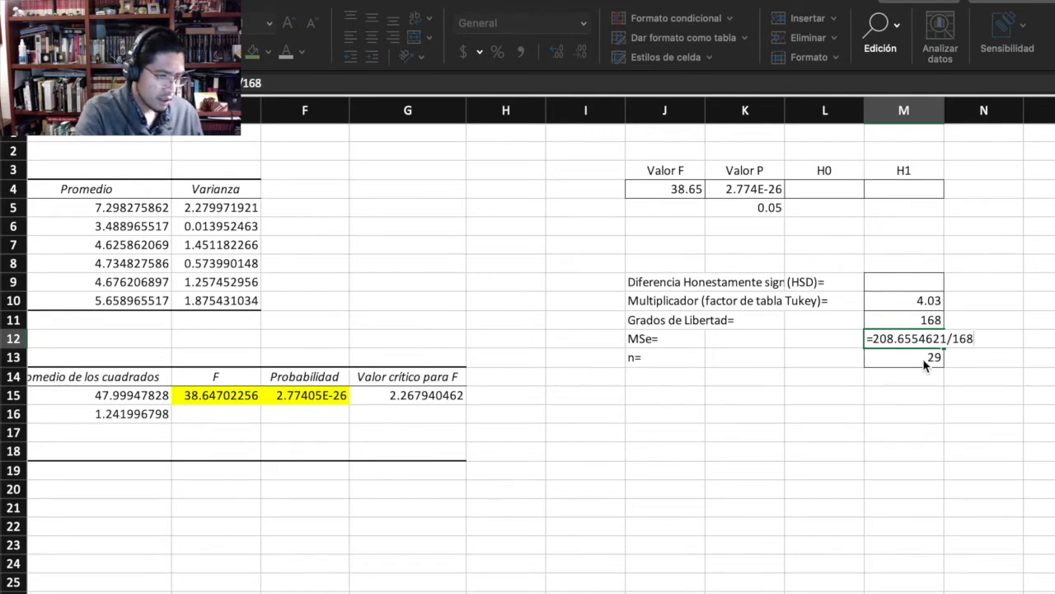
pyautogui.press('Return')
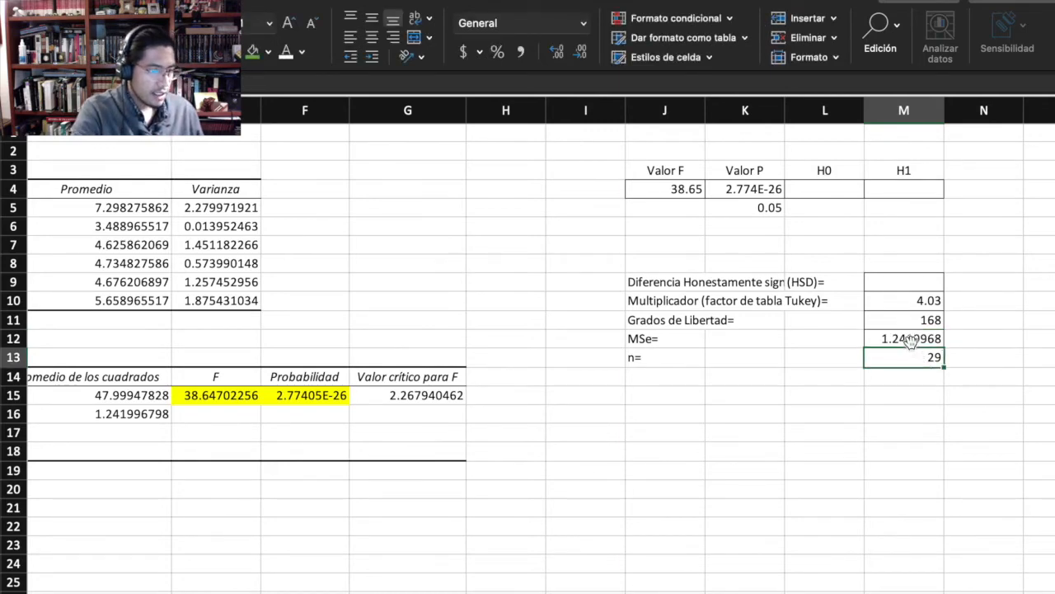
# Step: Reduce the MSe value in M12 to two decimal places
pyautogui.click(907, 339)
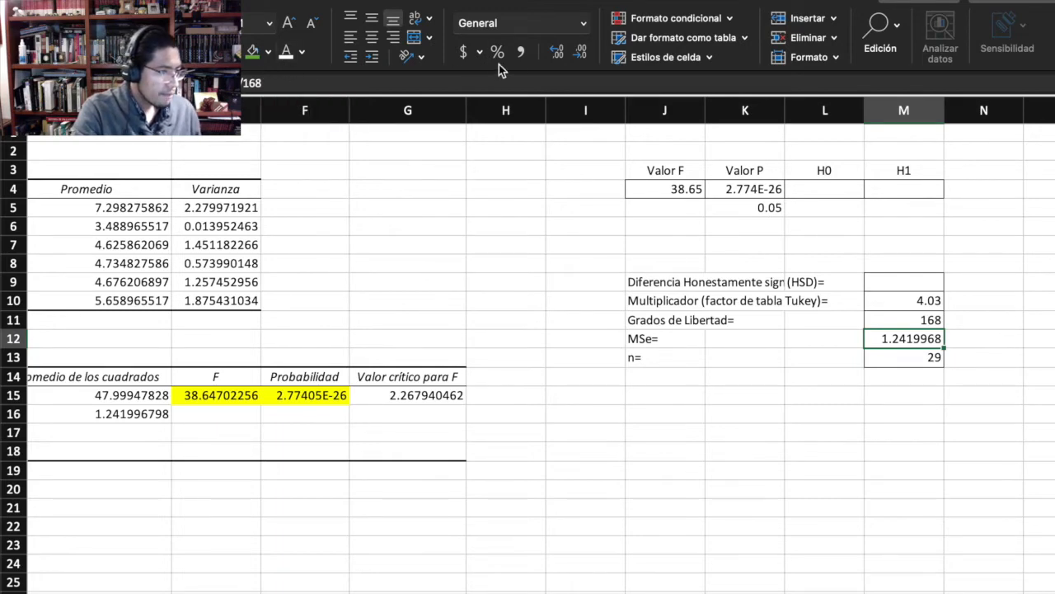
pyautogui.click(582, 54)
pyautogui.click(582, 54)
pyautogui.click(582, 55)
pyautogui.click(582, 54)
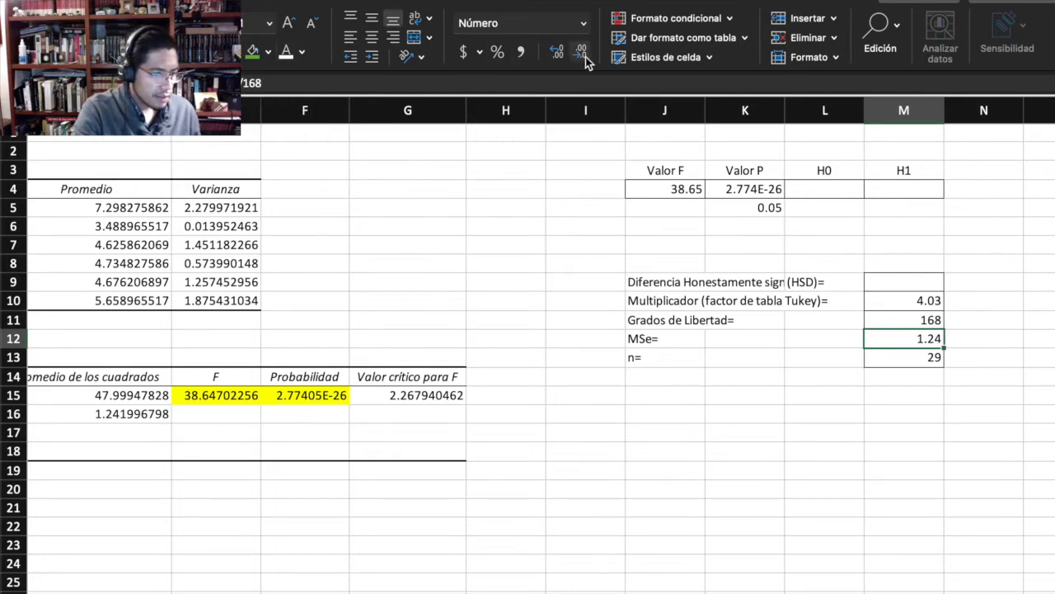
# Step: Enter the HSD formula =M10*(RAIZ(M12/M13)) in M9, accepting the suggested parenthesis correction
pyautogui.click(896, 284)
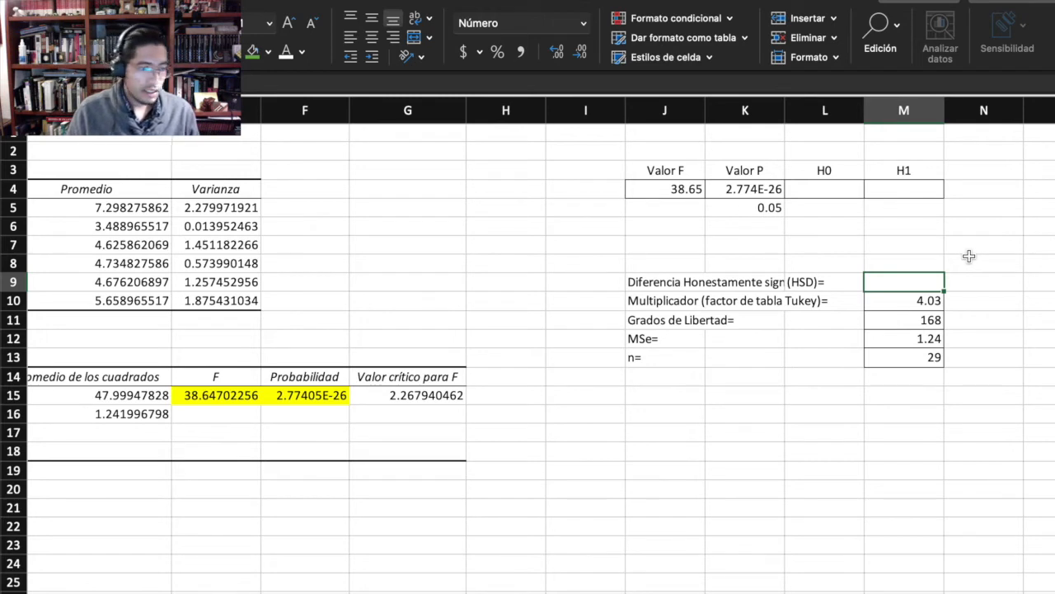
pyautogui.write('=')
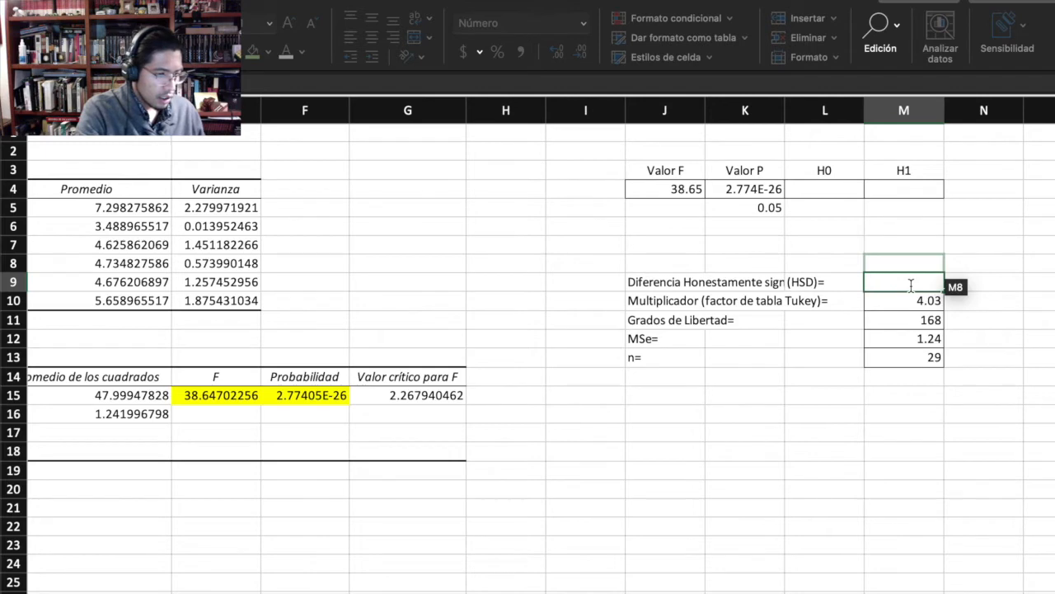
pyautogui.click(894, 305)
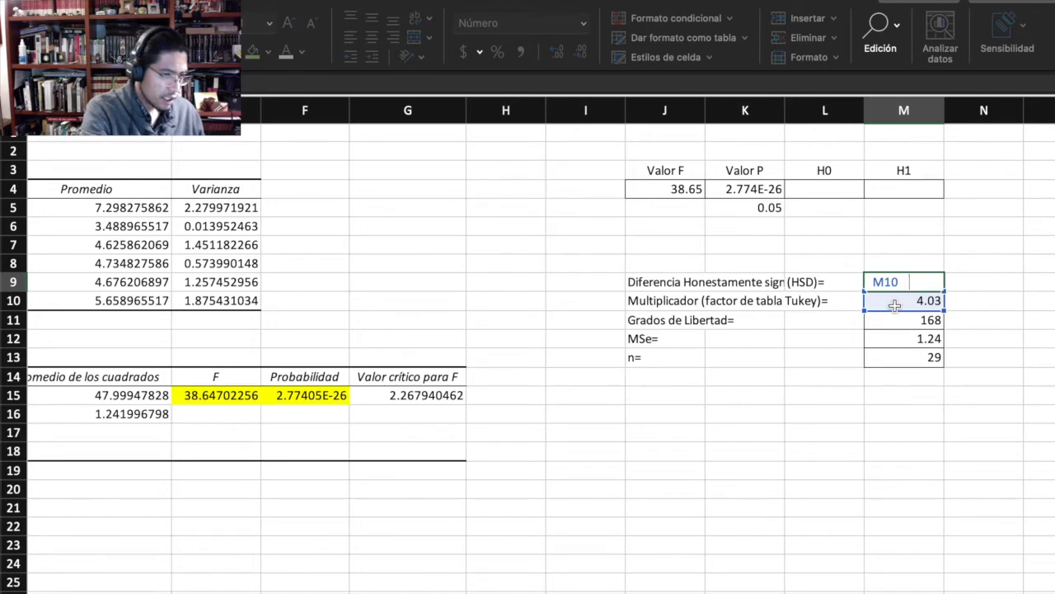
pyautogui.write('RAI')
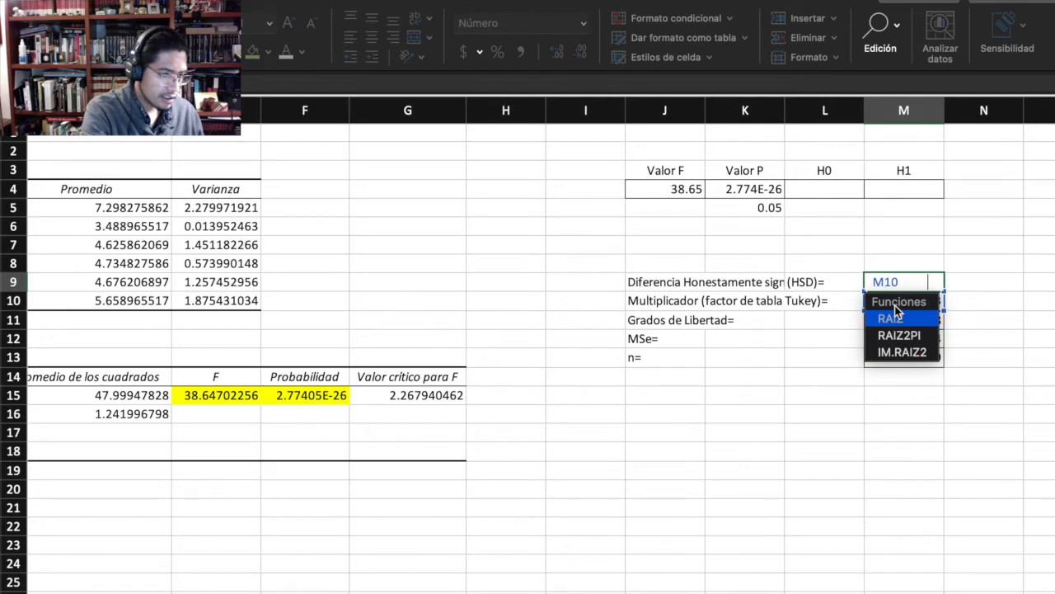
pyautogui.press('Tab')
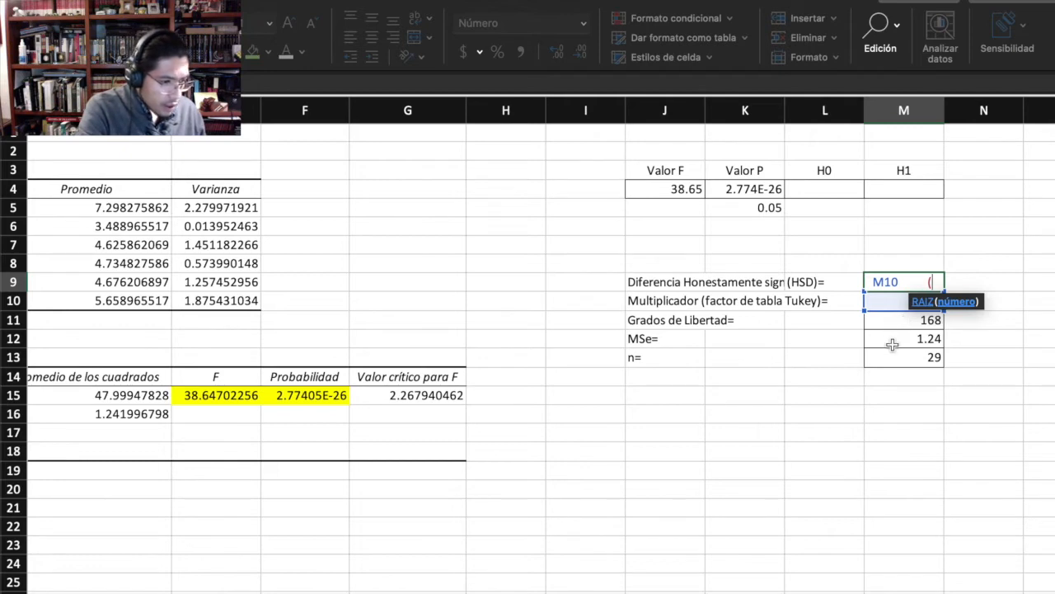
pyautogui.click(892, 343)
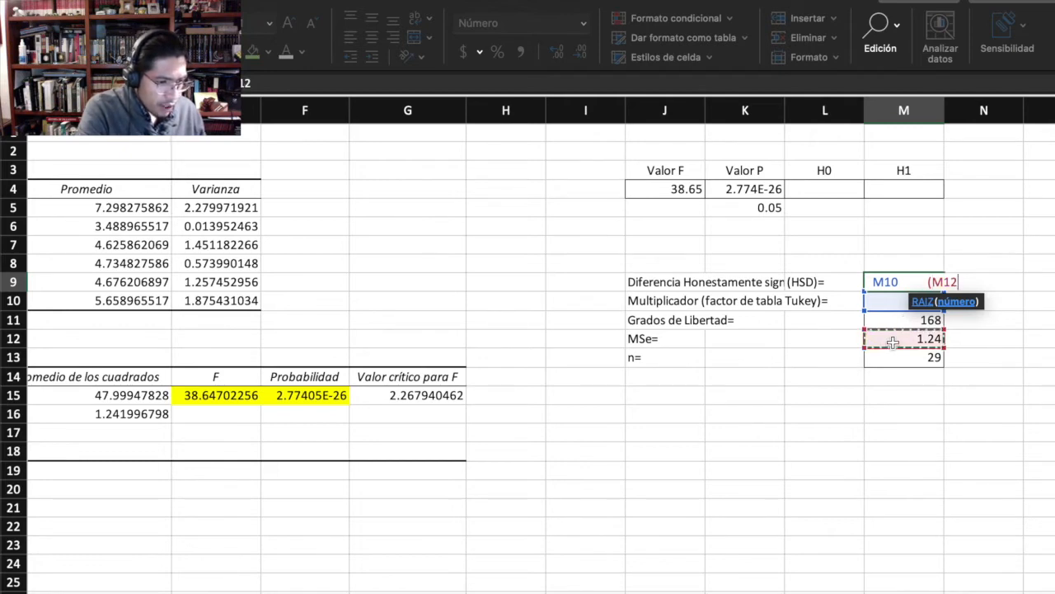
pyautogui.write('/')
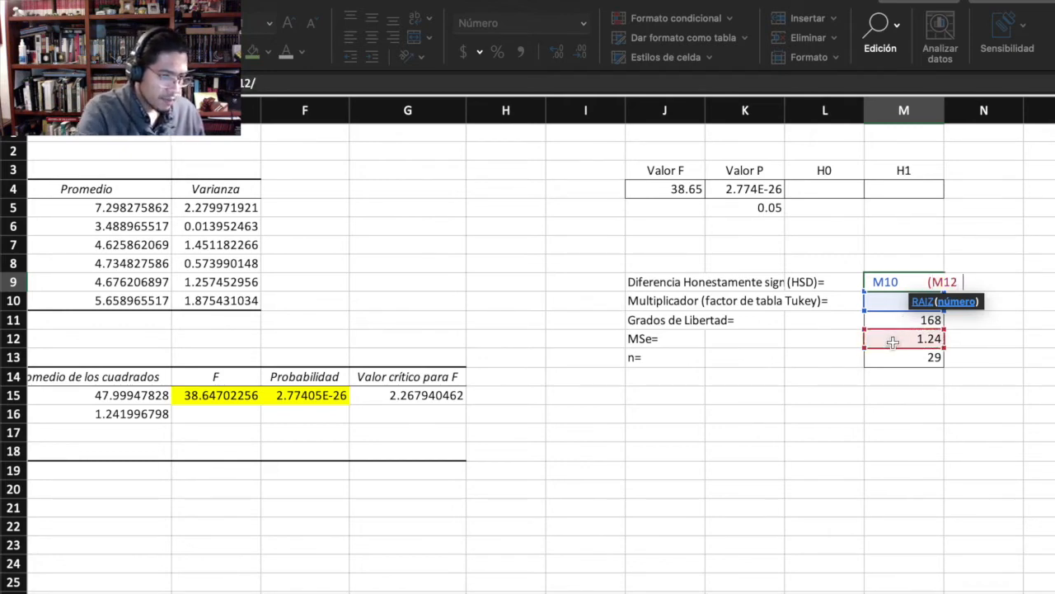
pyautogui.click(898, 360)
pyautogui.write(')')
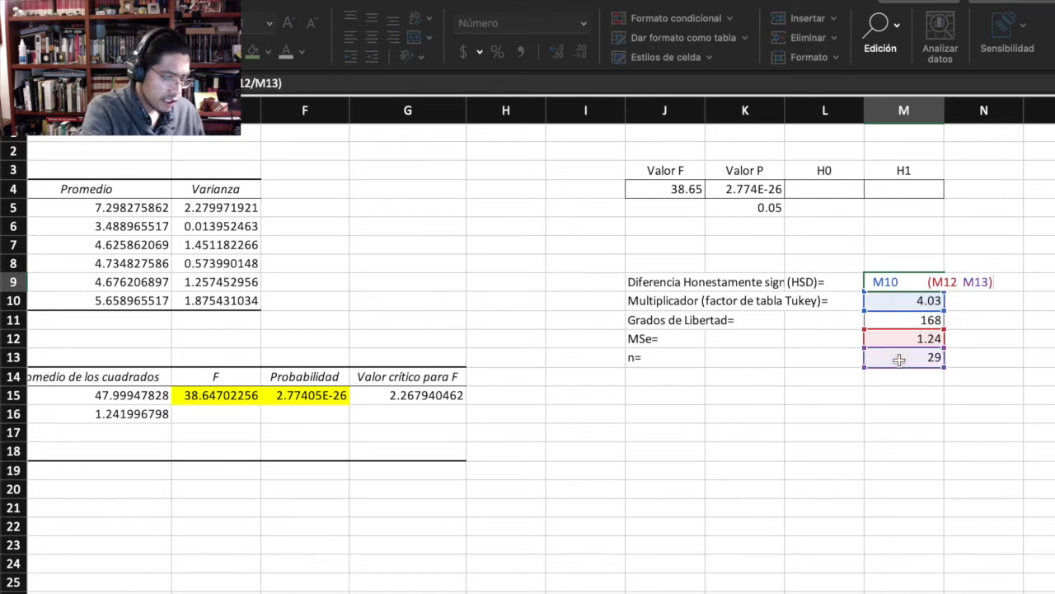
pyautogui.press('Return')
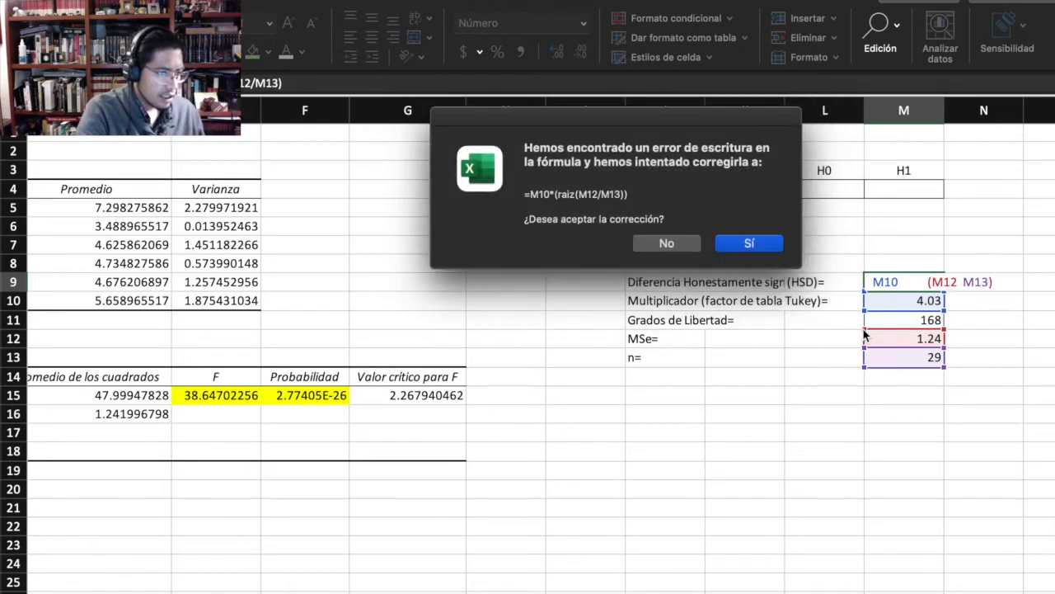
pyautogui.click(778, 242)
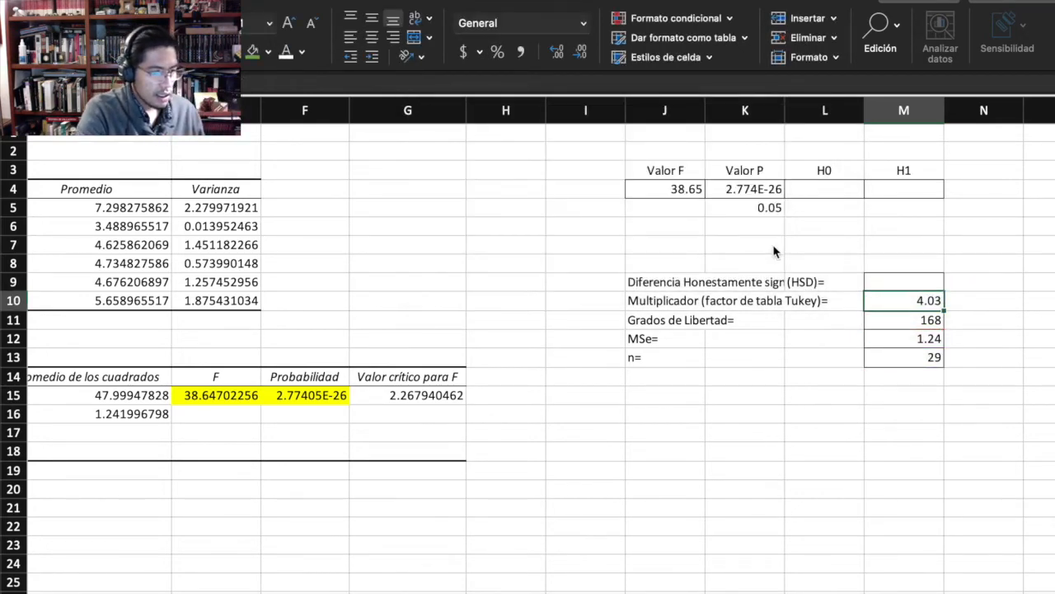
# Step: Set the font colour of the HSD result in M9 to black
pyautogui.click(910, 279)
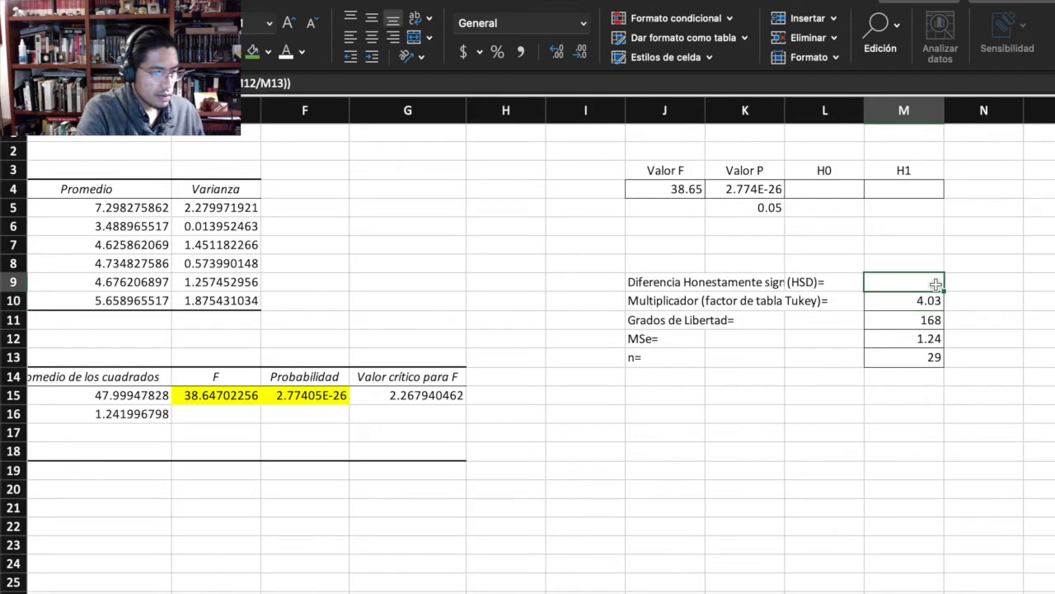
pyautogui.click(302, 52)
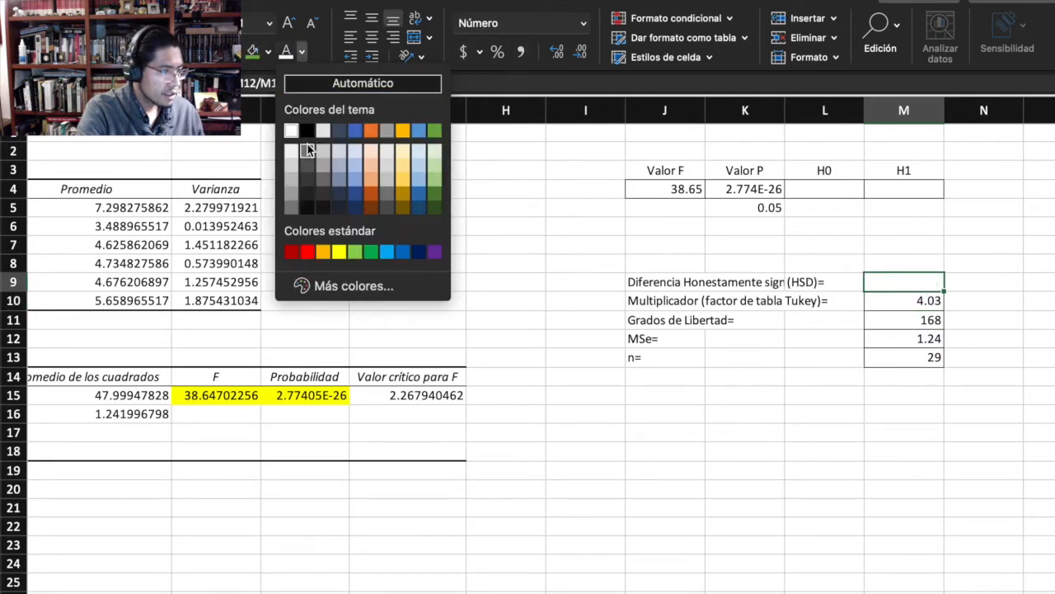
pyautogui.click(307, 130)
pyautogui.click(1043, 319)
# Step: Fill the HSD result cell M9 with orange
pyautogui.click(932, 283)
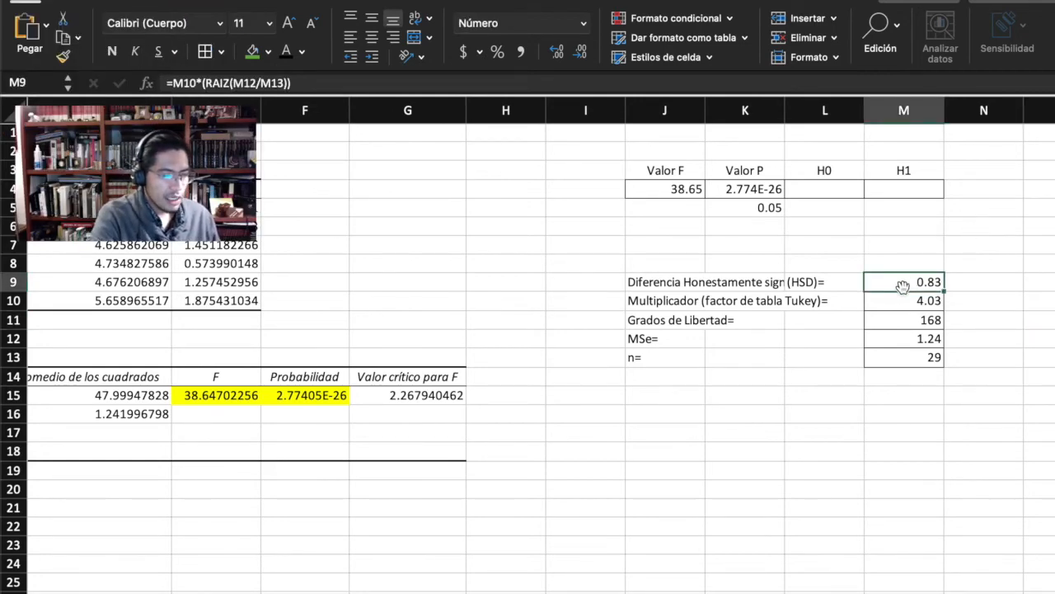
pyautogui.click(268, 53)
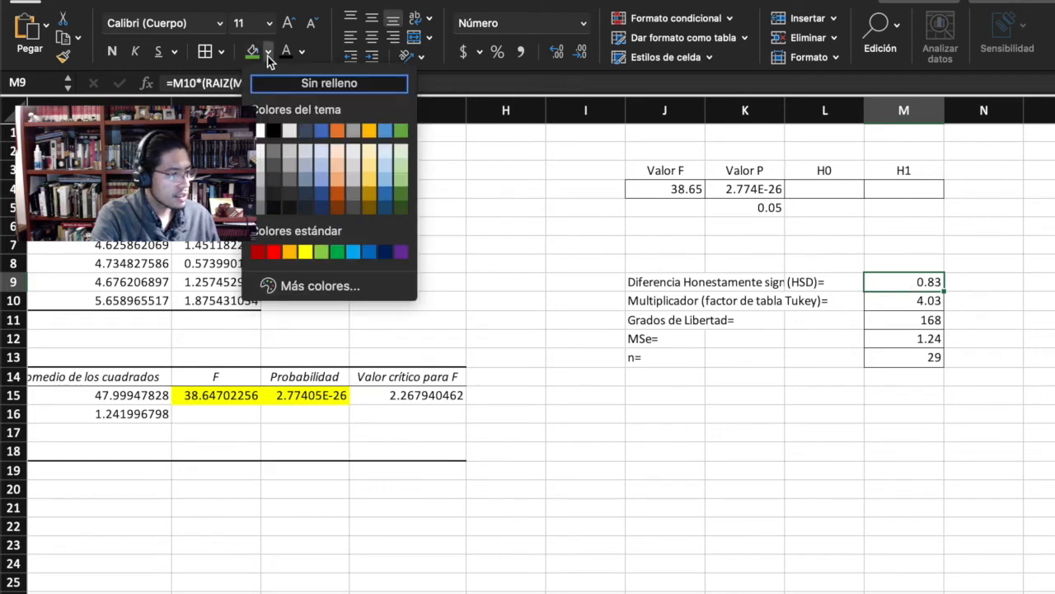
pyautogui.click(337, 132)
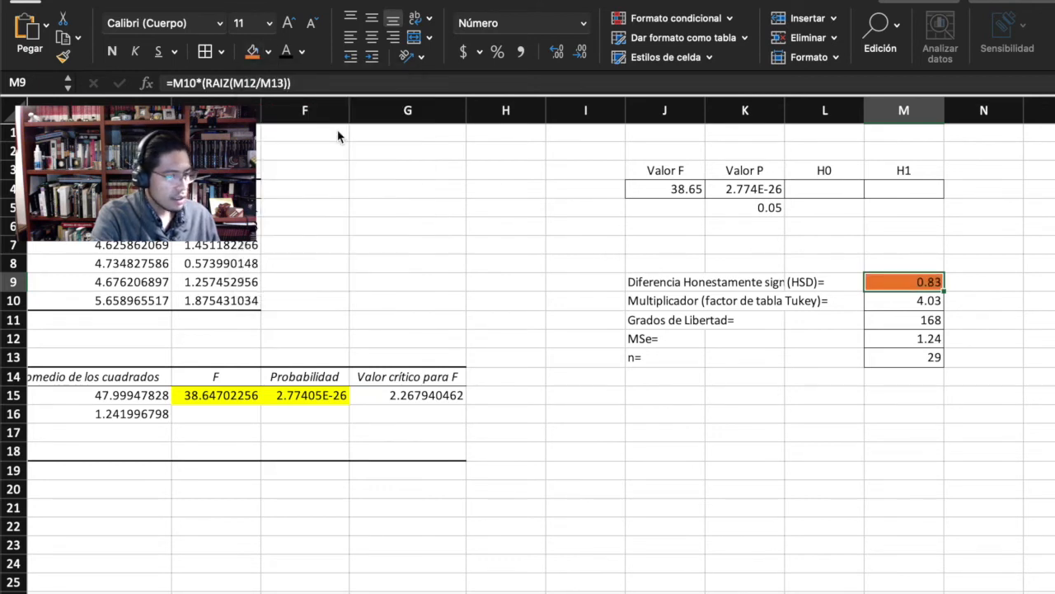
pyautogui.click(962, 404)
pyautogui.click(919, 282)
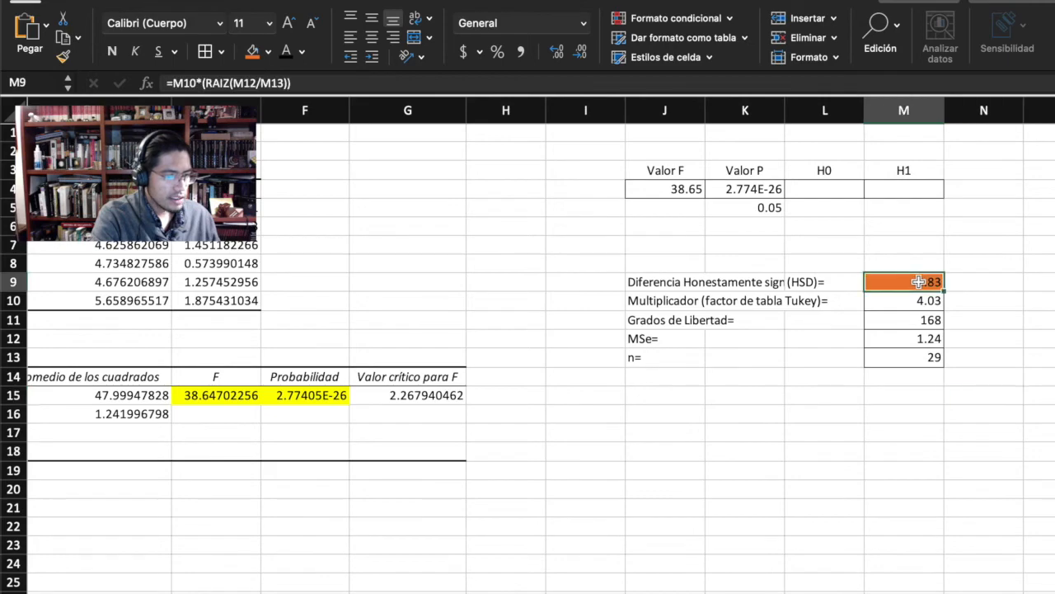
pyautogui.scroll(-5, 772, 384)
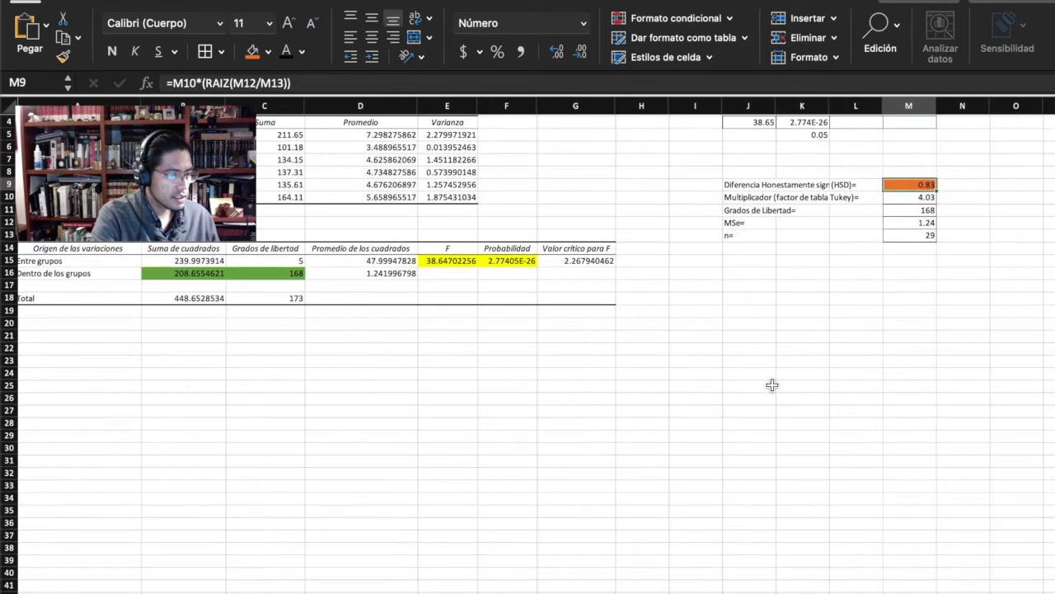
pyautogui.scroll(-3, 772, 385)
pyautogui.scroll(6, 772, 385)
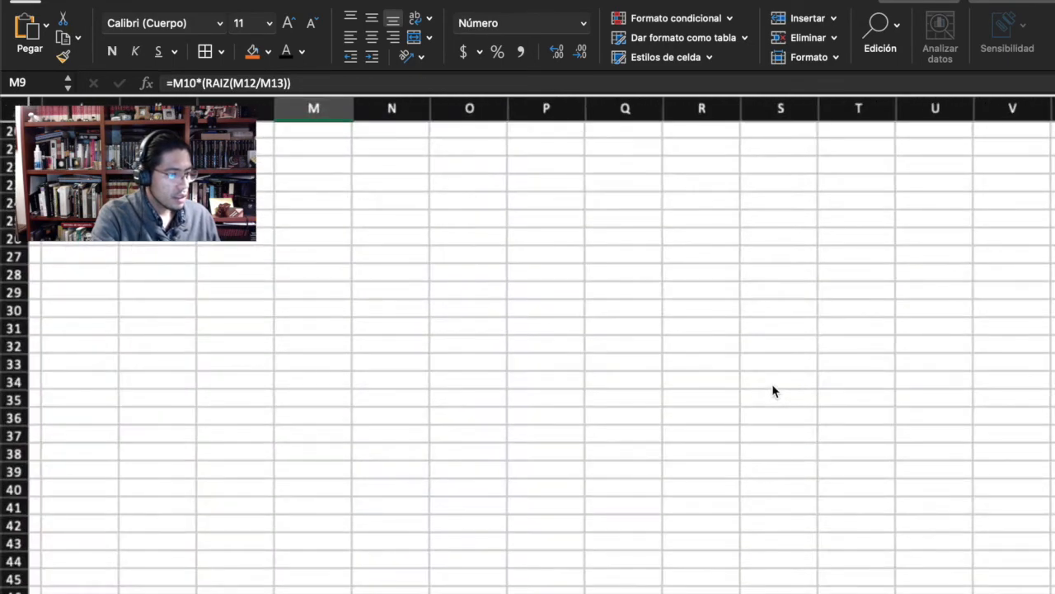
pyautogui.hscroll(-10, 771, 383)
pyautogui.scroll(6, 772, 383)
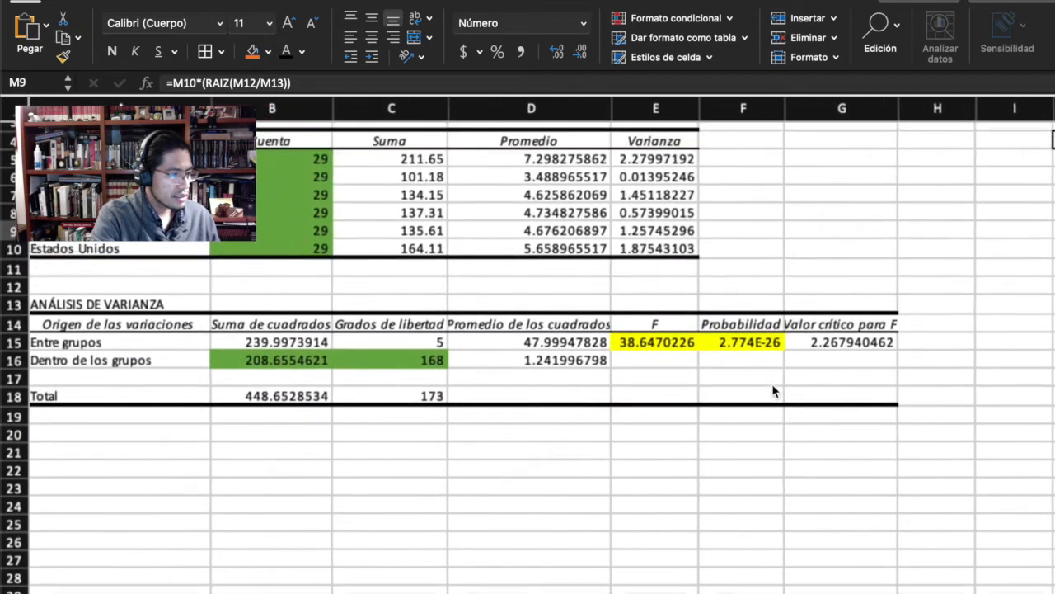
pyautogui.hscroll(8, 771, 383)
pyautogui.scroll(2, 771, 384)
pyautogui.hscroll(-2, 772, 383)
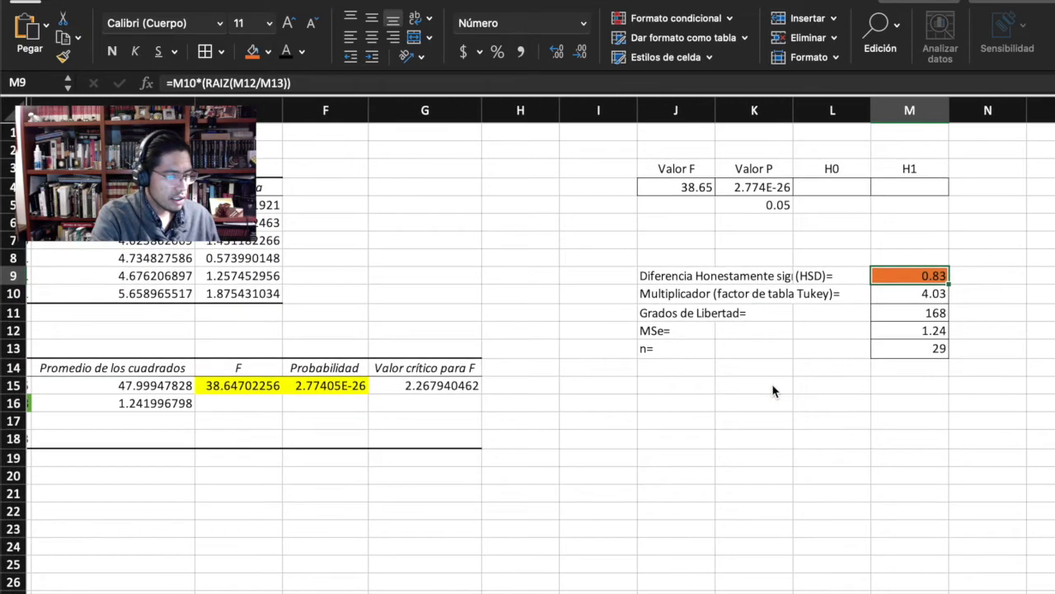
# Step: Copy the Tukey block J9:M13 and paste it over the empty Tukey table starting at K12 on the data sheet
pyautogui.hscroll(2, 772, 383)
pyautogui.moveTo(587, 277); pyautogui.dragTo(836, 348)
pyautogui.moveTo(841, 280); pyautogui.dragTo(837, 348)
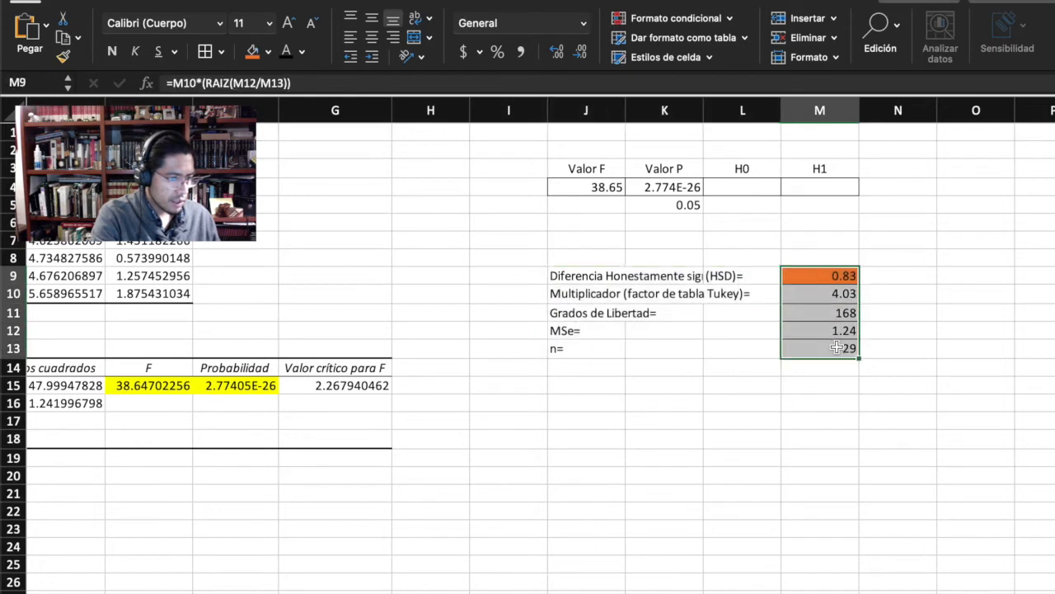
pyautogui.moveTo(582, 283); pyautogui.dragTo(792, 348)
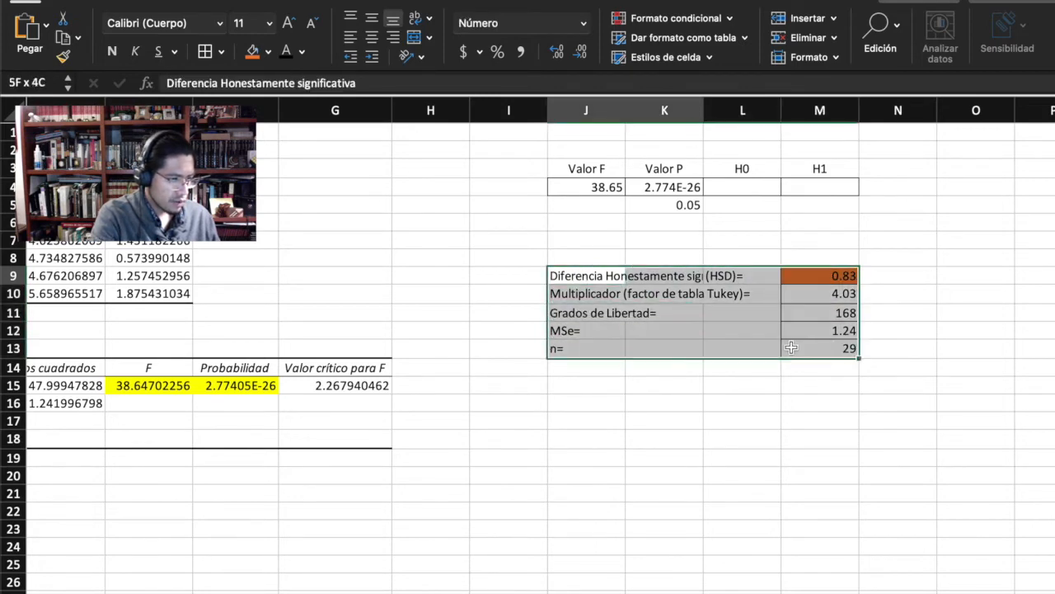
pyautogui.press('super+c')
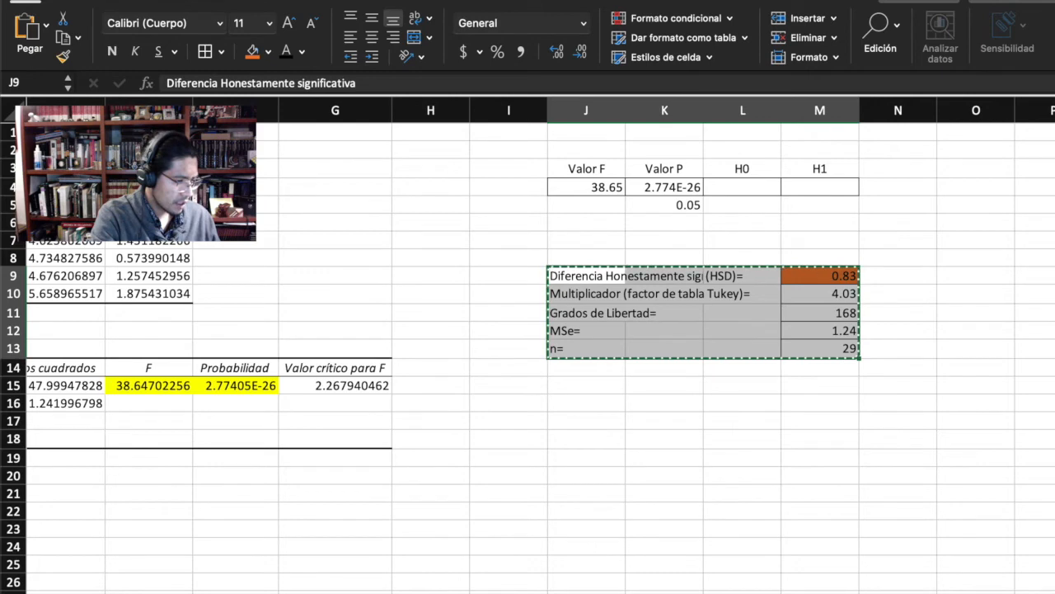
pyautogui.hotkey('ctrl', 'pagedown')
pyautogui.click(695, 314)
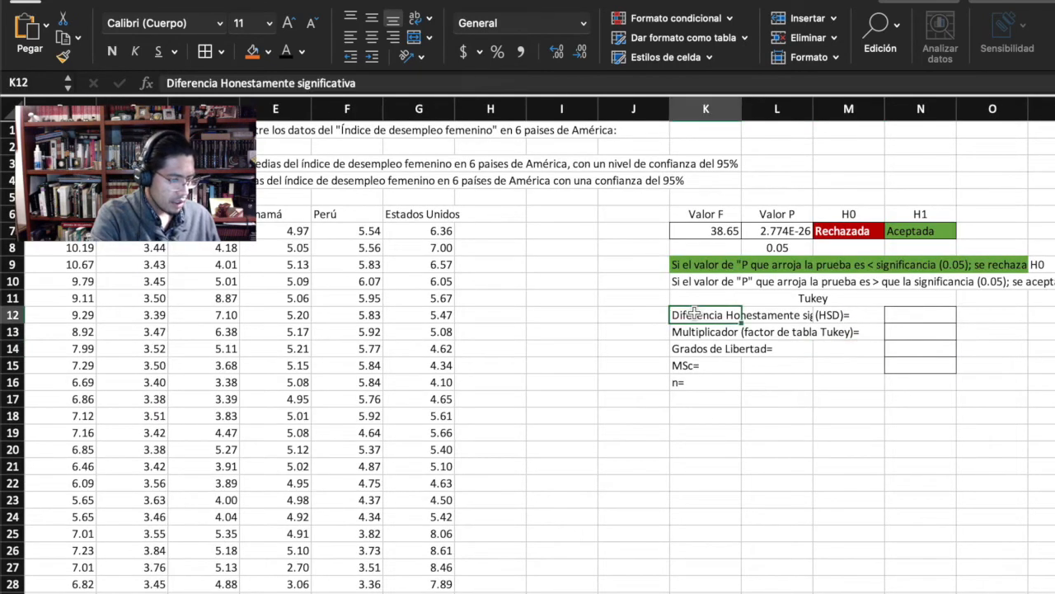
pyautogui.press('super+v')
pyautogui.hscroll(3, 816, 408)
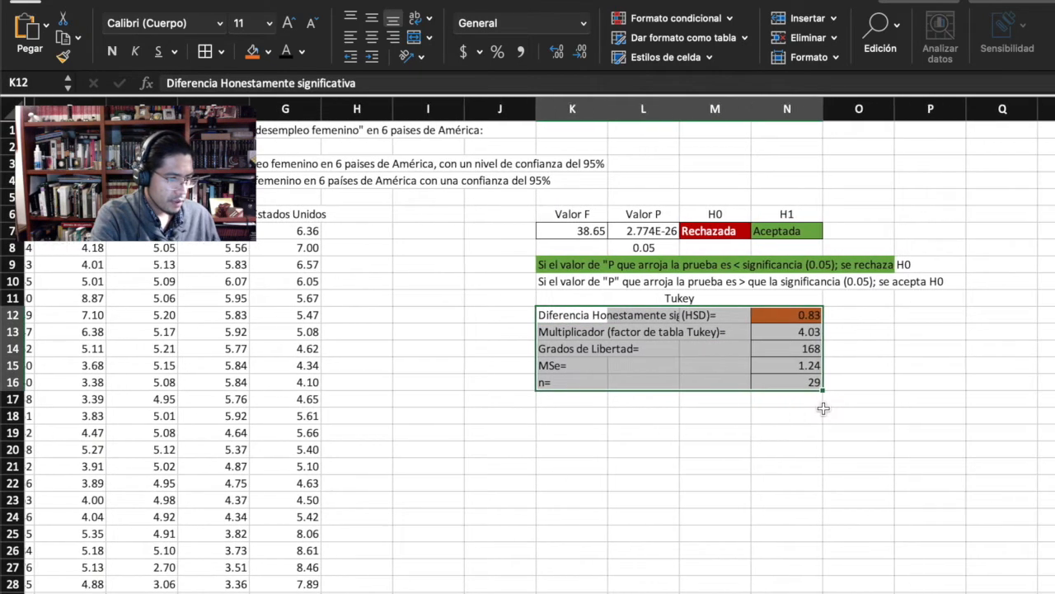
pyautogui.click(907, 343)
# Step: Calculate the first country's average in B36 below its data with =PROMEDIO(B7:B35)
pyautogui.scroll(-5, 907, 343)
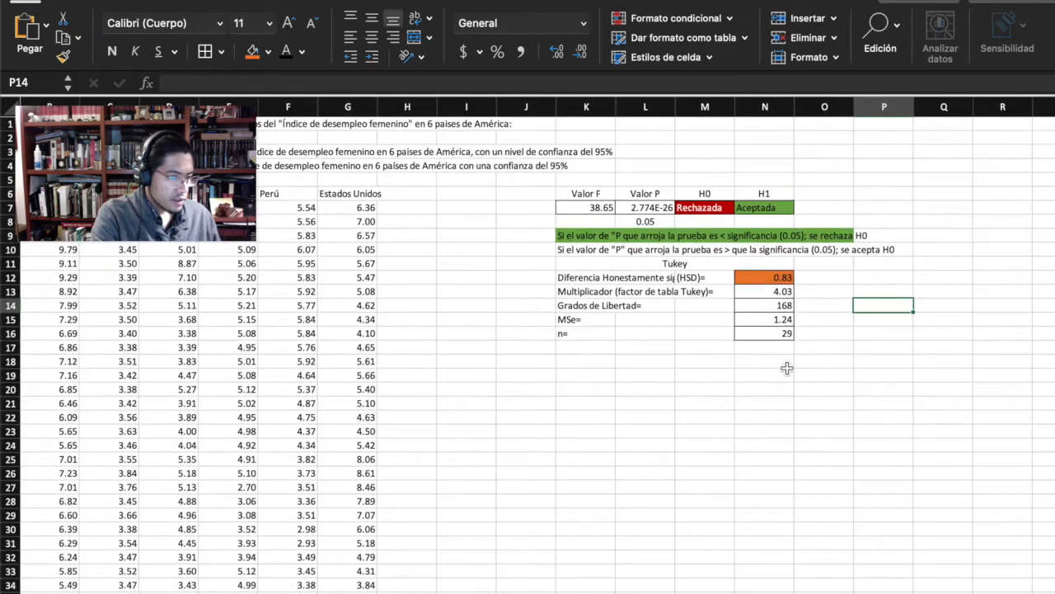
pyautogui.scroll(1, 787, 369)
pyautogui.hscroll(-1, 788, 368)
pyautogui.scroll(-2, 787, 369)
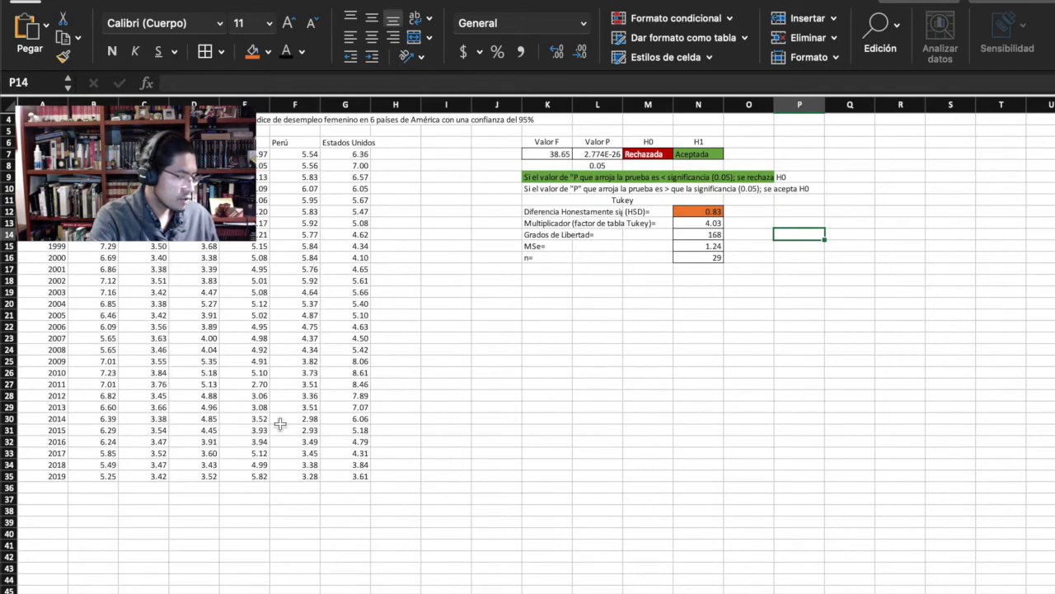
pyautogui.click(107, 486)
pyautogui.write('=')
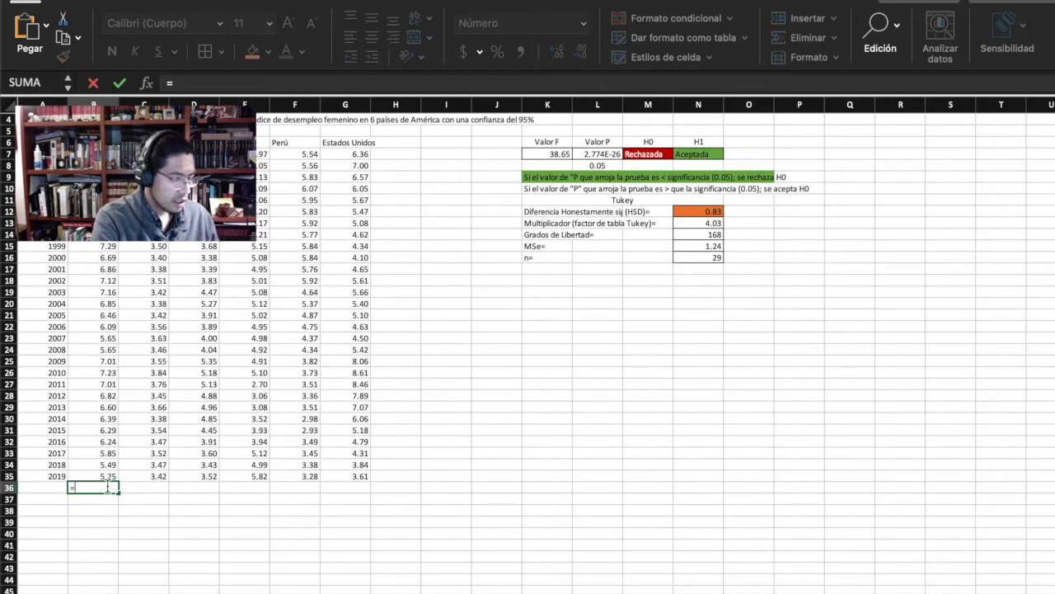
pyautogui.write('promedio(')
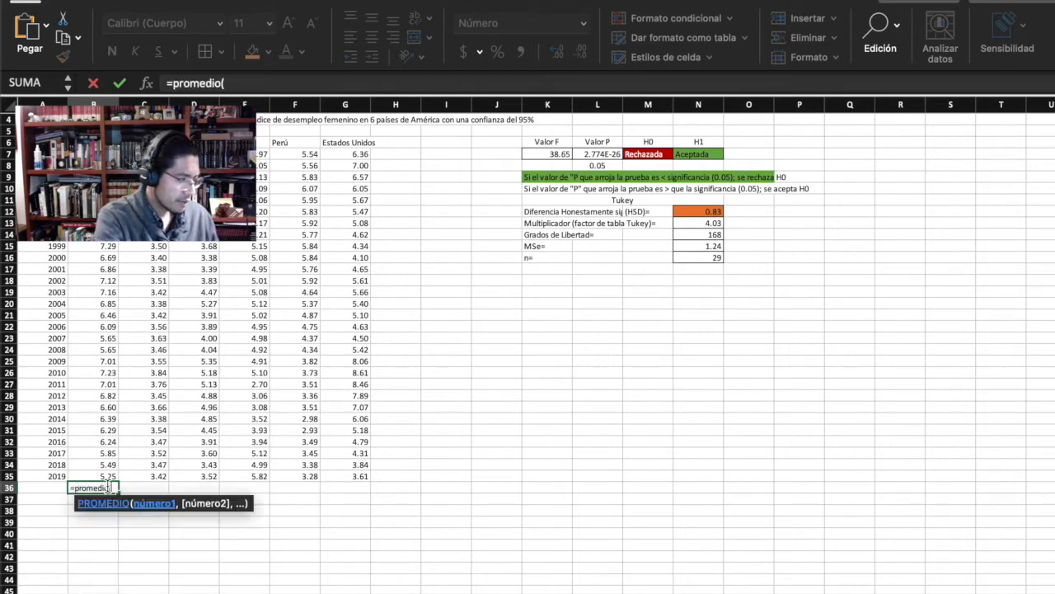
pyautogui.moveTo(93, 154); pyautogui.dragTo(105, 474)
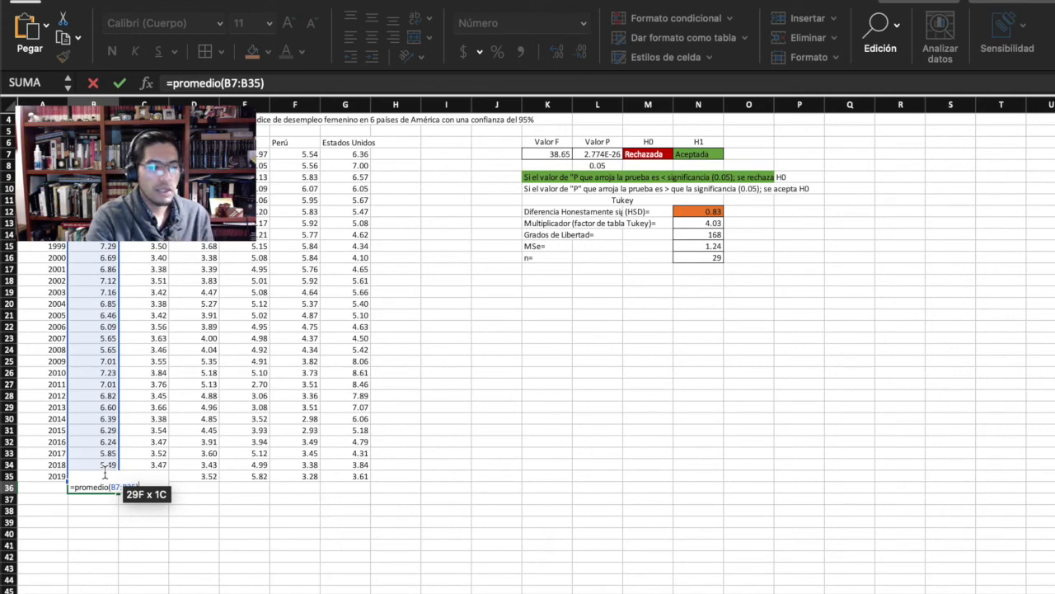
pyautogui.moveTo(105, 473); pyautogui.dragTo(105, 477)
pyautogui.press('Return')
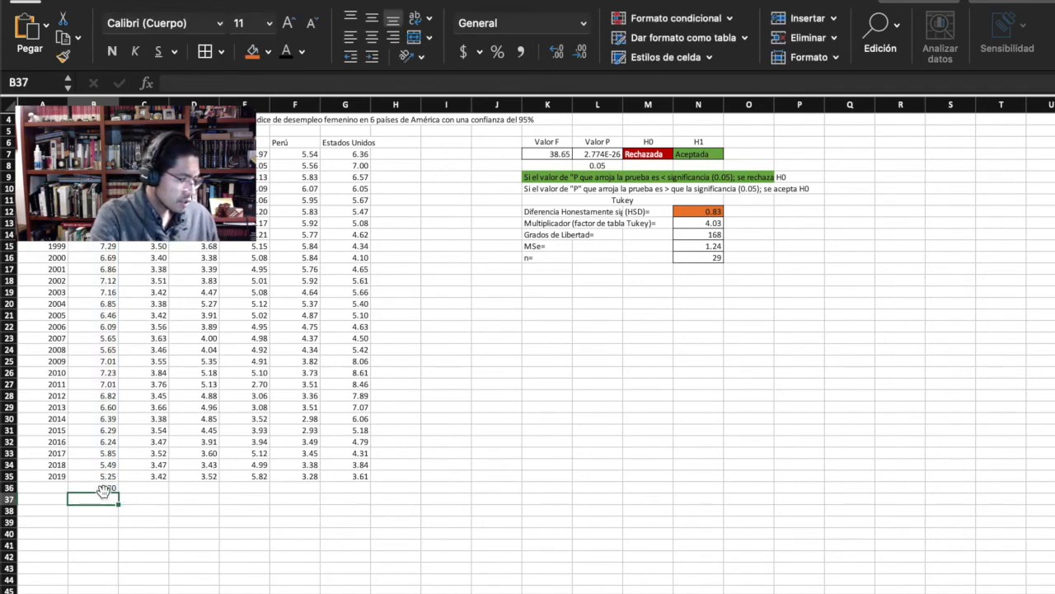
# Step: Extend the average formula from B36 across to G36 for the other five countries
pyautogui.click(111, 488)
pyautogui.moveTo(118, 492); pyautogui.dragTo(356, 493)
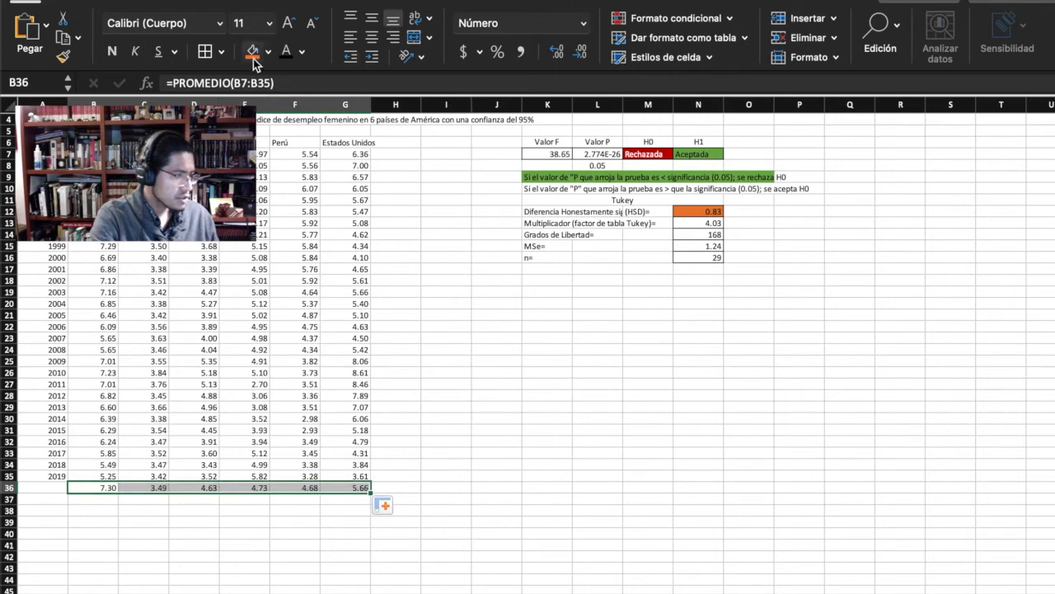
pyautogui.click(459, 400)
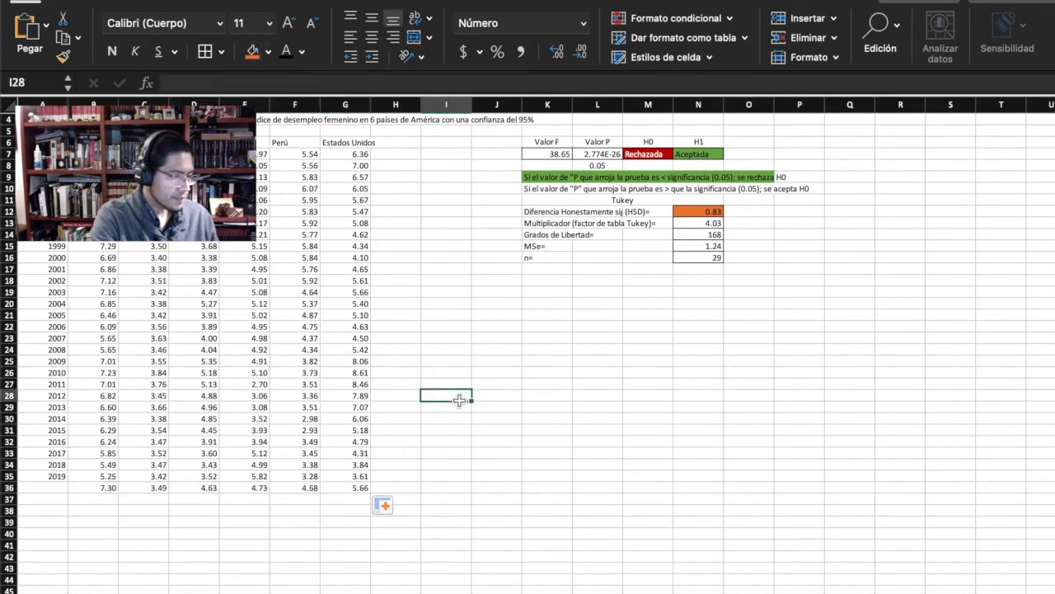
# Step: Label the averages row by entering "Promedio" in A36
pyautogui.click(55, 488)
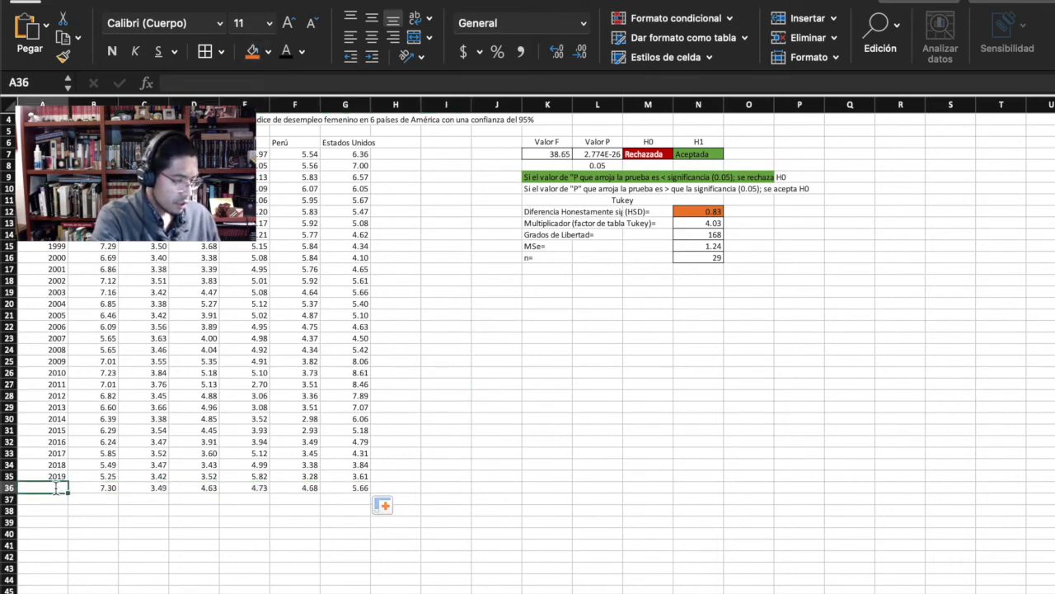
pyautogui.write('Proimedio')
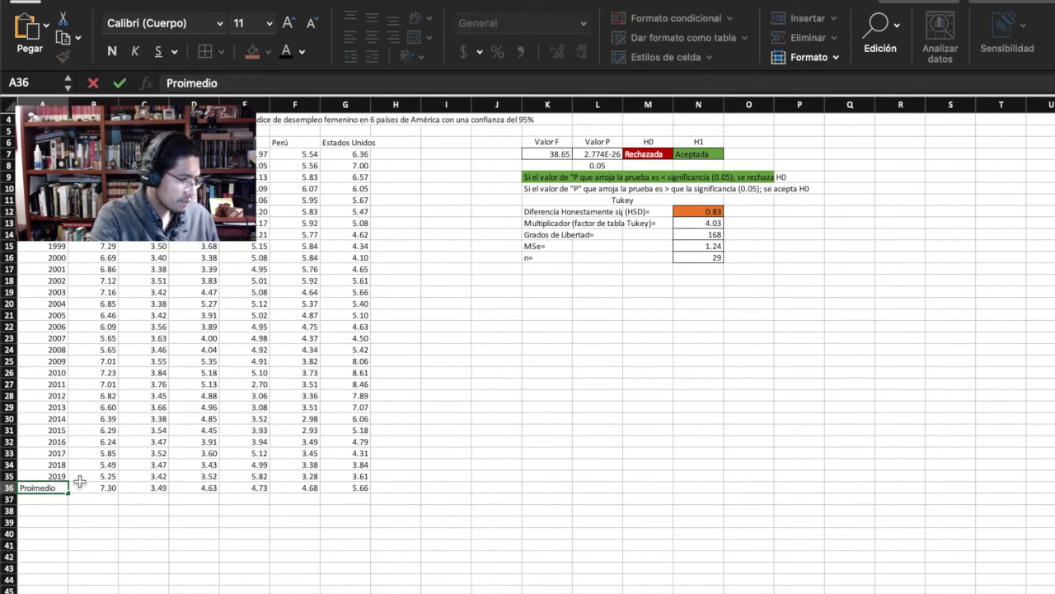
pyautogui.click(186, 83)
pyautogui.press('BackSpace')
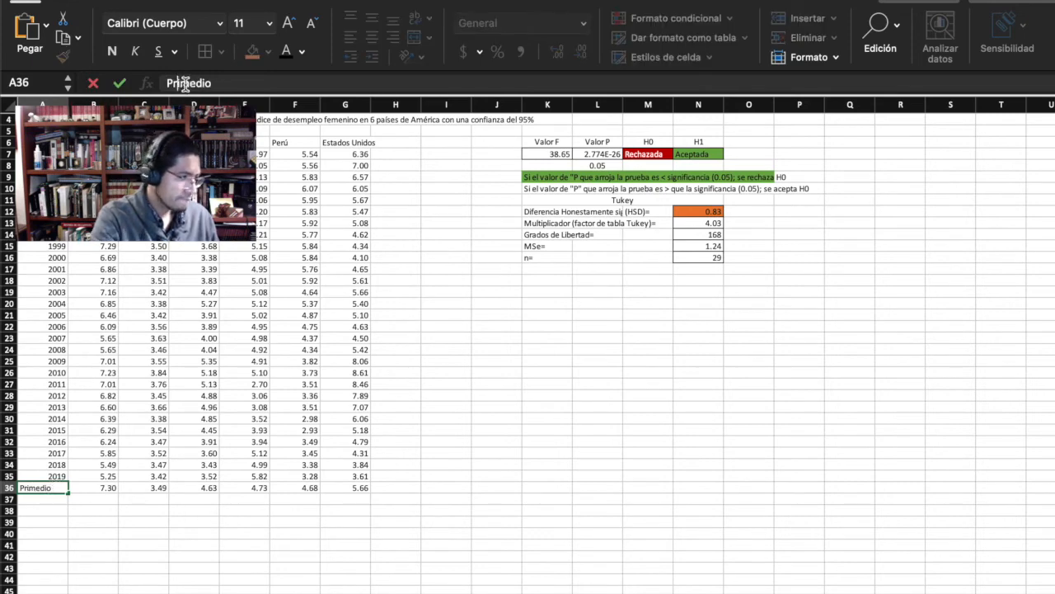
pyautogui.press('BackSpace')
pyautogui.write('o')
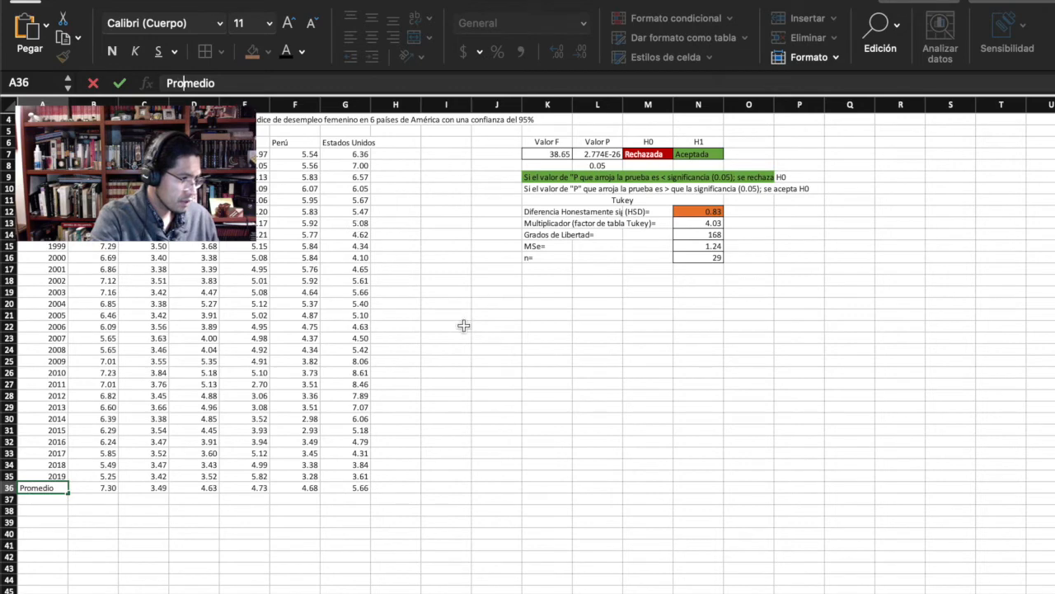
pyautogui.click(624, 492)
# Step: Fill the country averages in B36:G36 with light blue
pyautogui.moveTo(107, 488); pyautogui.dragTo(355, 487)
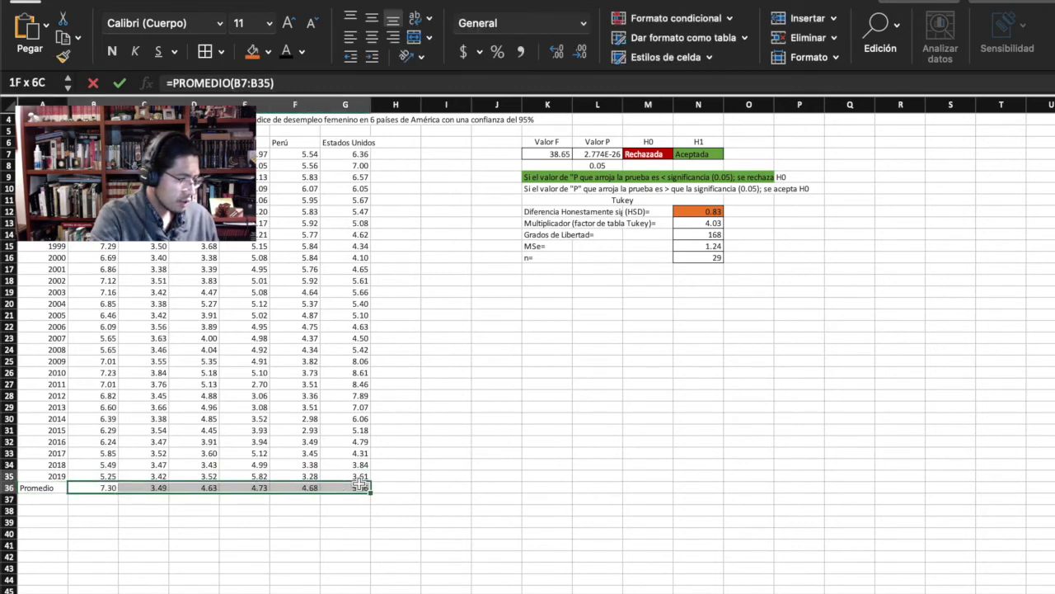
pyautogui.click(268, 51)
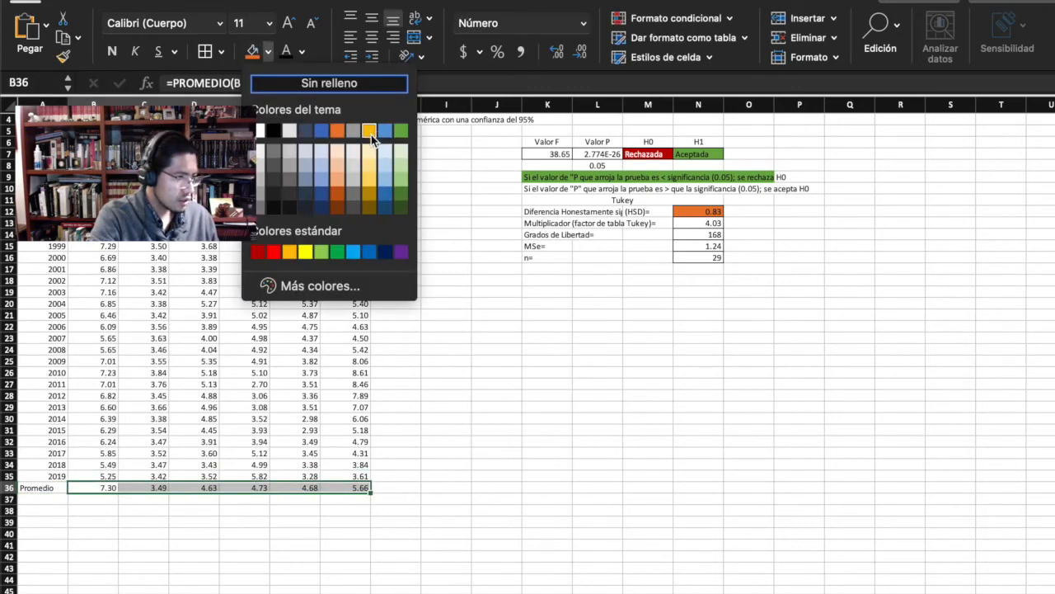
pyautogui.click(385, 184)
pyautogui.click(509, 454)
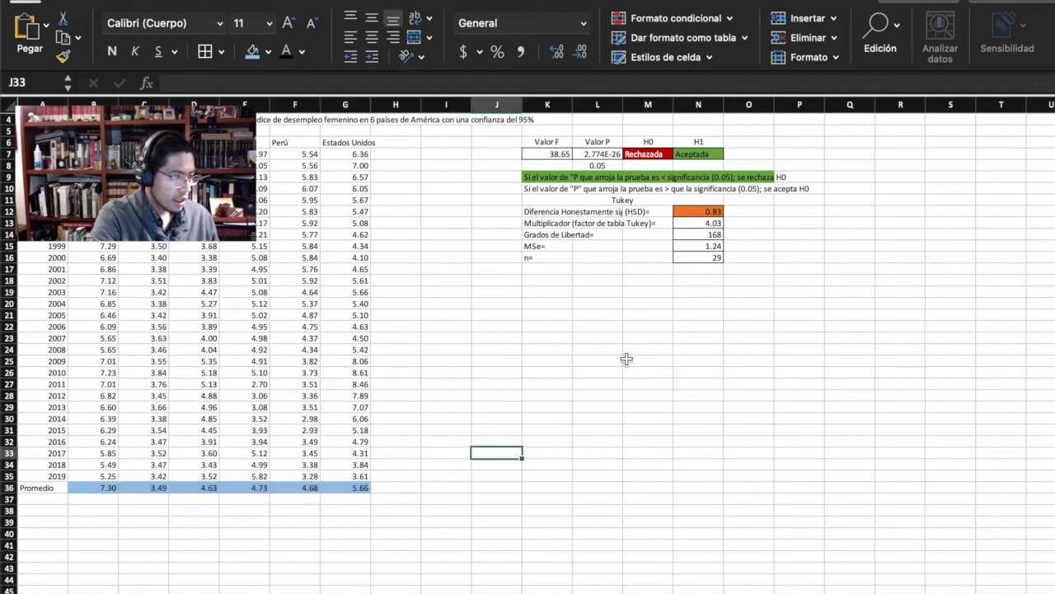
pyautogui.click(581, 353)
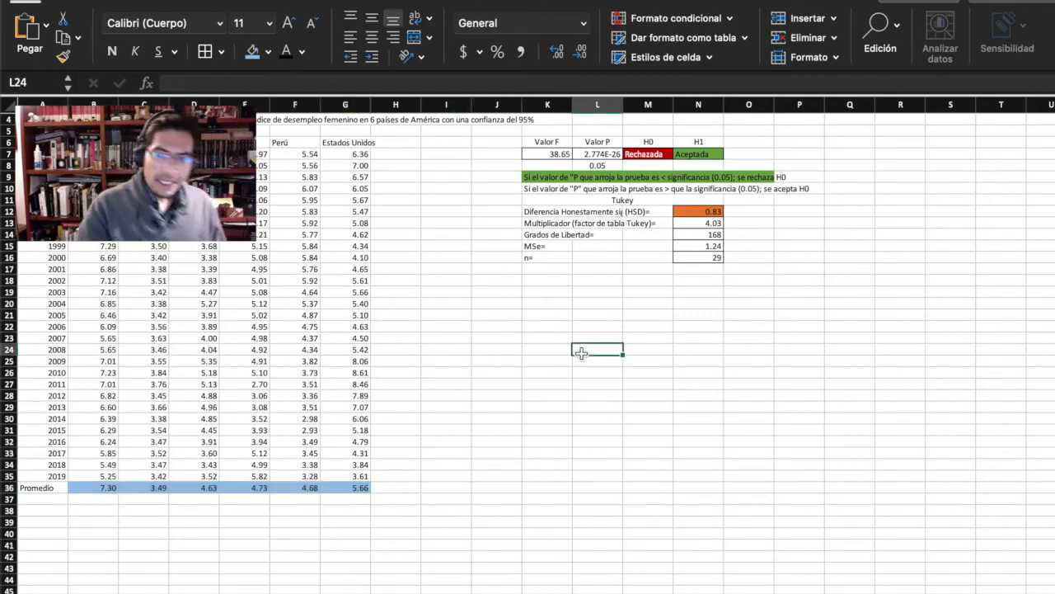
# Step: Copy the six country headings in B6:G6 and paste them across the row starting at K19
pyautogui.moveTo(94, 141); pyautogui.dragTo(329, 143)
pyautogui.press('super+c')
pyautogui.click(549, 293)
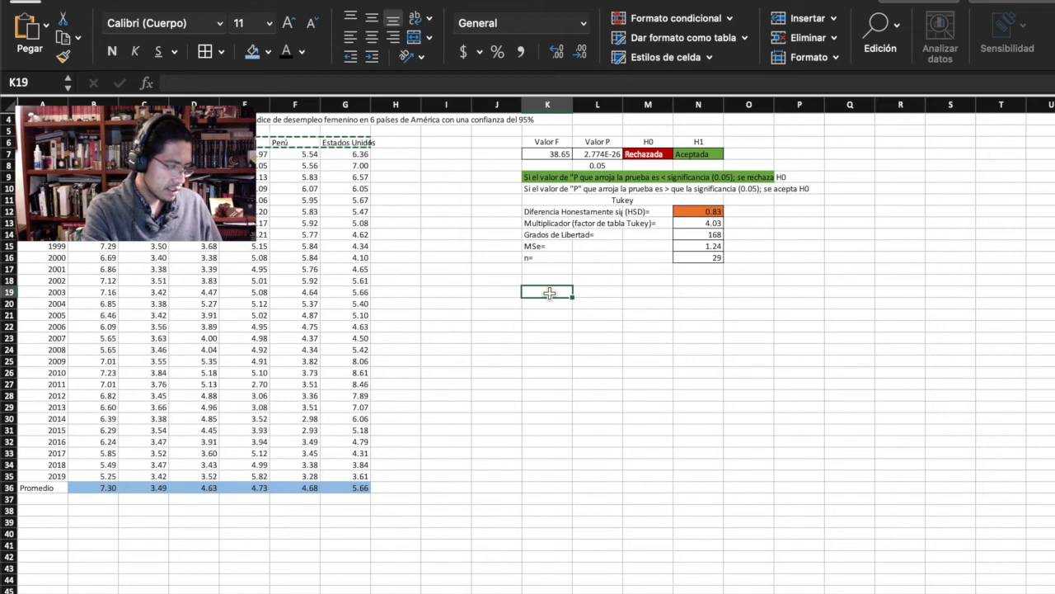
pyautogui.press('super+v')
# Step: Copy K19:P19, paste the country names transposed down J20:J25, and widen column J to fit them
pyautogui.click(504, 304)
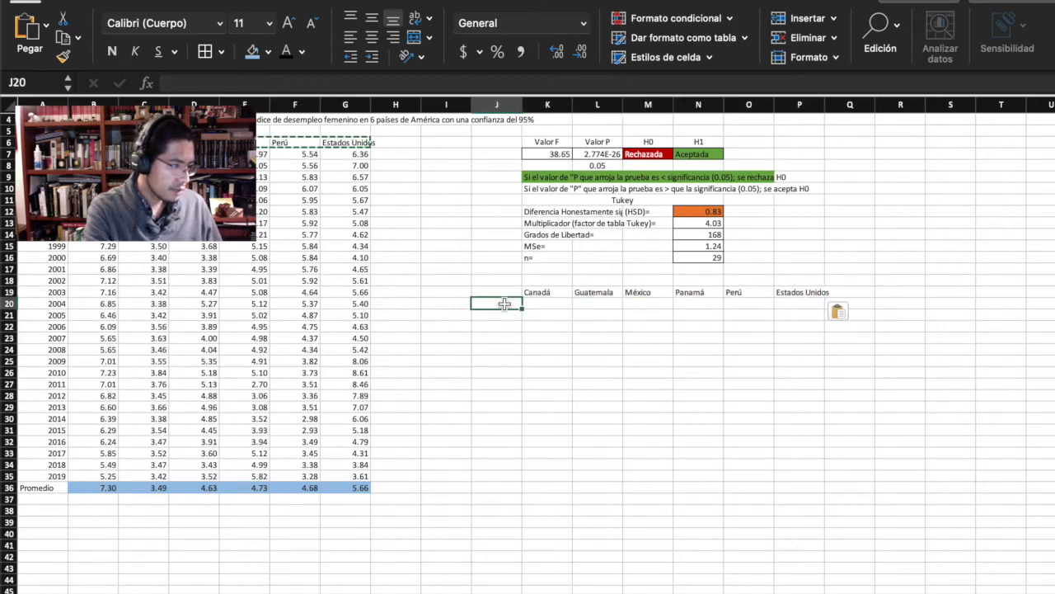
pyautogui.click(537, 294)
pyautogui.moveTo(536, 294); pyautogui.dragTo(799, 295)
pyautogui.press('super+c')
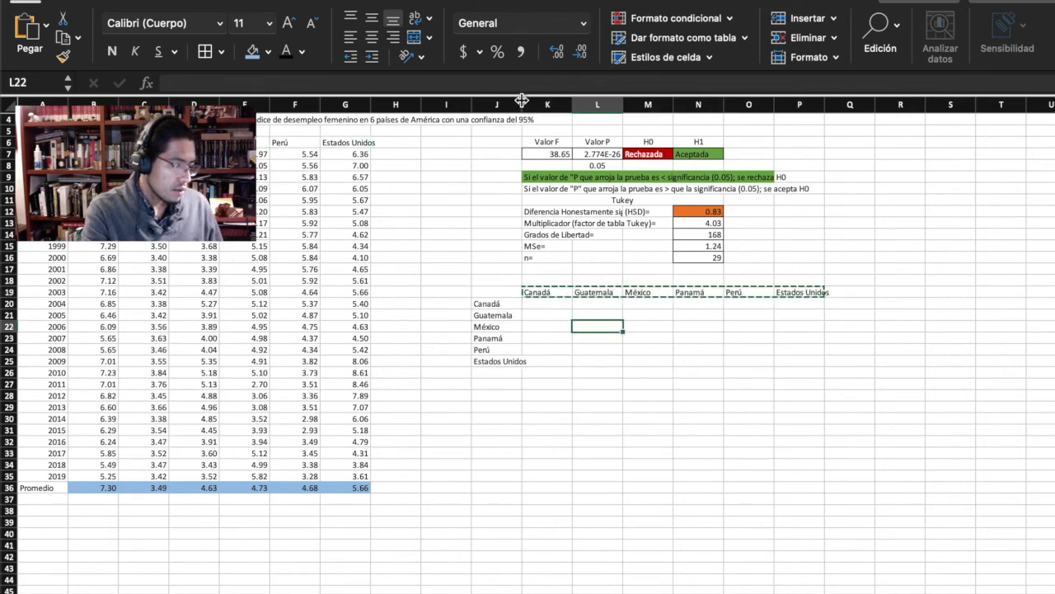
pyautogui.moveTo(521, 100); pyautogui.dragTo(531, 100)
# Step: Fill the comparison matrix's diagonal and all cells below it, within K20:P25, with black
pyautogui.click(560, 307)
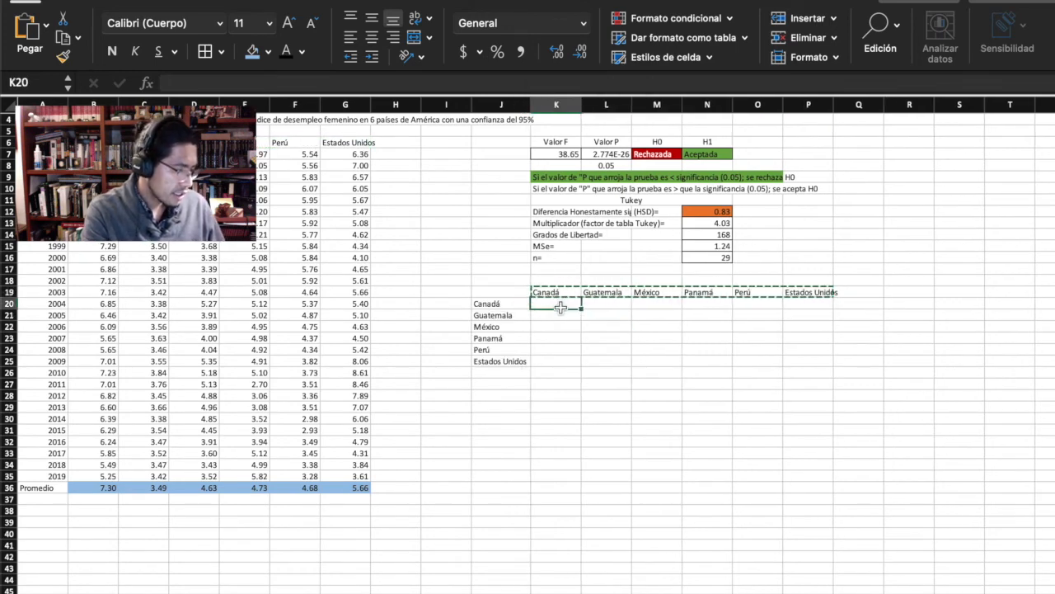
pyautogui.click(577, 360)
pyautogui.click(557, 307)
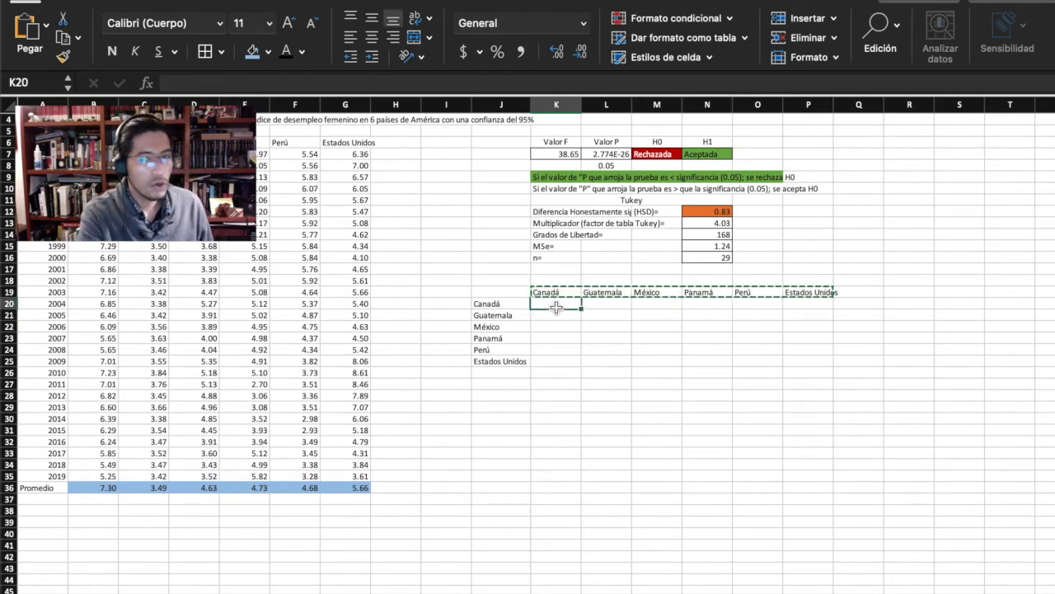
pyautogui.click(267, 51)
pyautogui.click(273, 130)
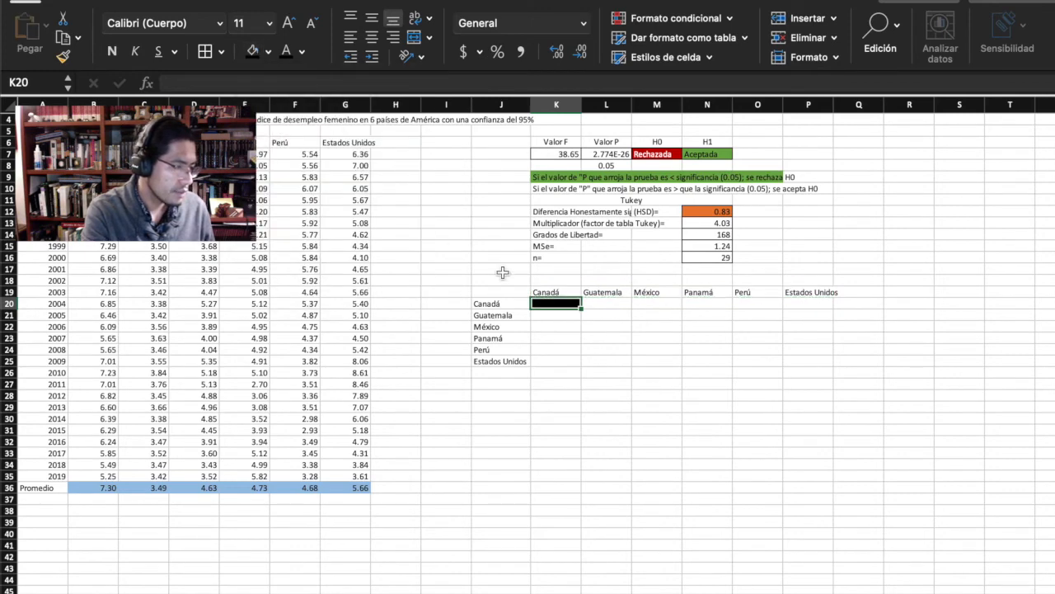
pyautogui.click(608, 316)
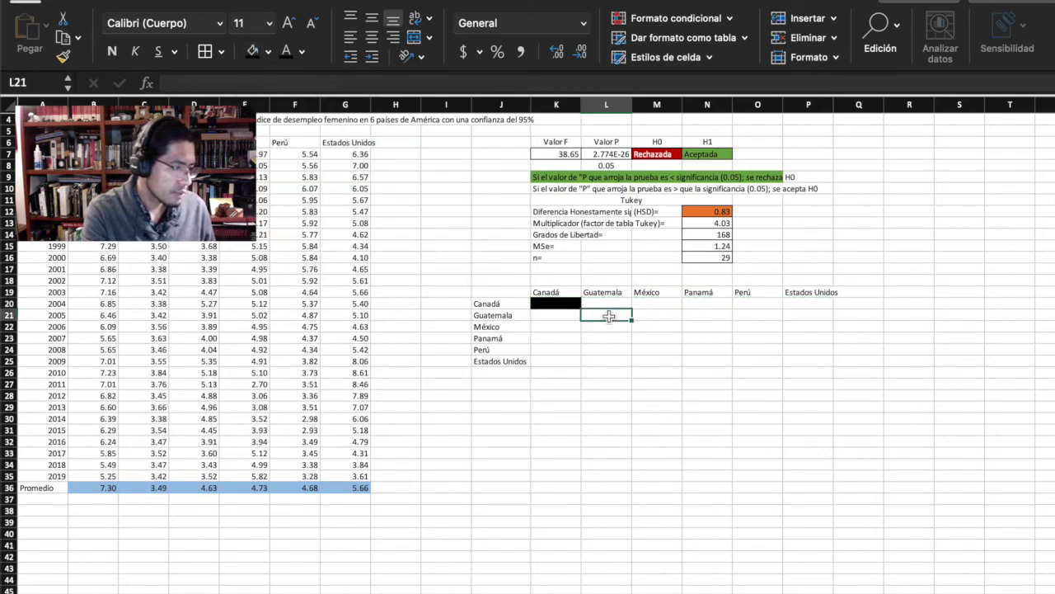
pyautogui.click(251, 52)
pyautogui.hscroll(2, 636, 328)
pyautogui.scroll(3, 635, 326)
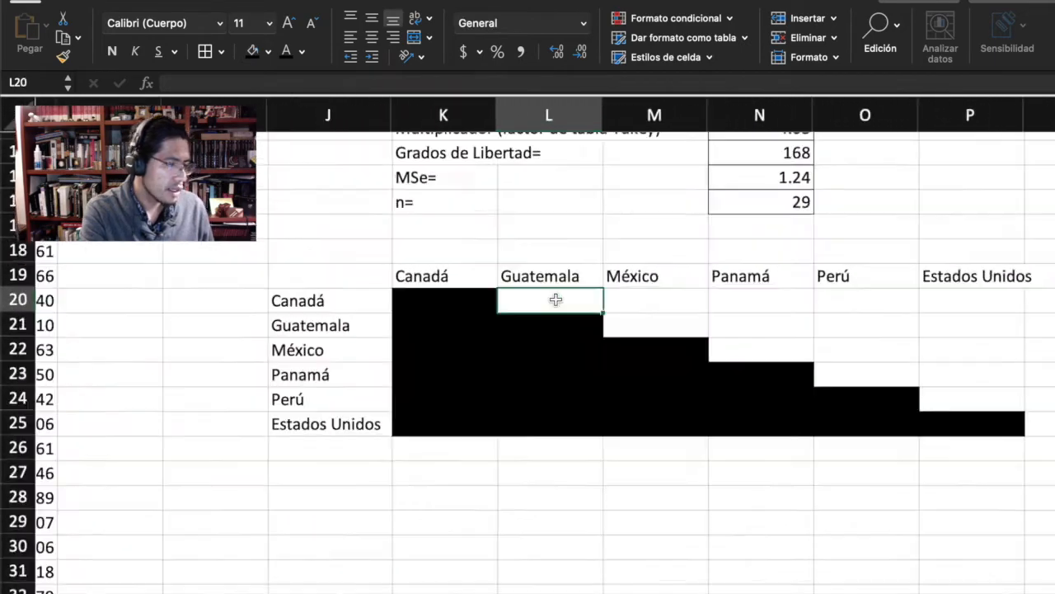
# Step: Calculate the Canadá–Guatemala mean difference in L20 with =C36-B36
pyautogui.scroll(-5, 556, 299)
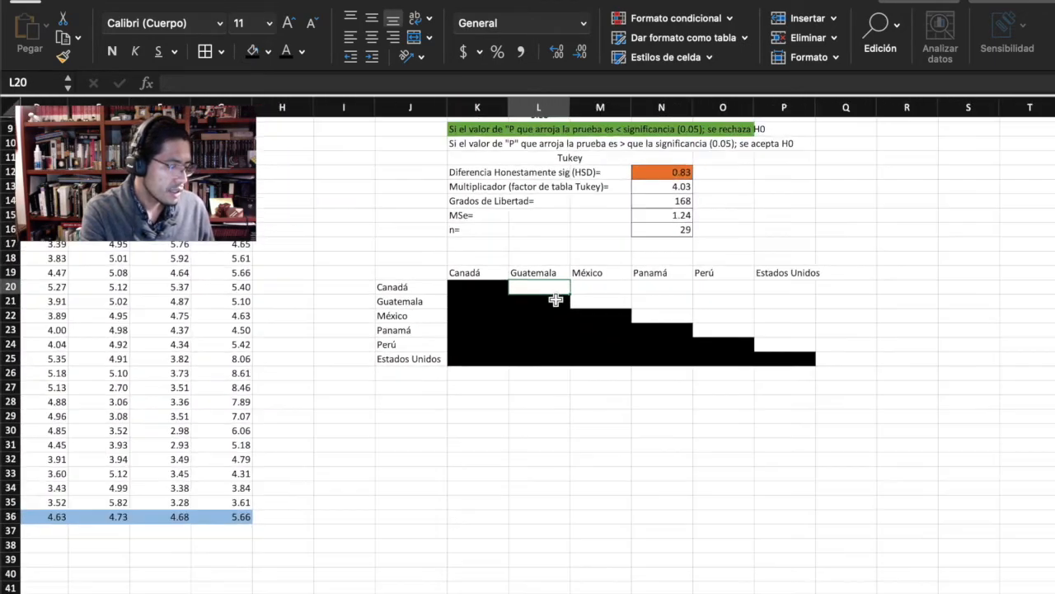
pyautogui.hscroll(-2, 556, 299)
pyautogui.scroll(2, 558, 303)
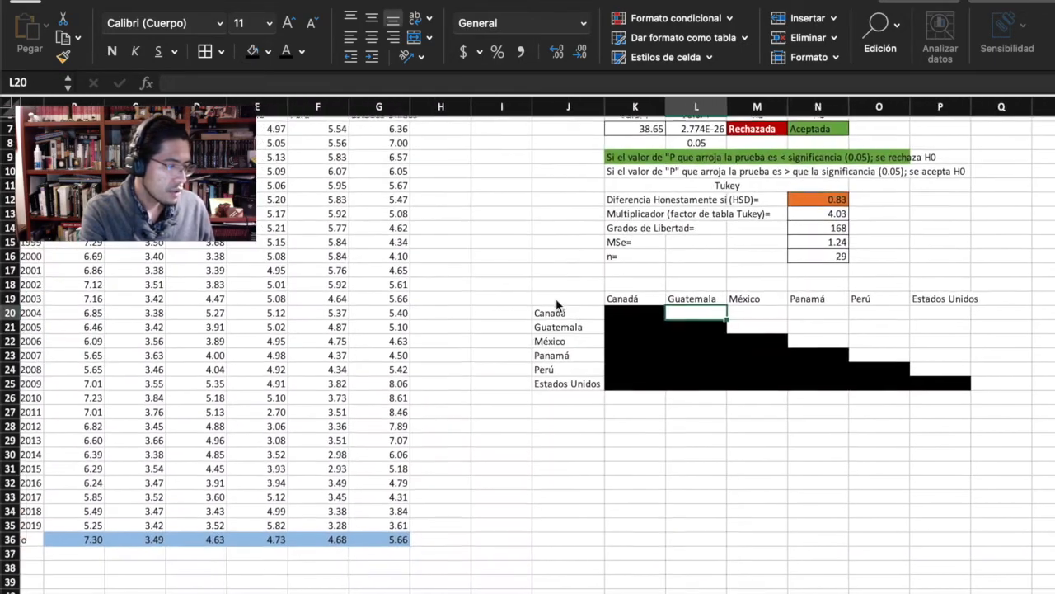
pyautogui.hscroll(-1, 692, 316)
pyautogui.scroll(1, 693, 316)
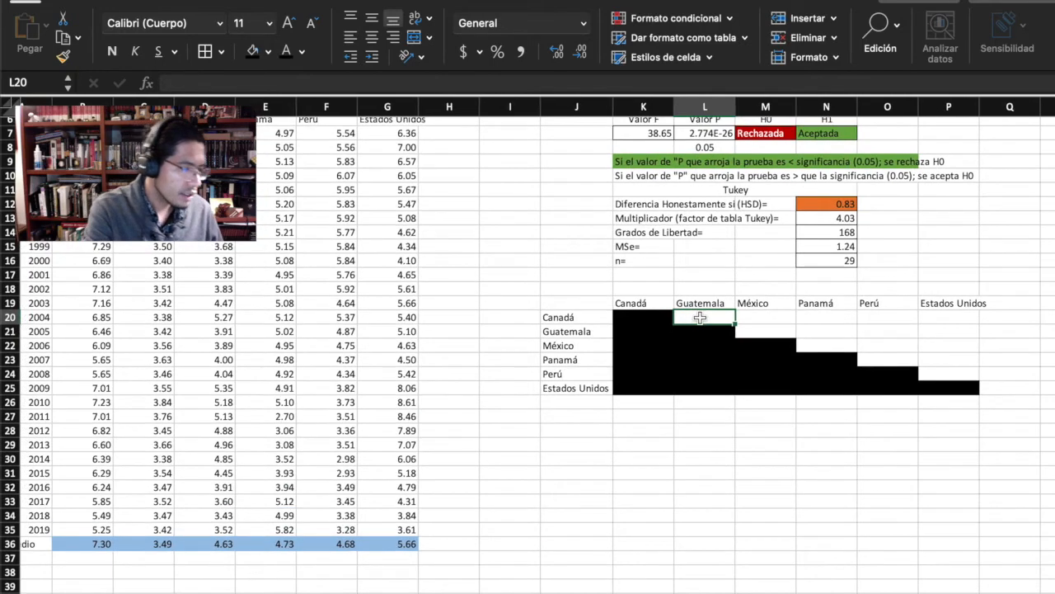
pyautogui.write('=')
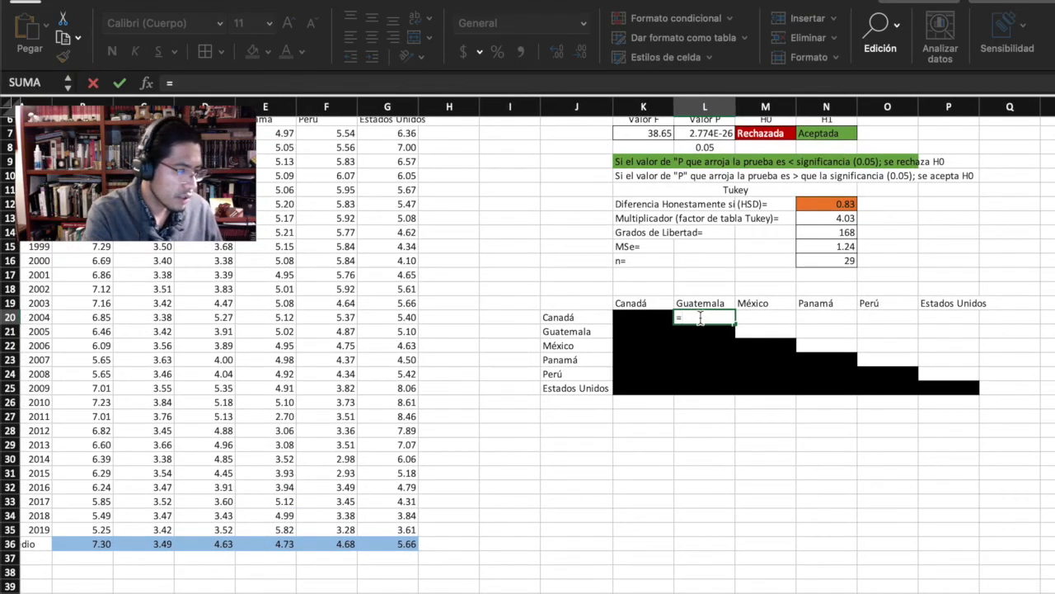
pyautogui.hscroll(-2, 577, 342)
pyautogui.scroll(-1, 577, 343)
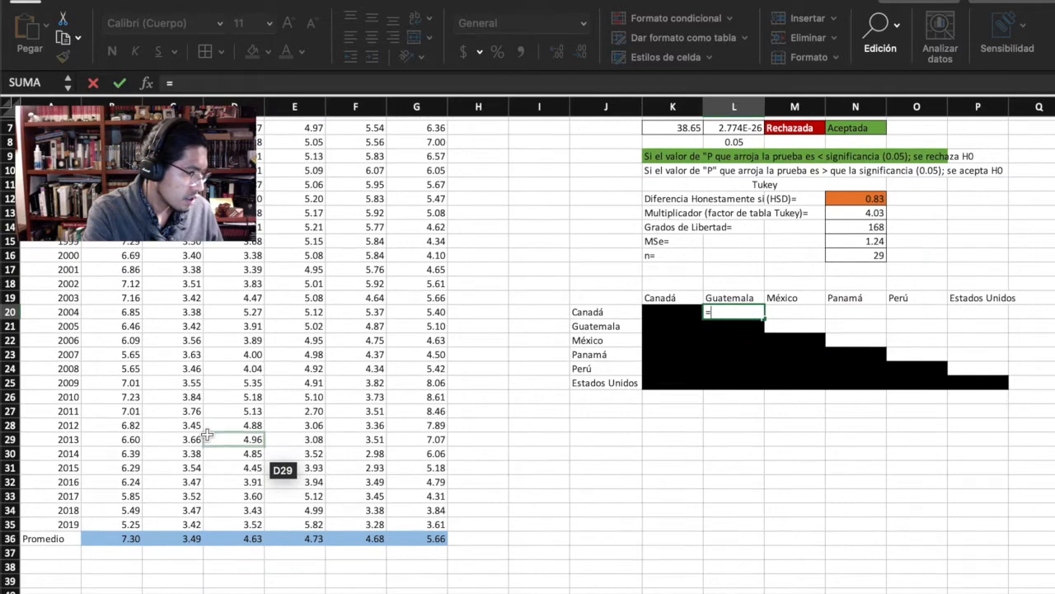
pyautogui.scroll(3, 209, 434)
pyautogui.scroll(-1, 212, 462)
pyautogui.click(186, 566)
pyautogui.write('-')
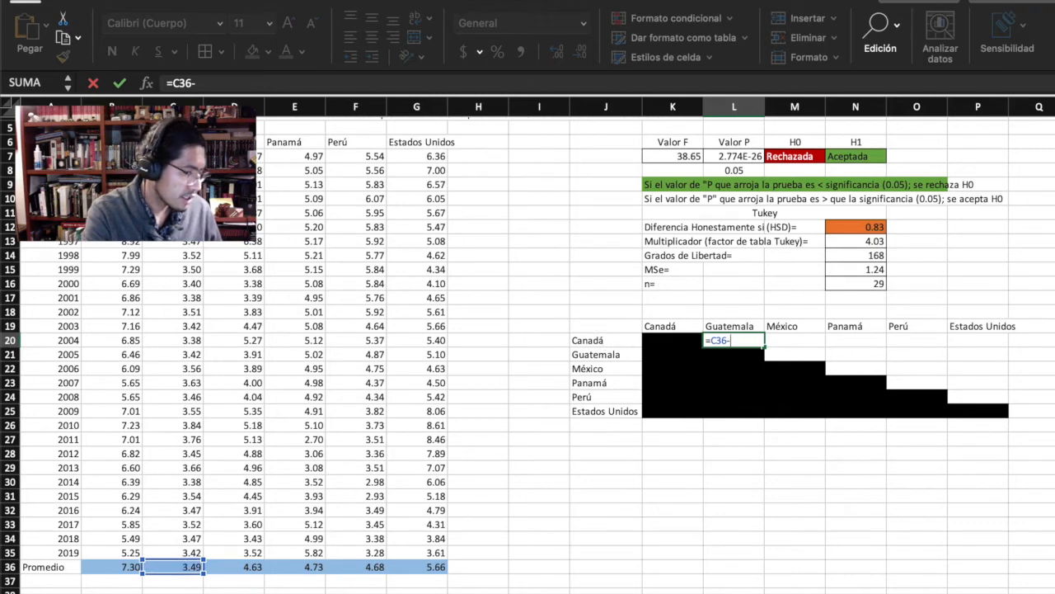
pyautogui.click(123, 565)
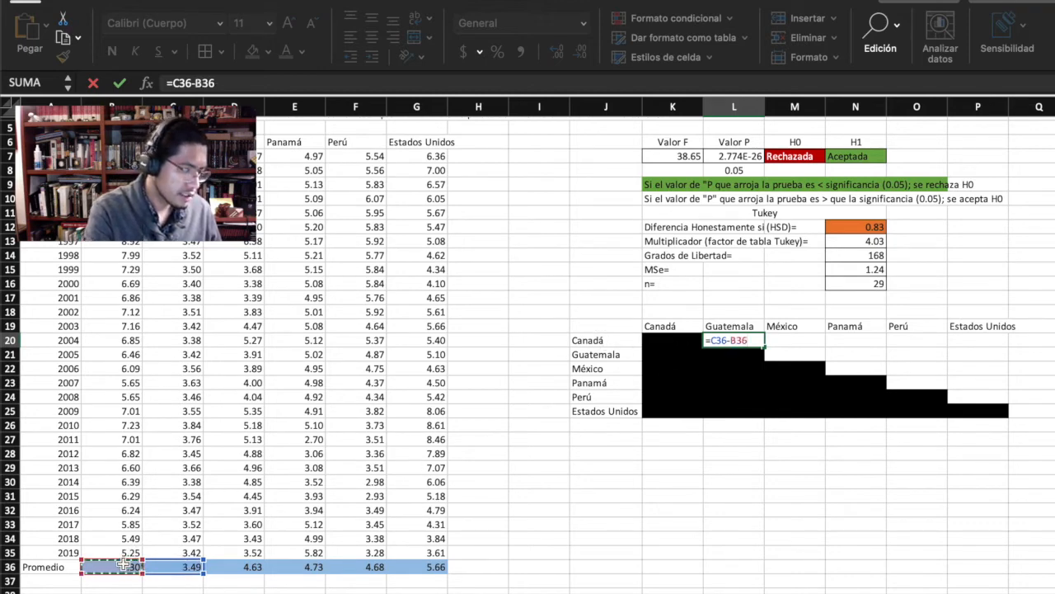
pyautogui.press('Return')
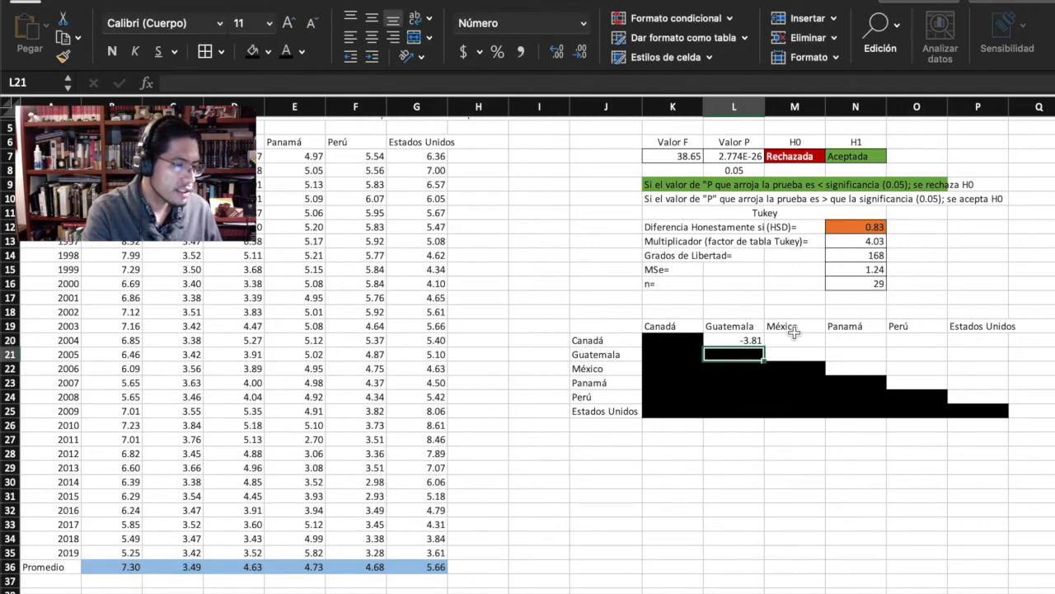
# Step: Enter the remaining mean differences above the diagonal as column country minus row country averages, ending with =G36-F36 in P24
pyautogui.click(793, 338)
pyautogui.write('=')
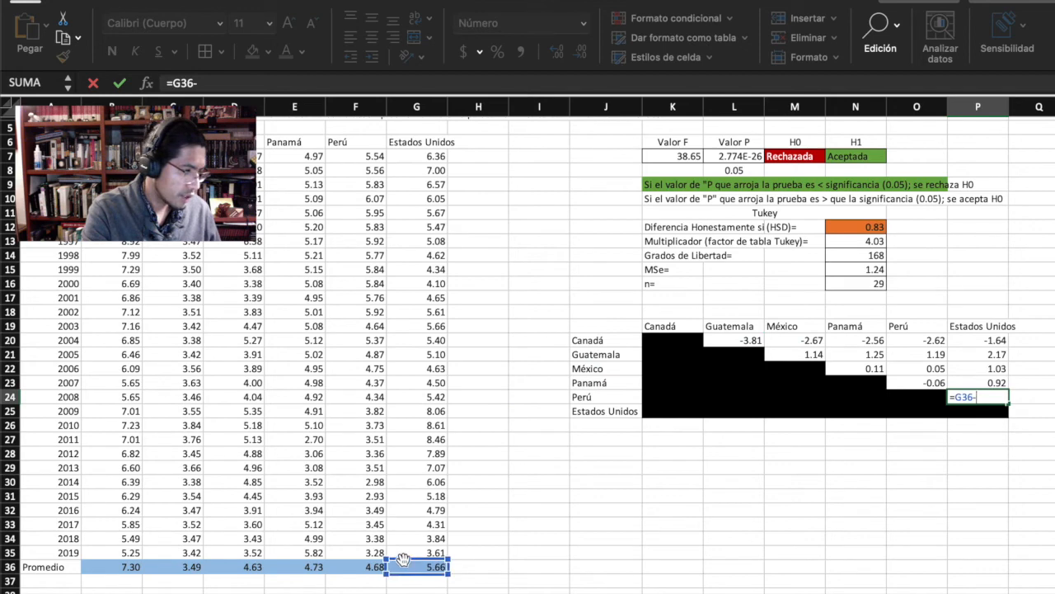
pyautogui.click(361, 567)
pyautogui.press('Return')
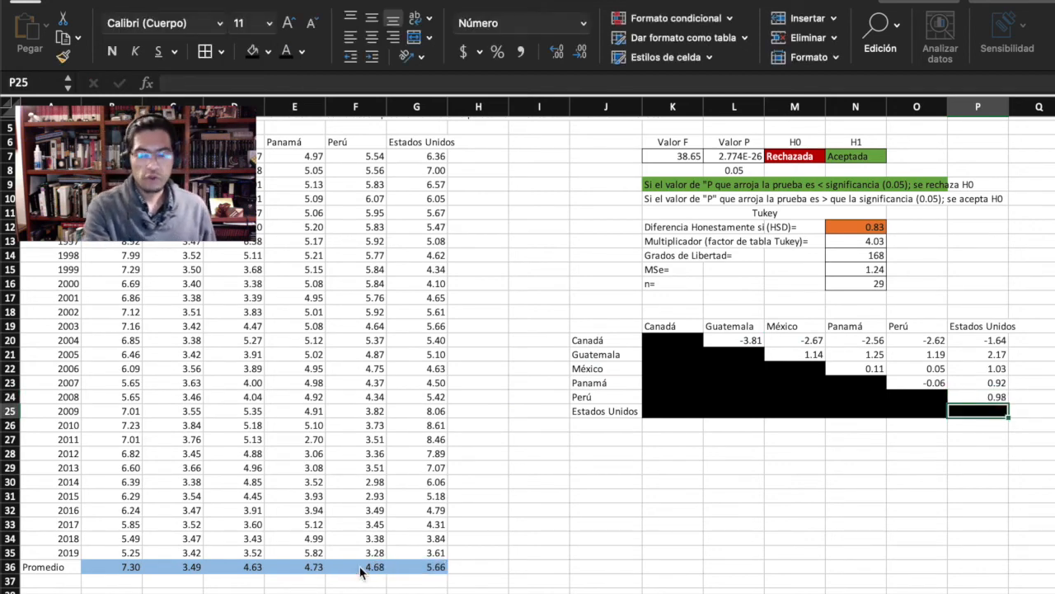
# Step: Check the HSD value in N12 and fill the Canadá–Guatemala difference in L20 with the standard light orange
pyautogui.hscroll(3, 670, 449)
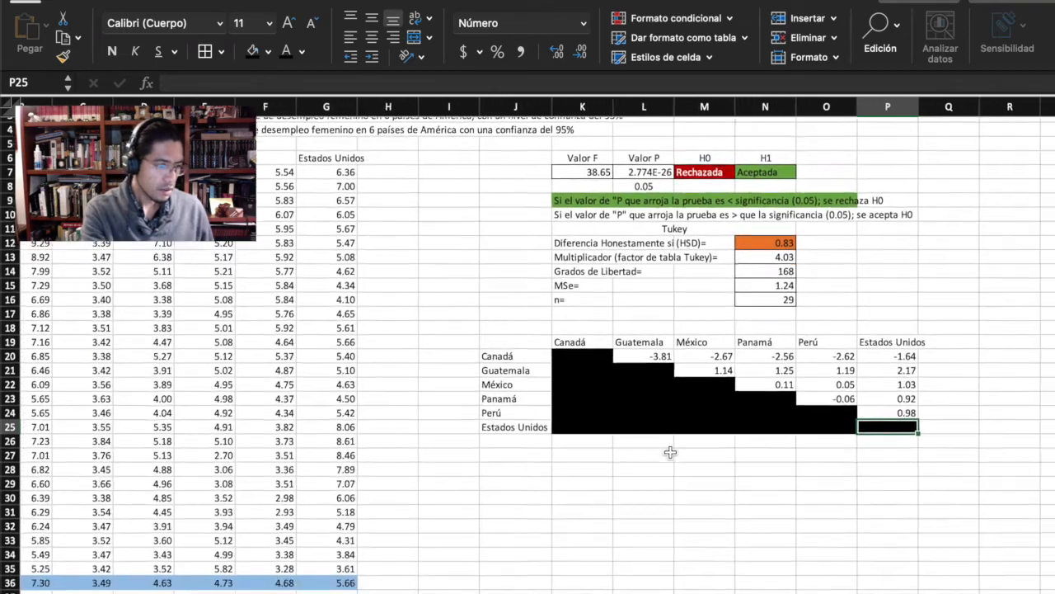
pyautogui.hscroll(1, 670, 452)
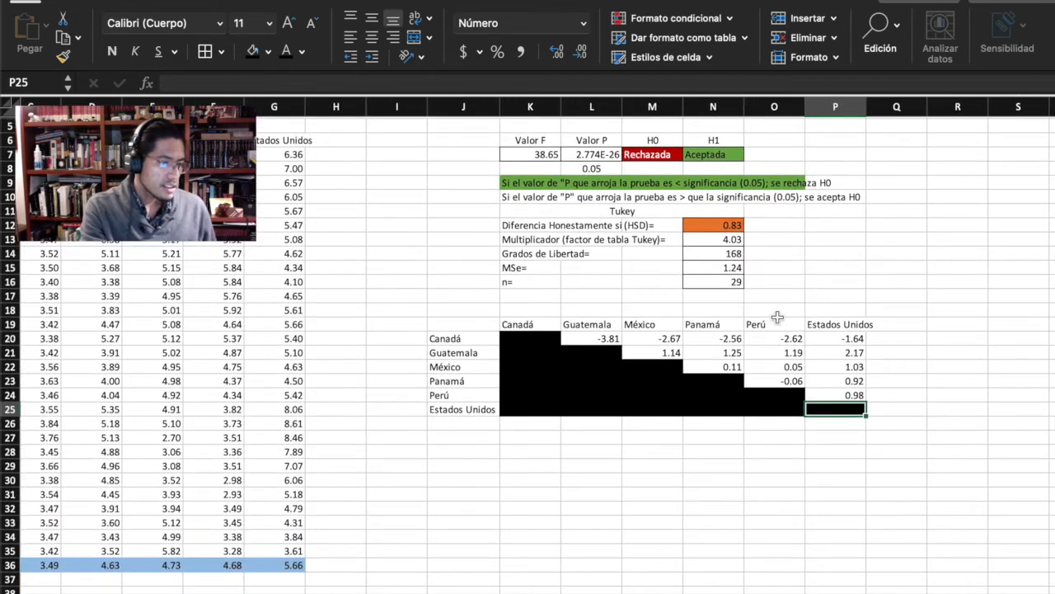
pyautogui.click(716, 230)
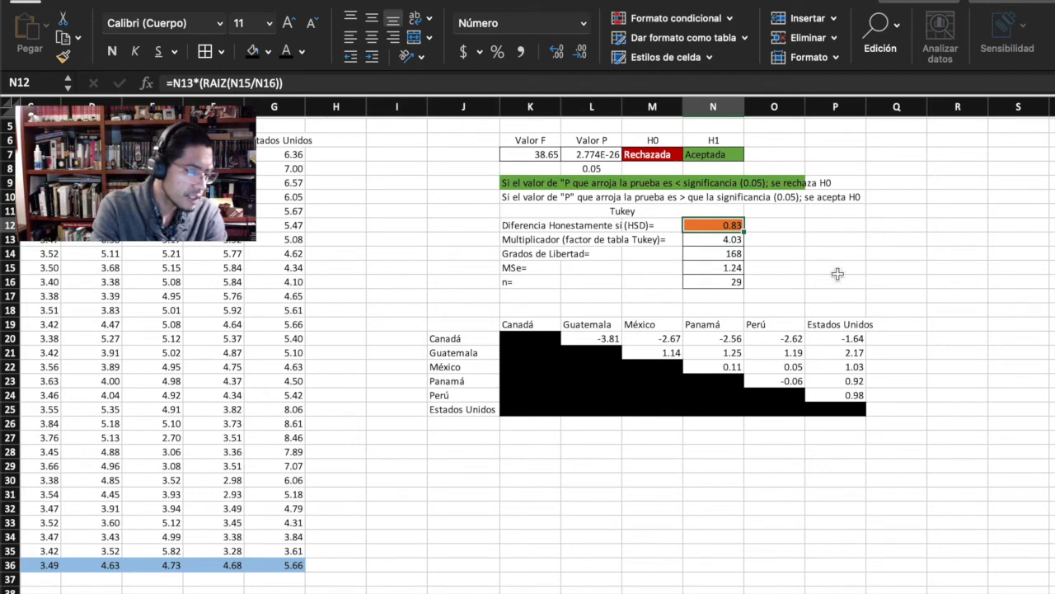
pyautogui.click(600, 338)
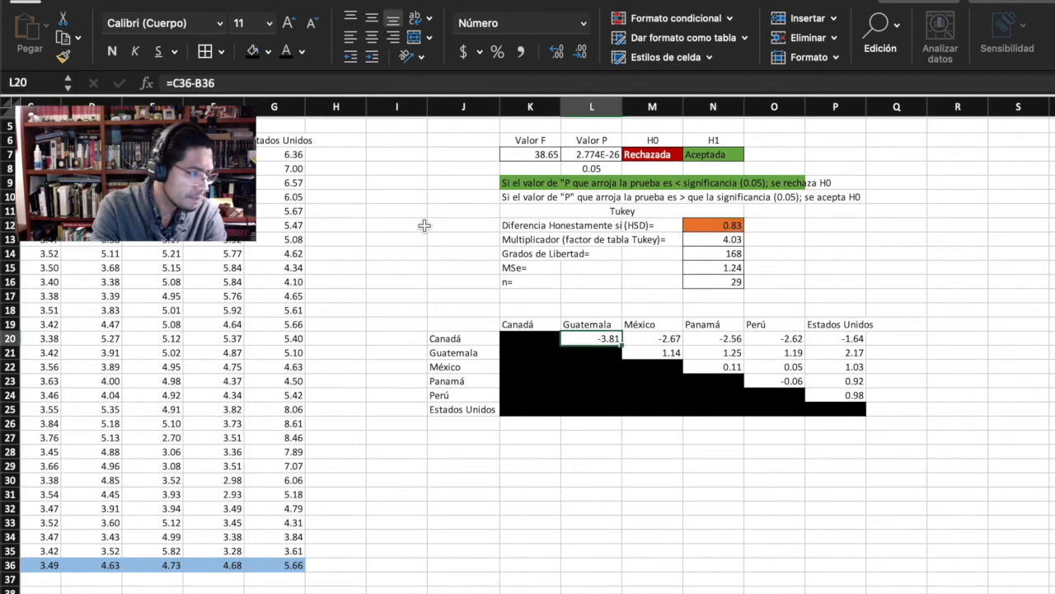
pyautogui.click(269, 51)
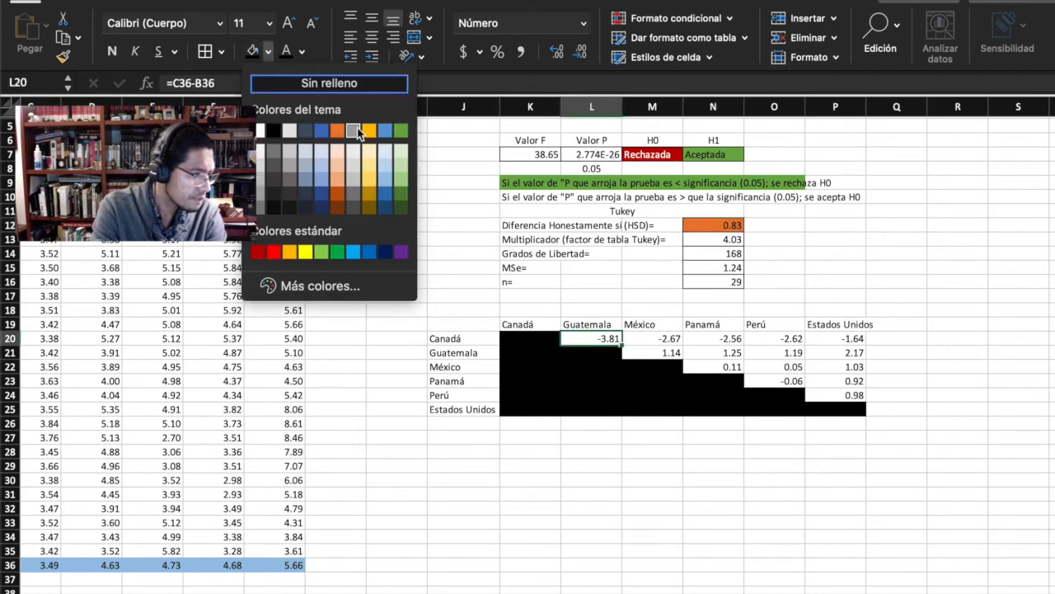
pyautogui.click(290, 252)
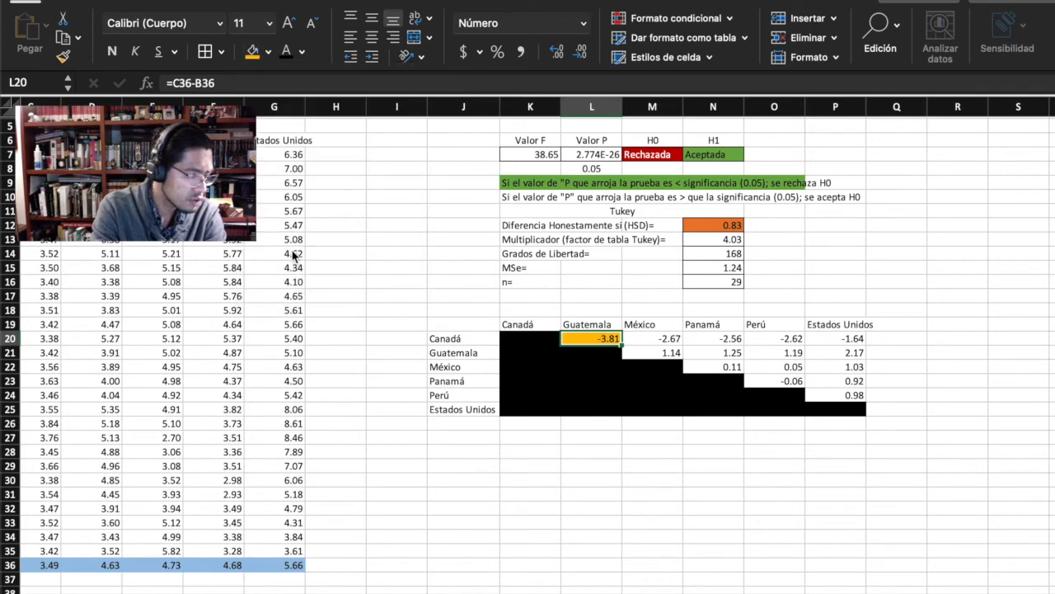
# Step: Fill the other Canadá differences in M20:P20 and the Guatemala differences in M21:P21 with the same light orange
pyautogui.click(648, 338)
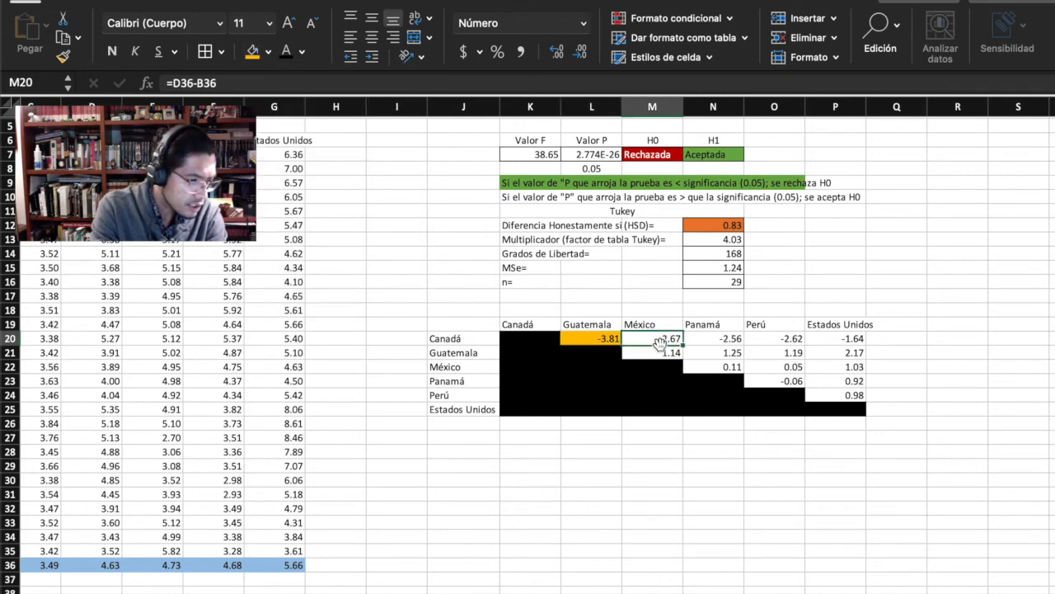
pyautogui.moveTo(648, 338); pyautogui.dragTo(828, 336)
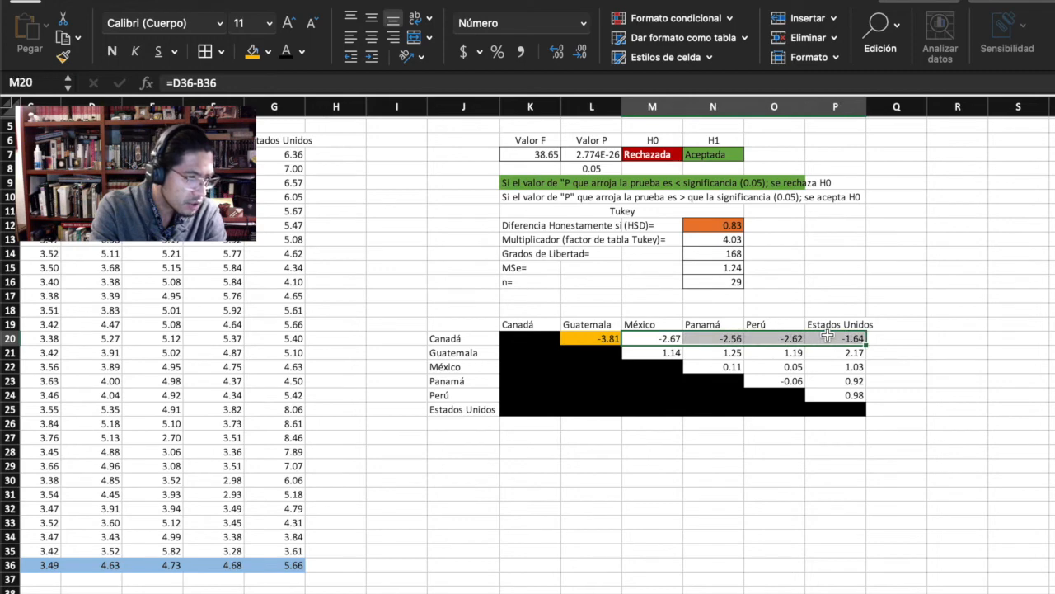
pyautogui.click(252, 51)
pyautogui.click(662, 353)
pyautogui.moveTo(661, 353); pyautogui.dragTo(841, 352)
pyautogui.click(252, 51)
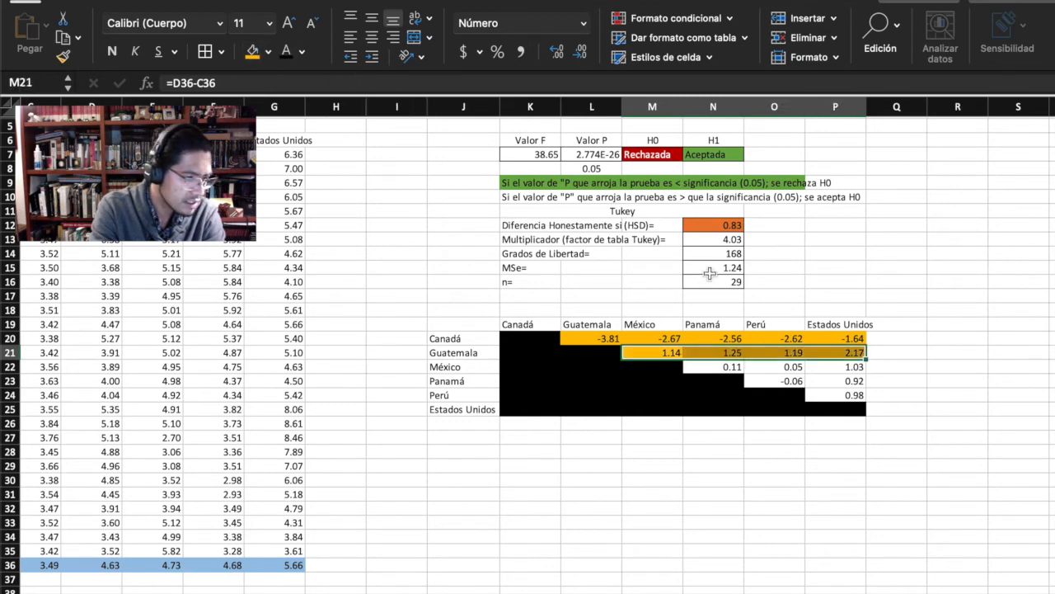
# Step: Fill the Estados Unidos differences with México, Panamá and Perú in P22:P24 with the same light orange
pyautogui.scroll(-2, 838, 332)
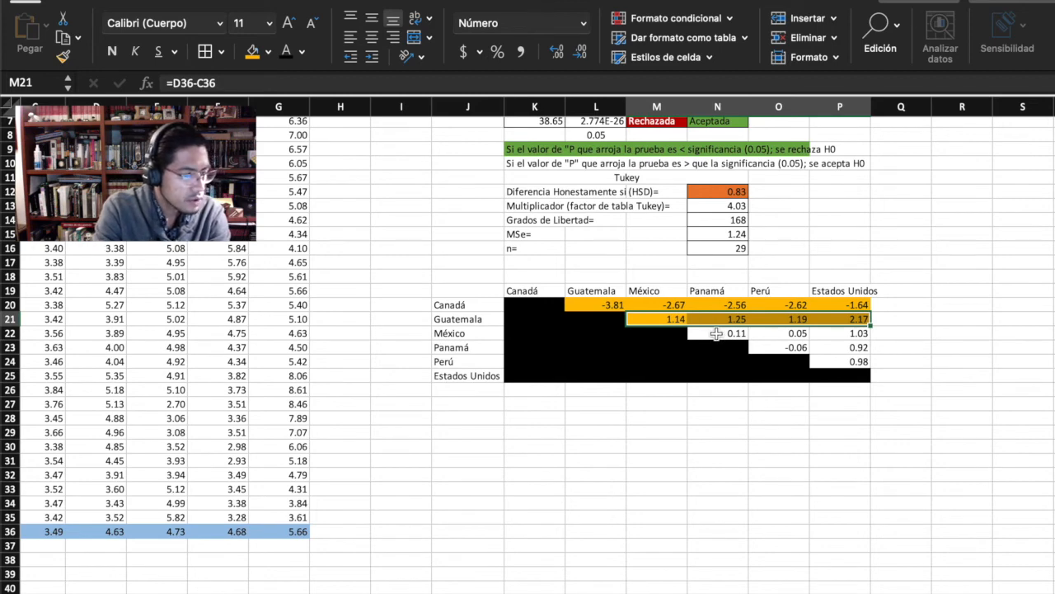
pyautogui.click(714, 333)
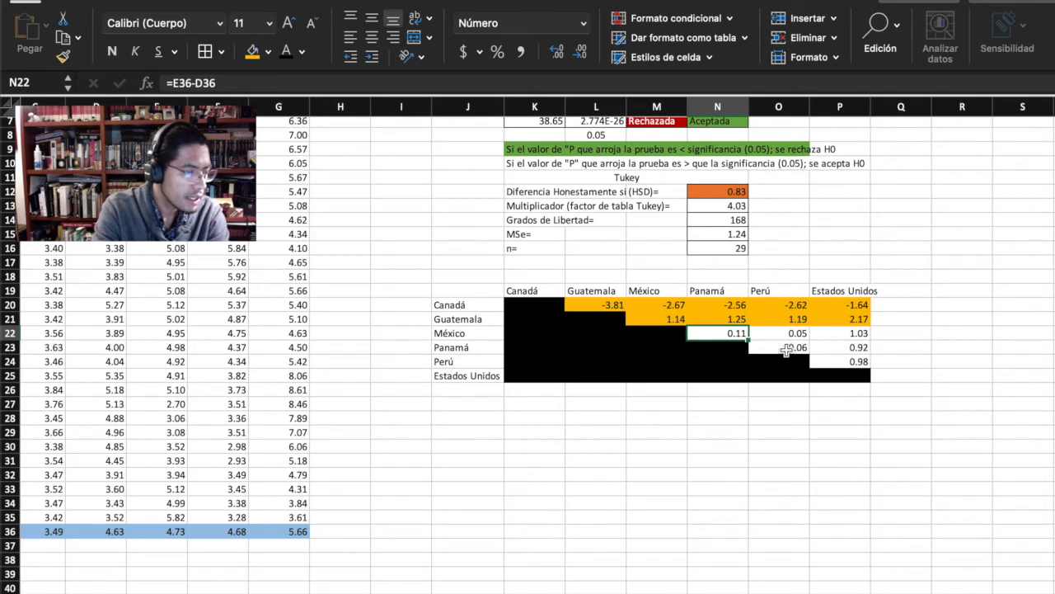
pyautogui.click(838, 332)
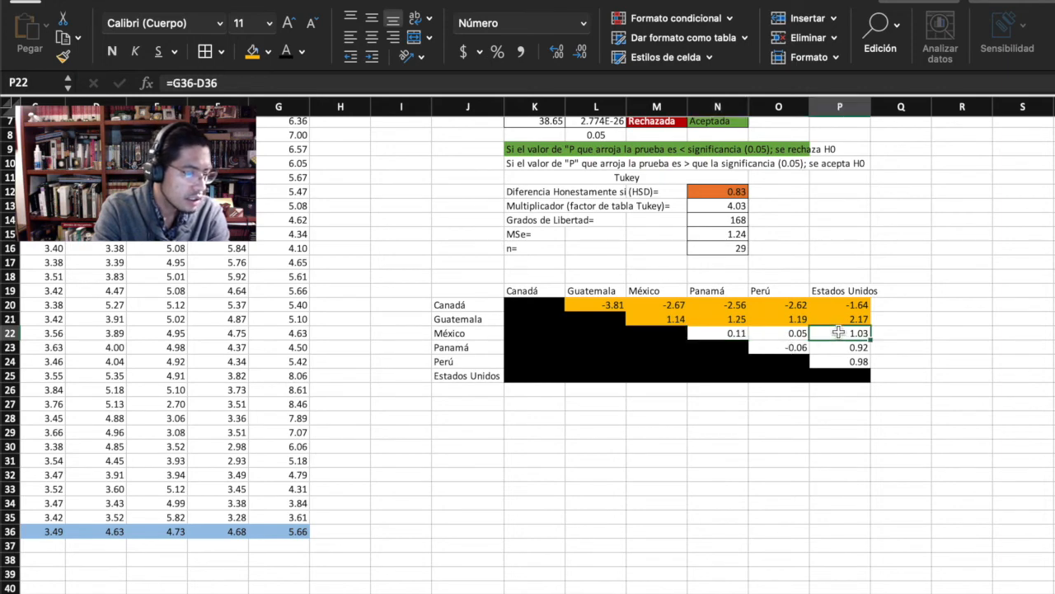
pyautogui.click(253, 50)
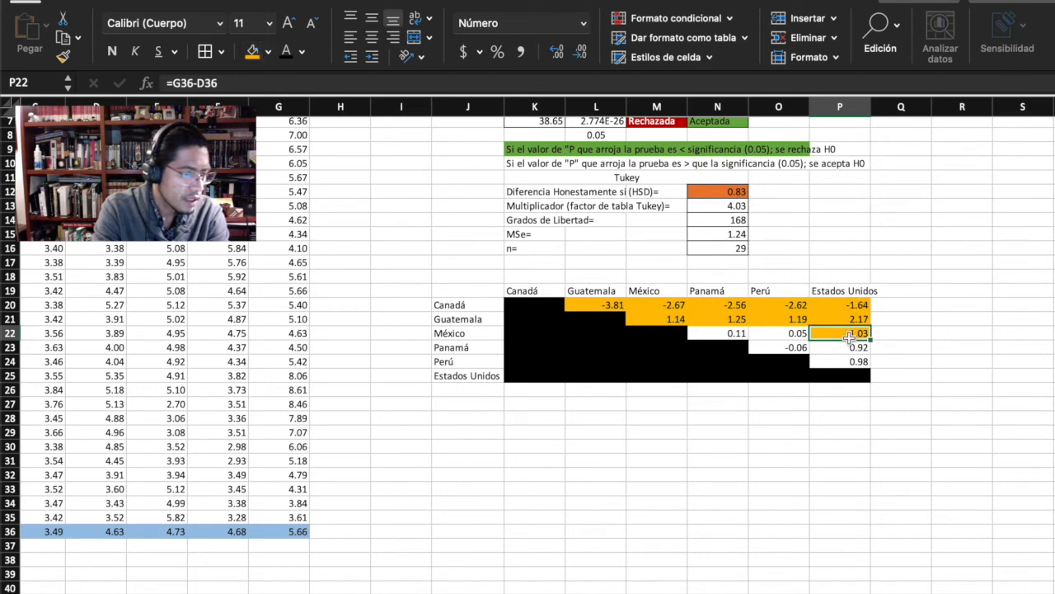
pyautogui.click(847, 348)
pyautogui.moveTo(825, 351); pyautogui.dragTo(833, 361)
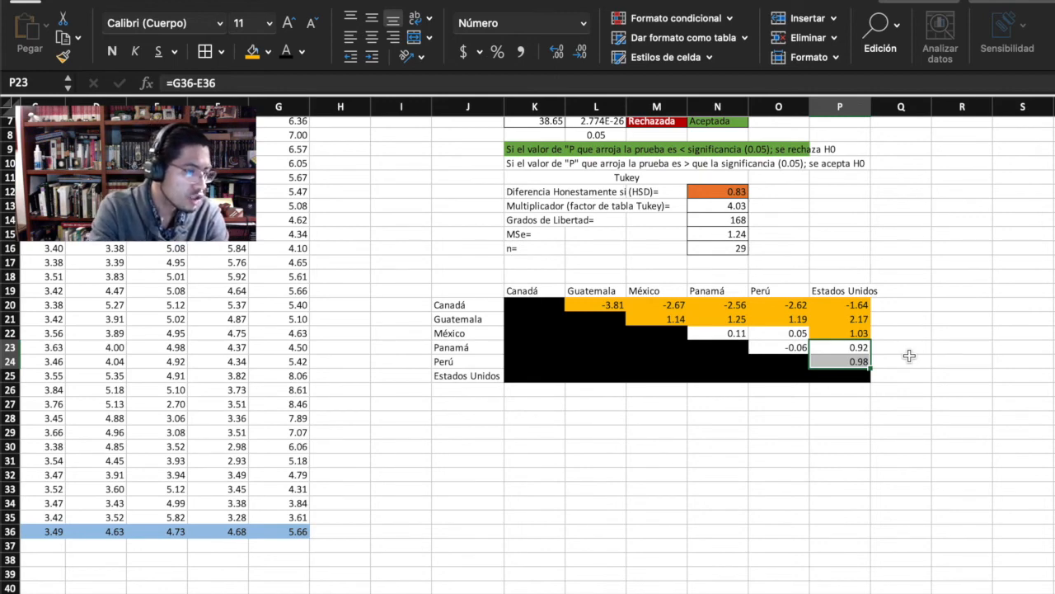
pyautogui.click(256, 52)
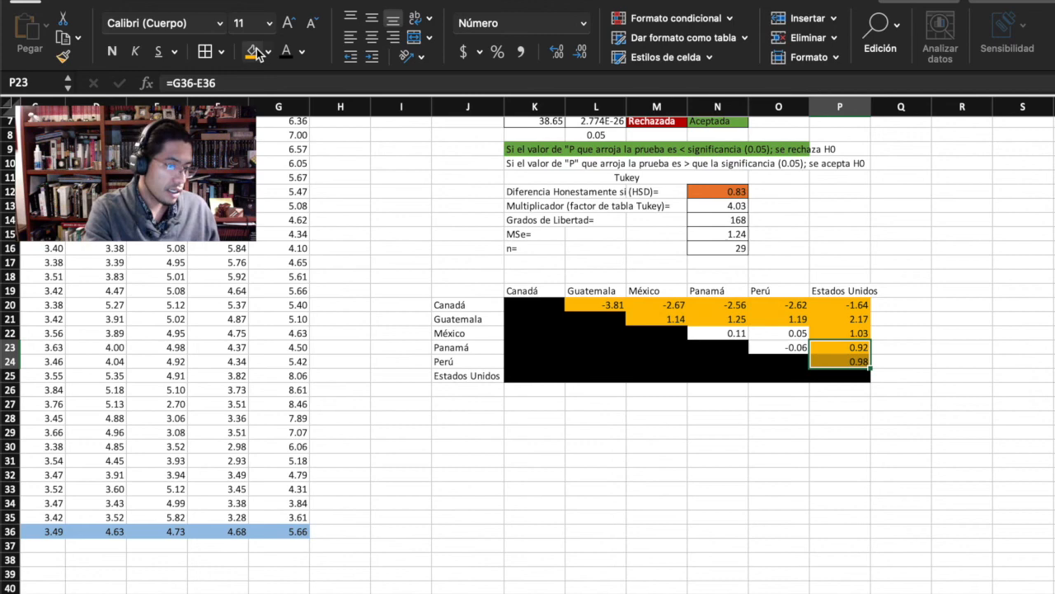
# Step: Fill the differences below the HSD, N22:O22 and O23, with the theme green
pyautogui.moveTo(713, 333); pyautogui.dragTo(756, 333)
pyautogui.click(268, 51)
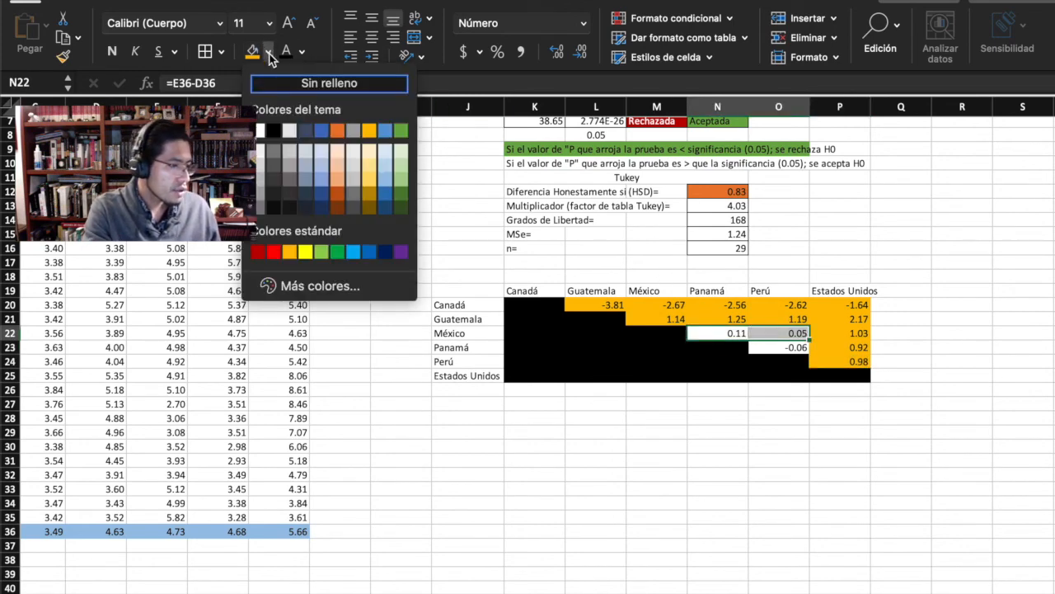
pyautogui.click(402, 132)
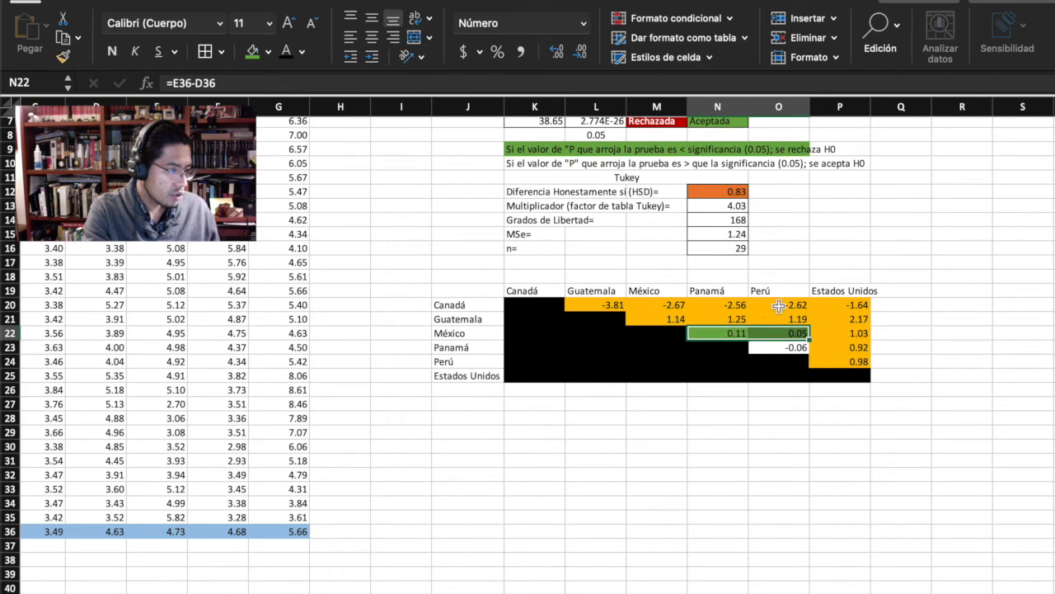
pyautogui.click(787, 347)
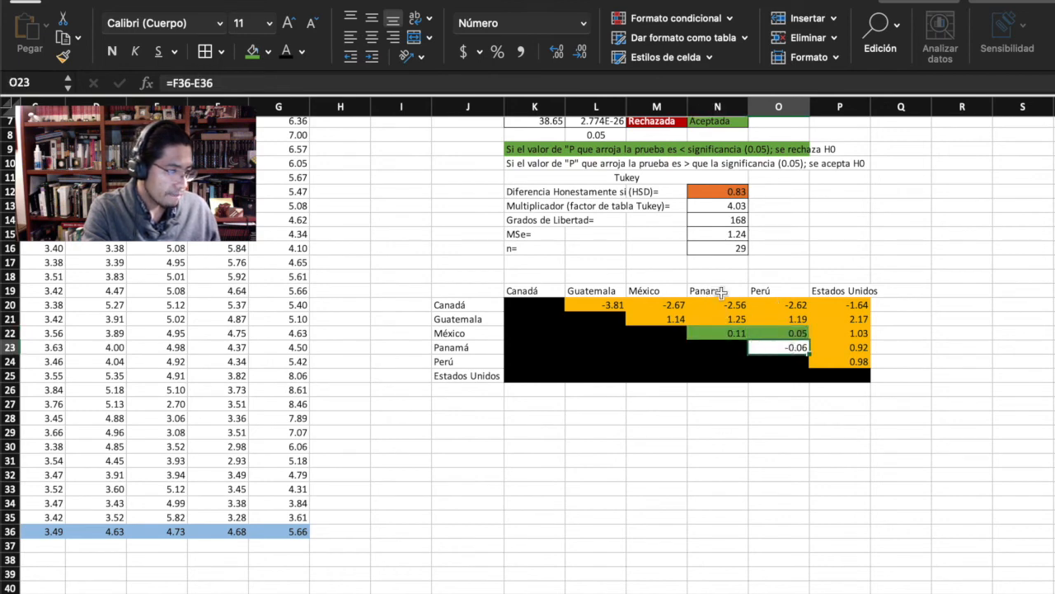
pyautogui.click(253, 51)
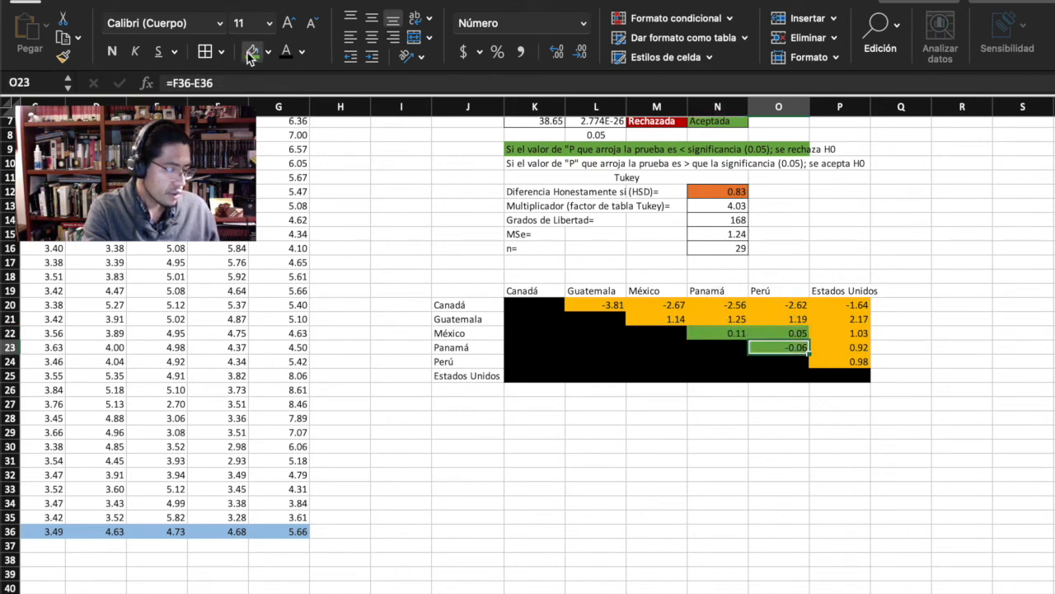
pyautogui.click(760, 488)
pyautogui.scroll(2, 843, 461)
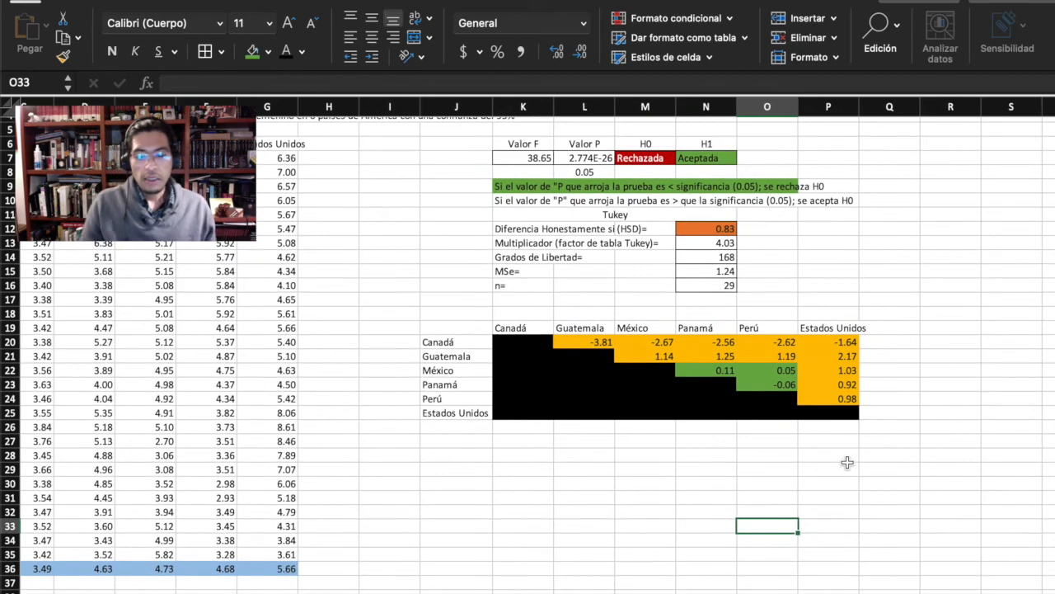